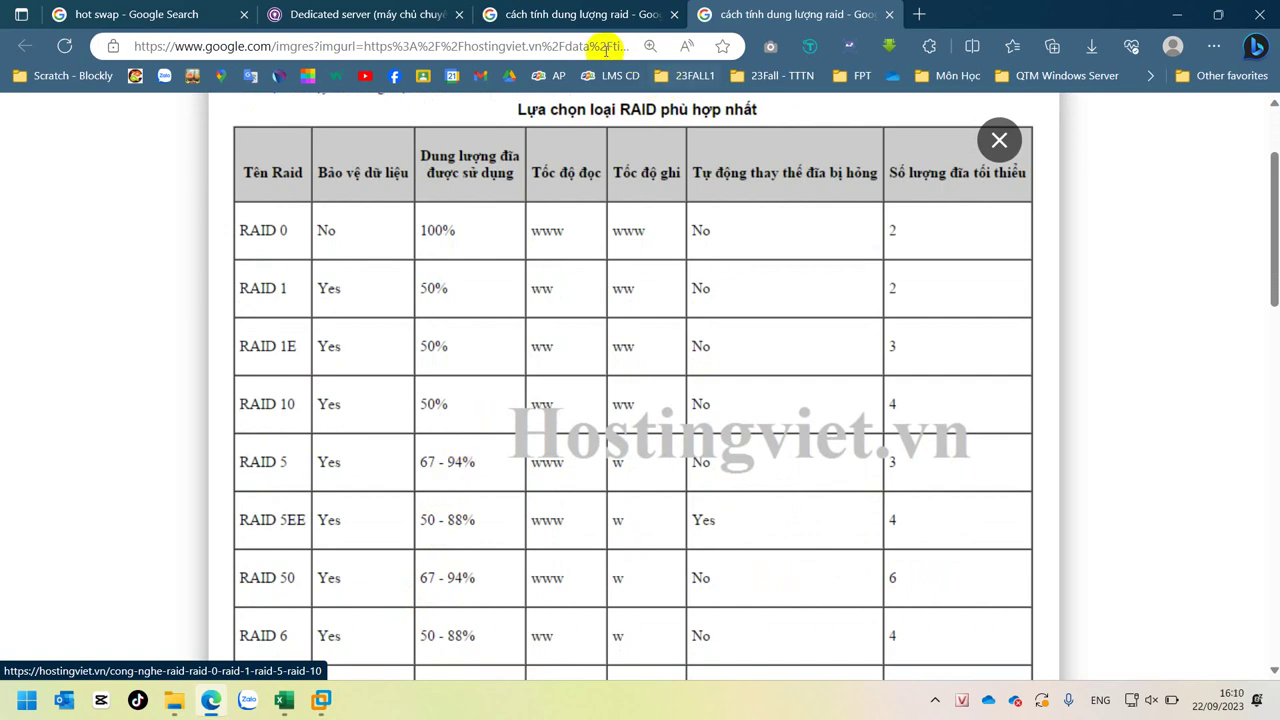
# - Scroll down through the Hostingviet RAID comparison table image in the Google Images preview
pyautogui.scroll(-3, 605, 428)
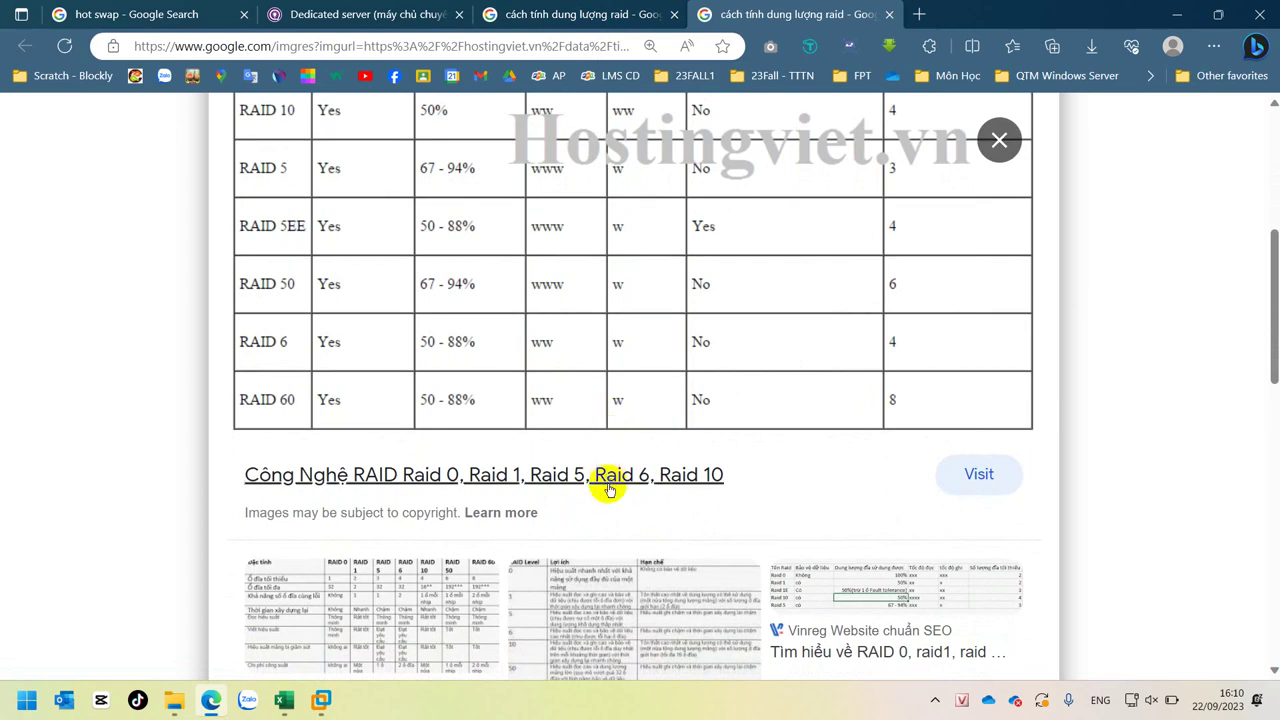
pyautogui.scroll(-3, 608, 477)
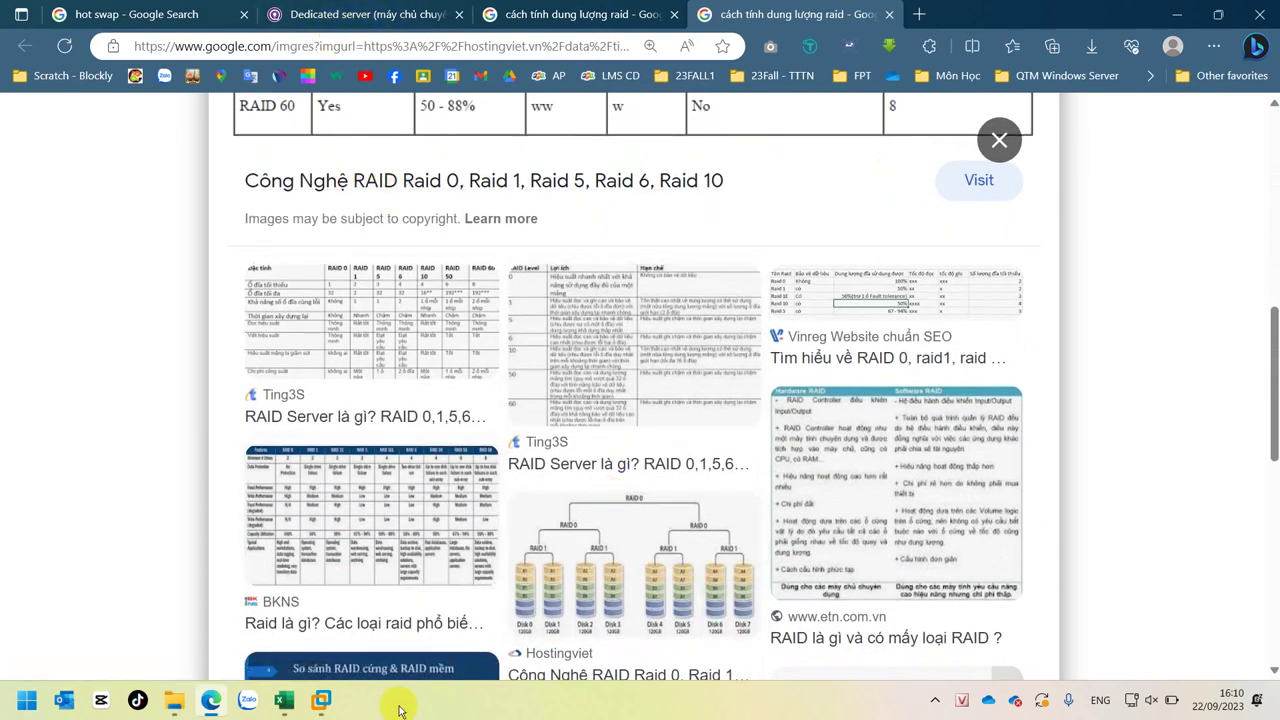
pyautogui.moveTo(325, 703)
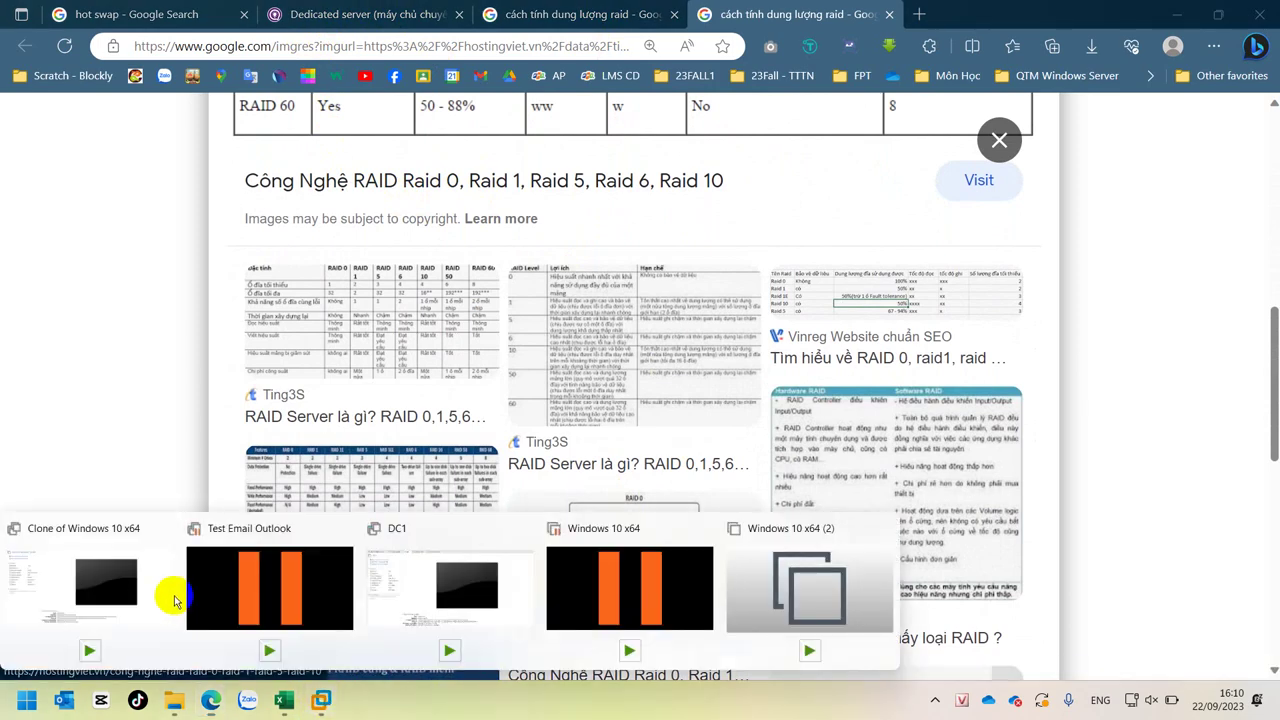
pyautogui.click(106, 590)
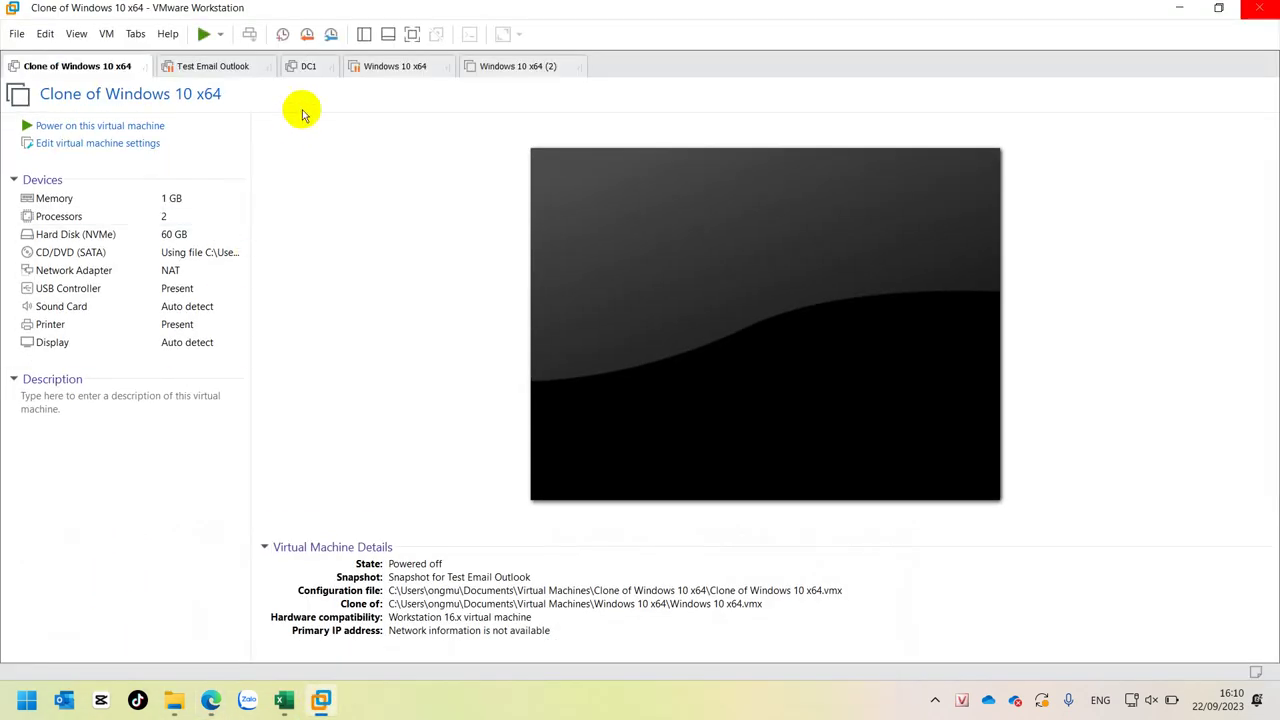
pyautogui.click(306, 66)
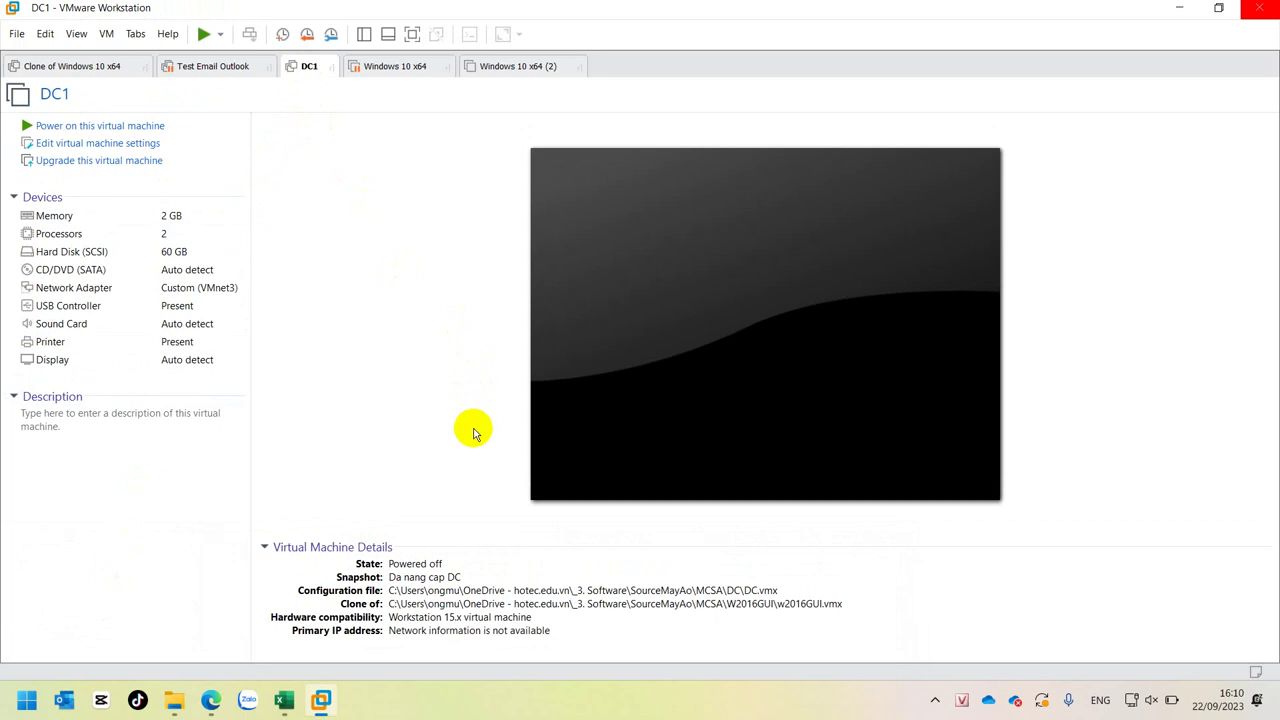
pyautogui.click(211, 700)
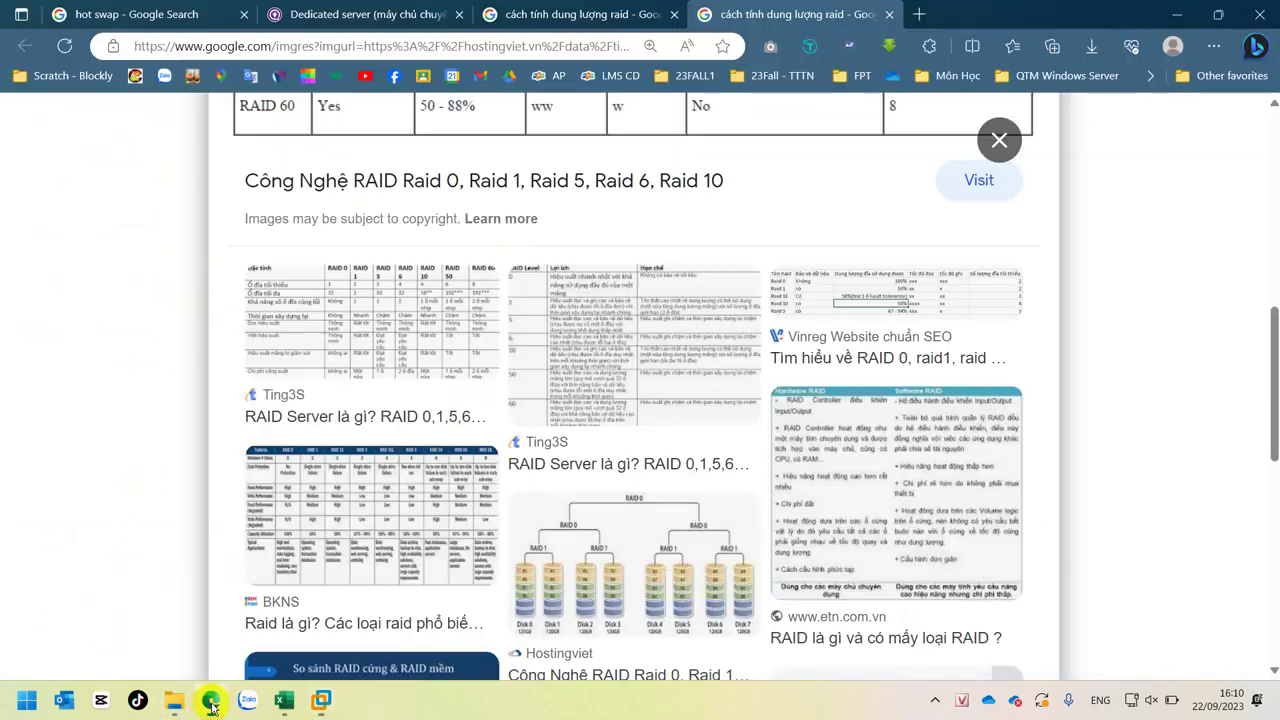
pyautogui.scroll(4, 957, 440)
pyautogui.scroll(3, 957, 440)
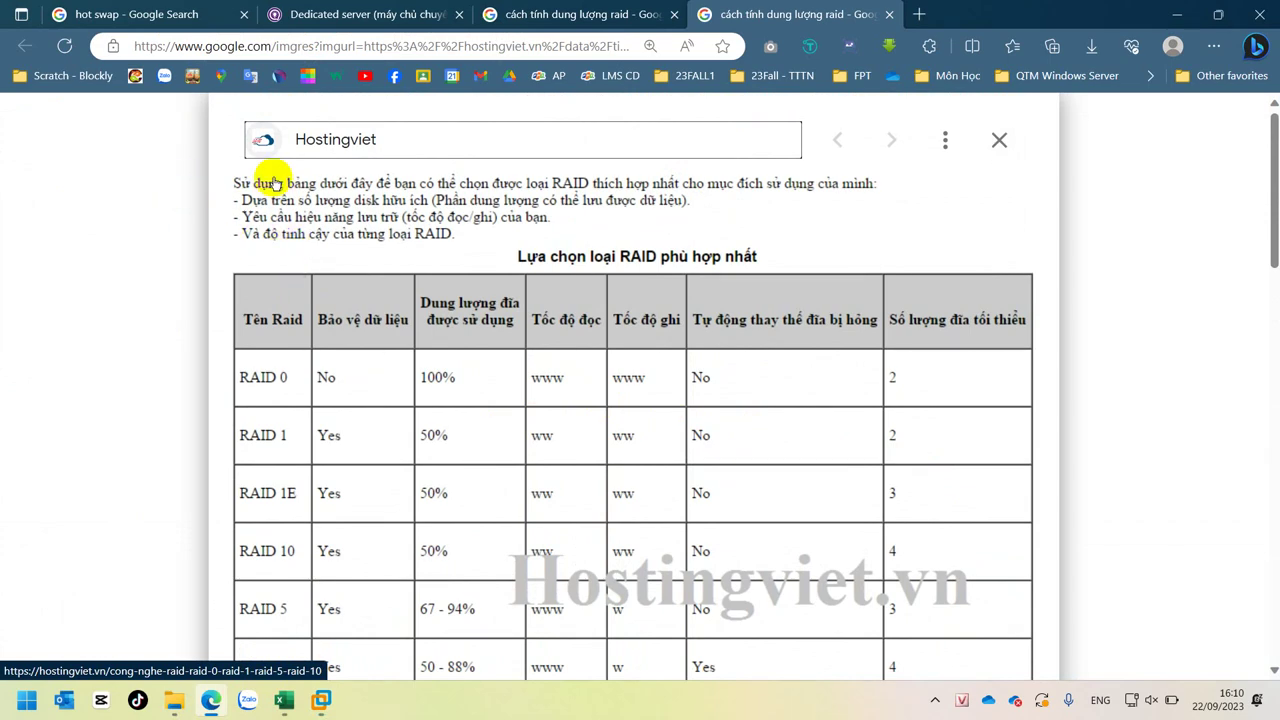
pyautogui.moveTo(323, 692)
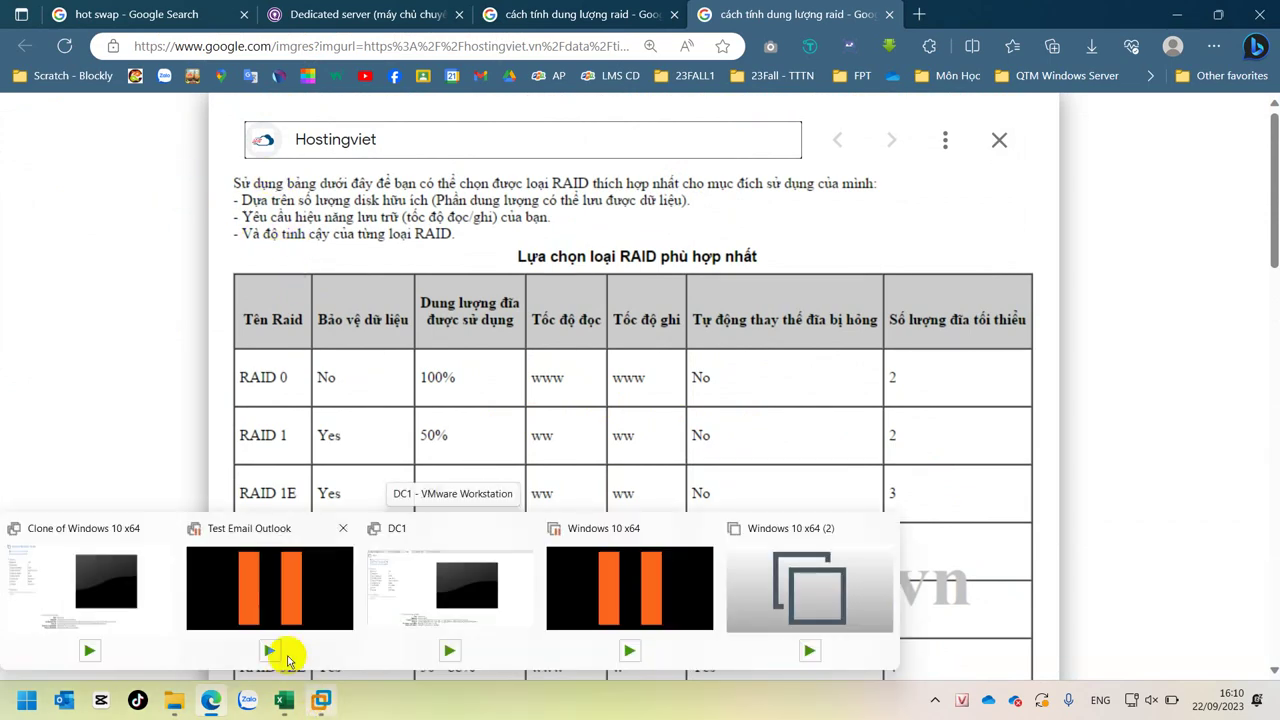
# - Open the Clone of Windows 10 x64 hardware settings and launch the Add Hardware Wizard
pyautogui.click(135, 580)
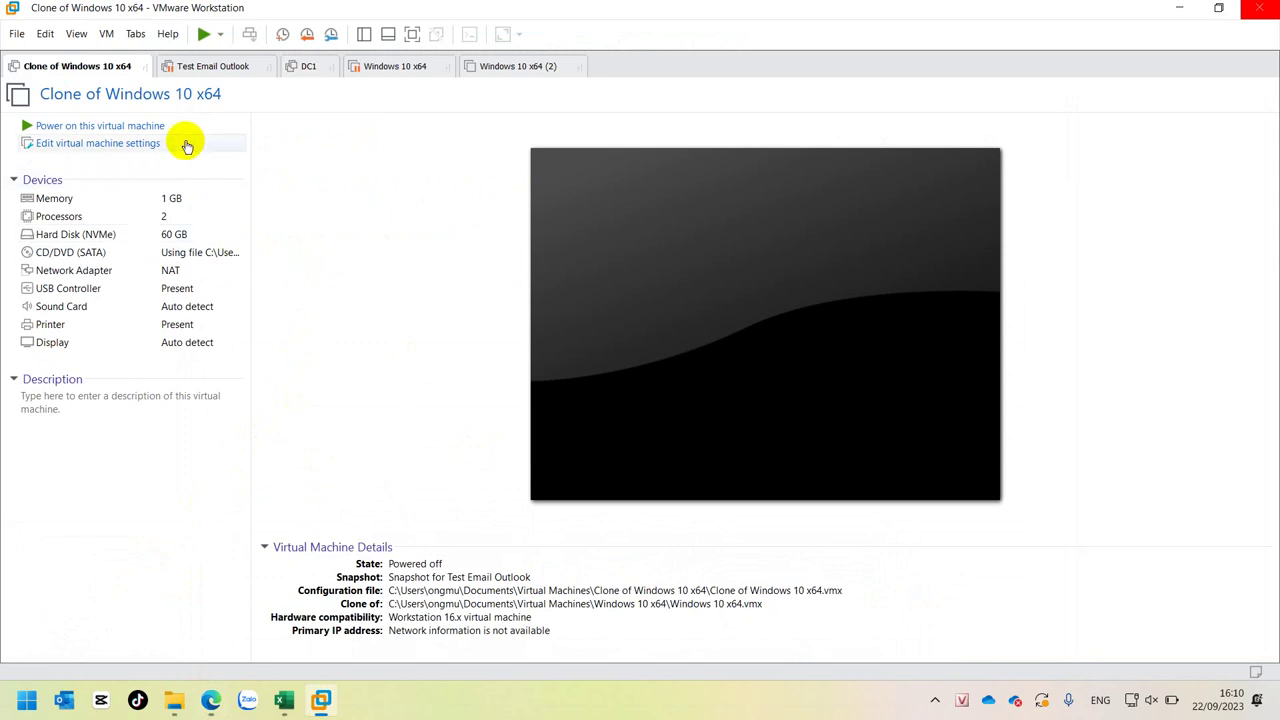
pyautogui.click(95, 145)
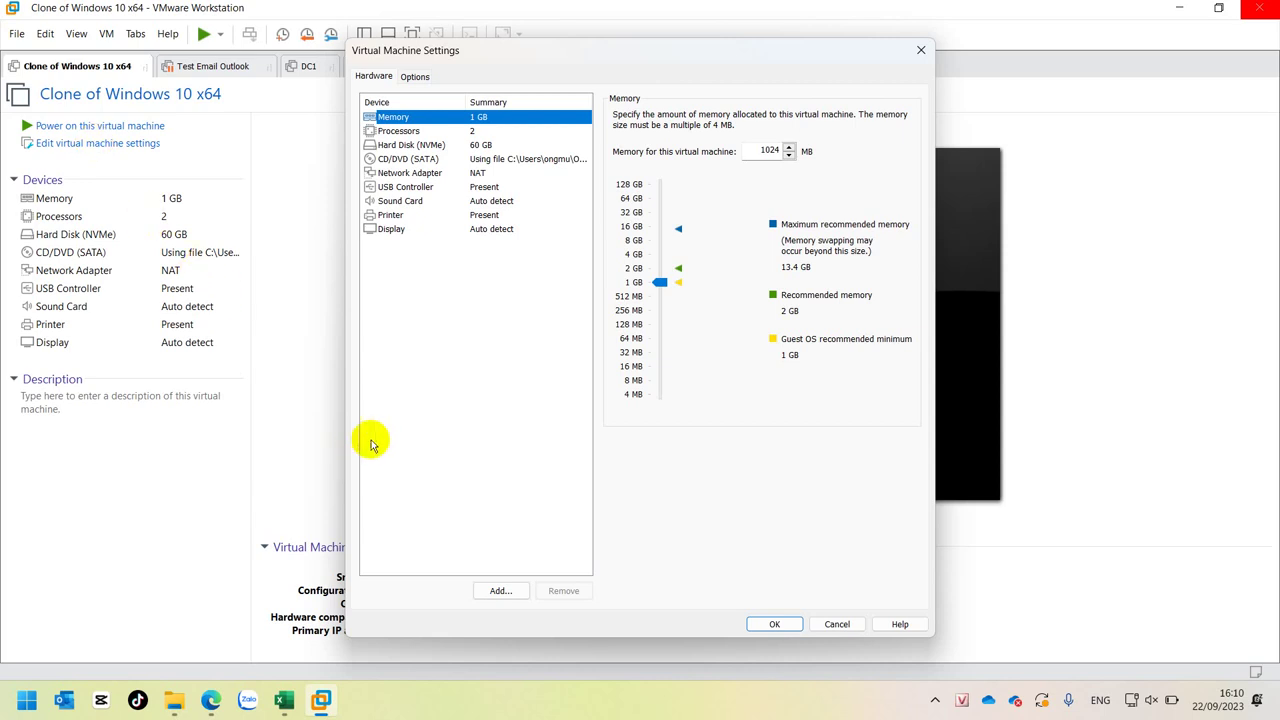
pyautogui.click(498, 596)
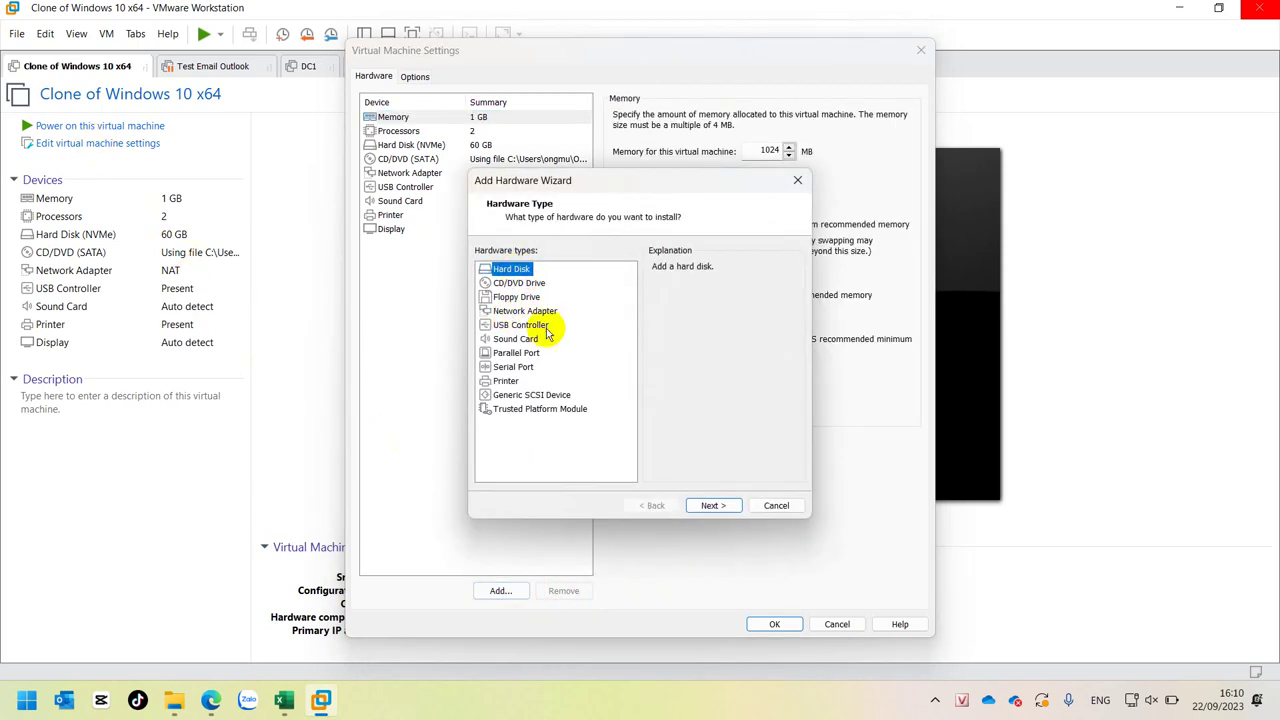
# - Create a new 60 GB NVMe virtual hard disk, split into files, using the wizard defaults
pyautogui.click(714, 507)
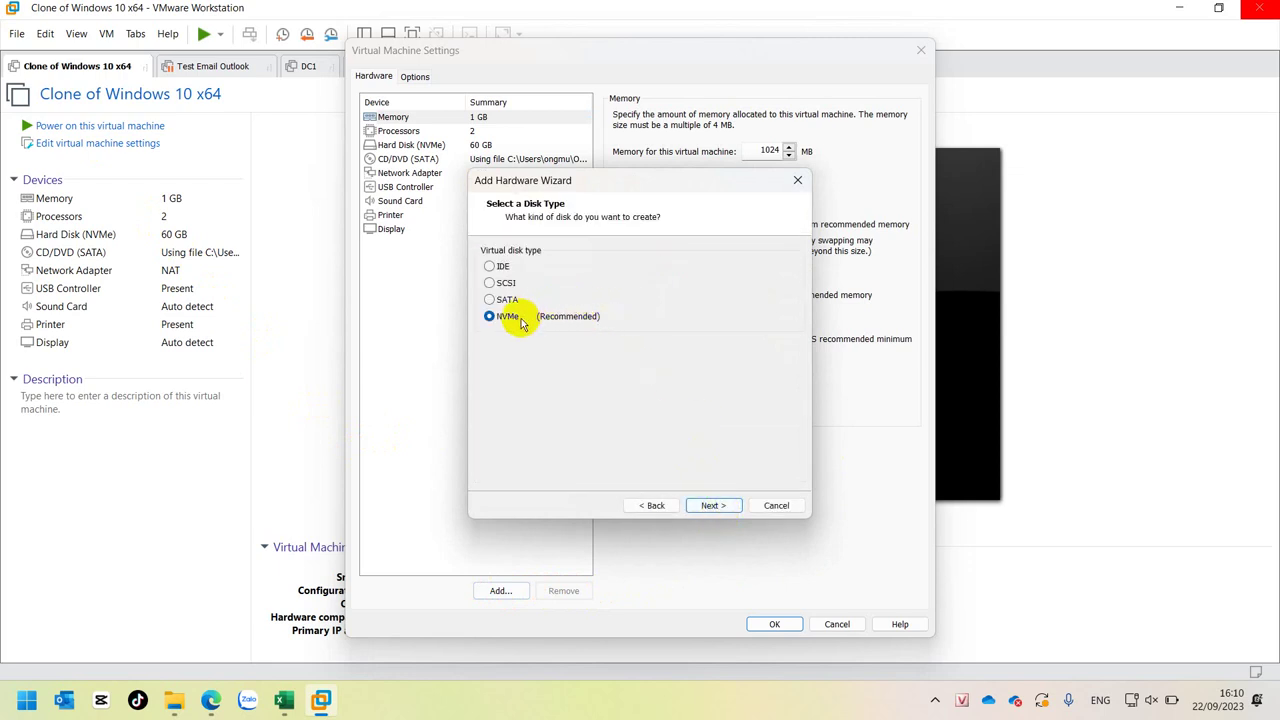
pyautogui.click(726, 509)
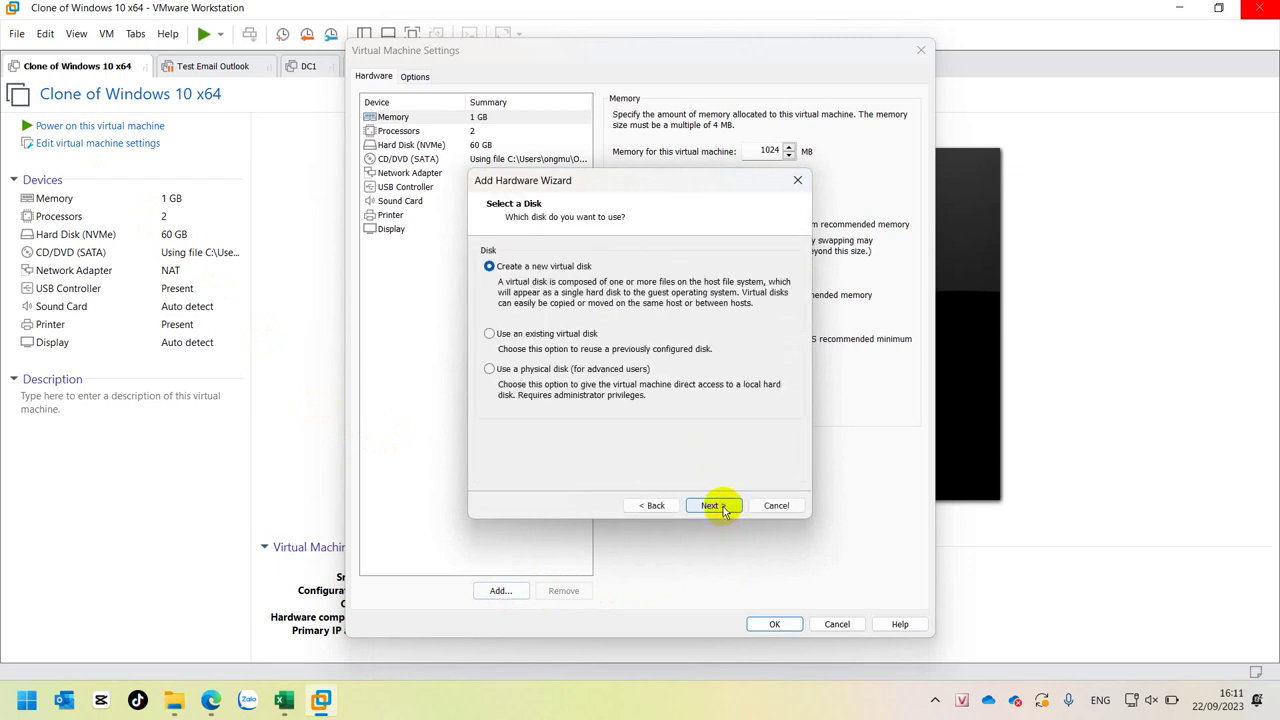
pyautogui.click(712, 506)
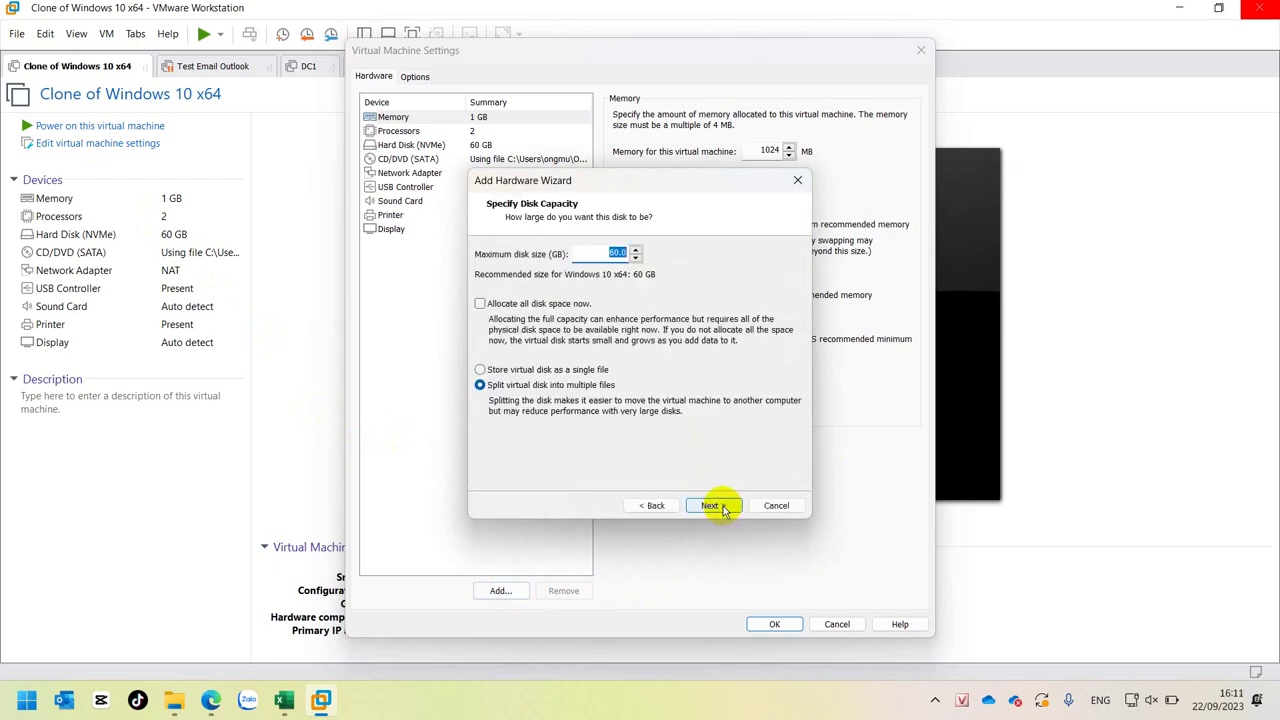
pyautogui.click(712, 506)
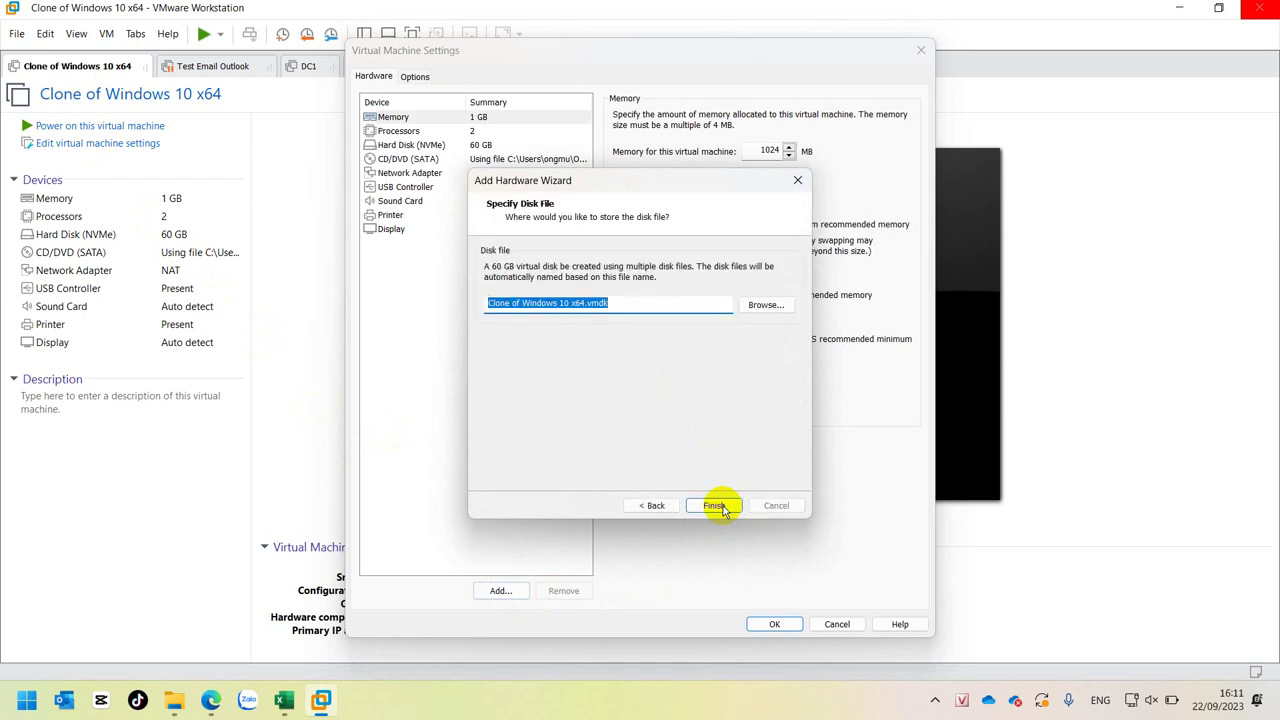
pyautogui.click(722, 507)
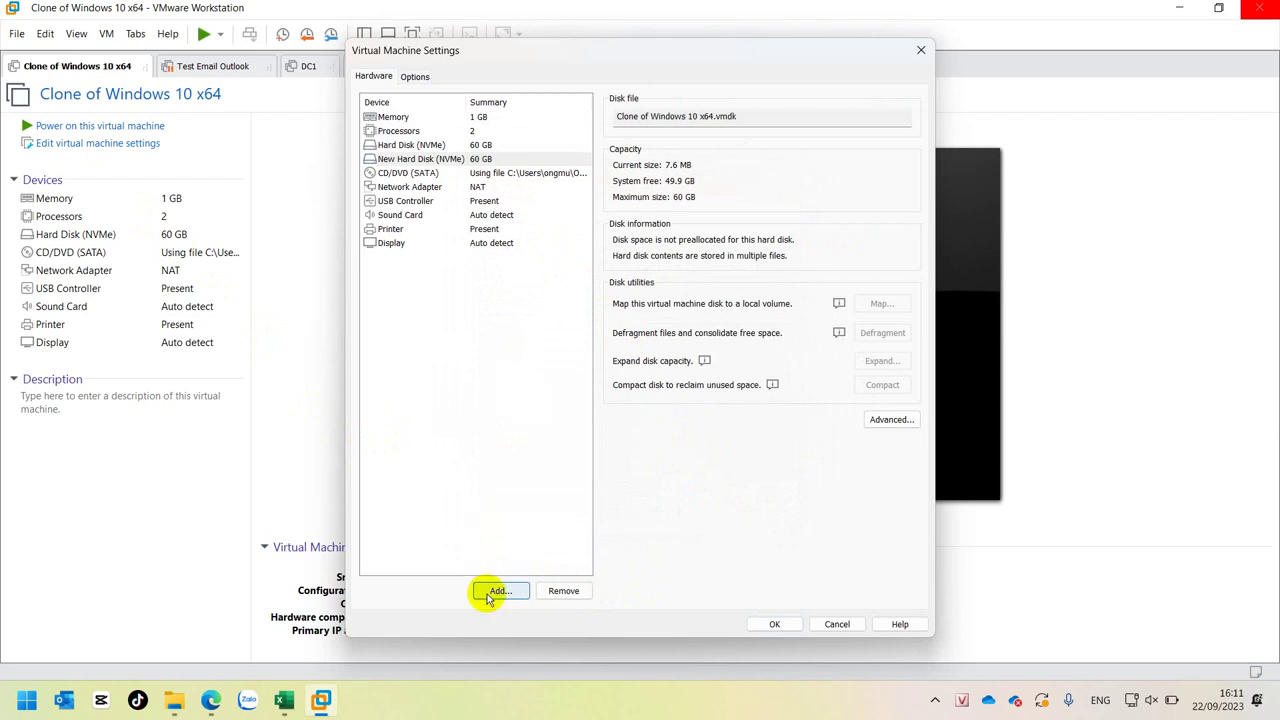
# - Add a second and third new 60 GB NVMe hard disk with the default wizard settings
pyautogui.click(489, 594)
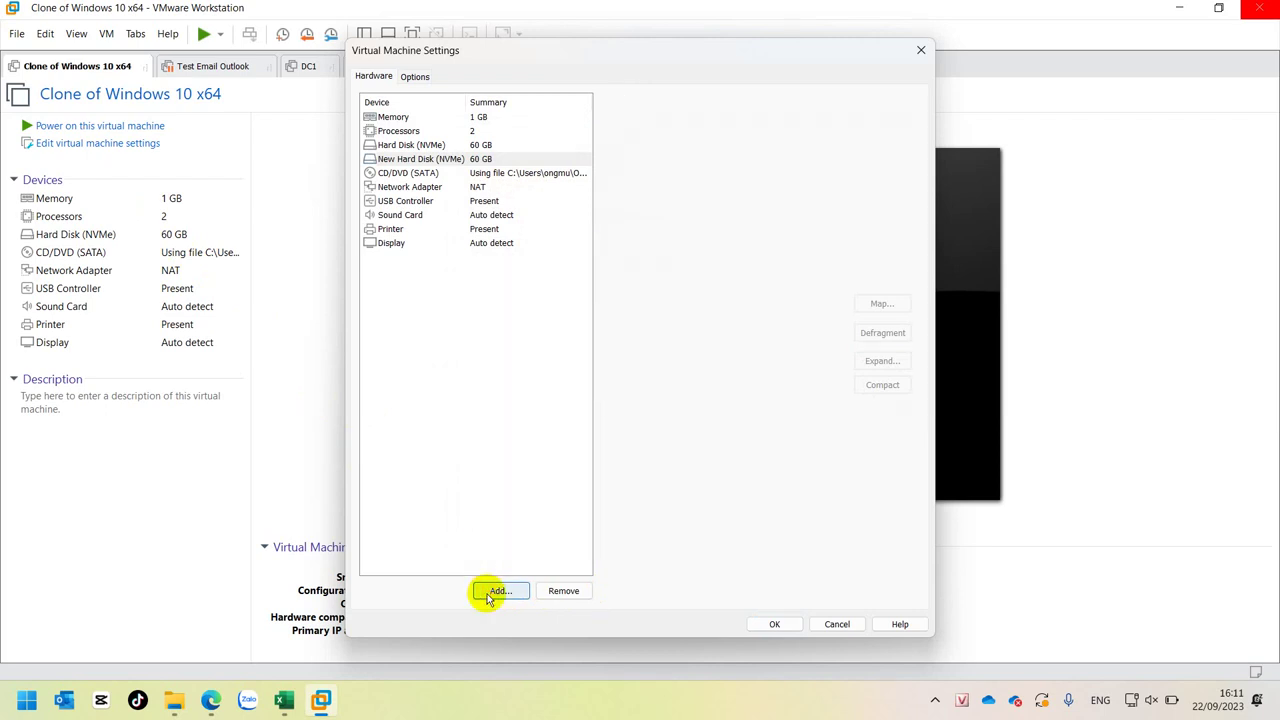
pyautogui.click(708, 512)
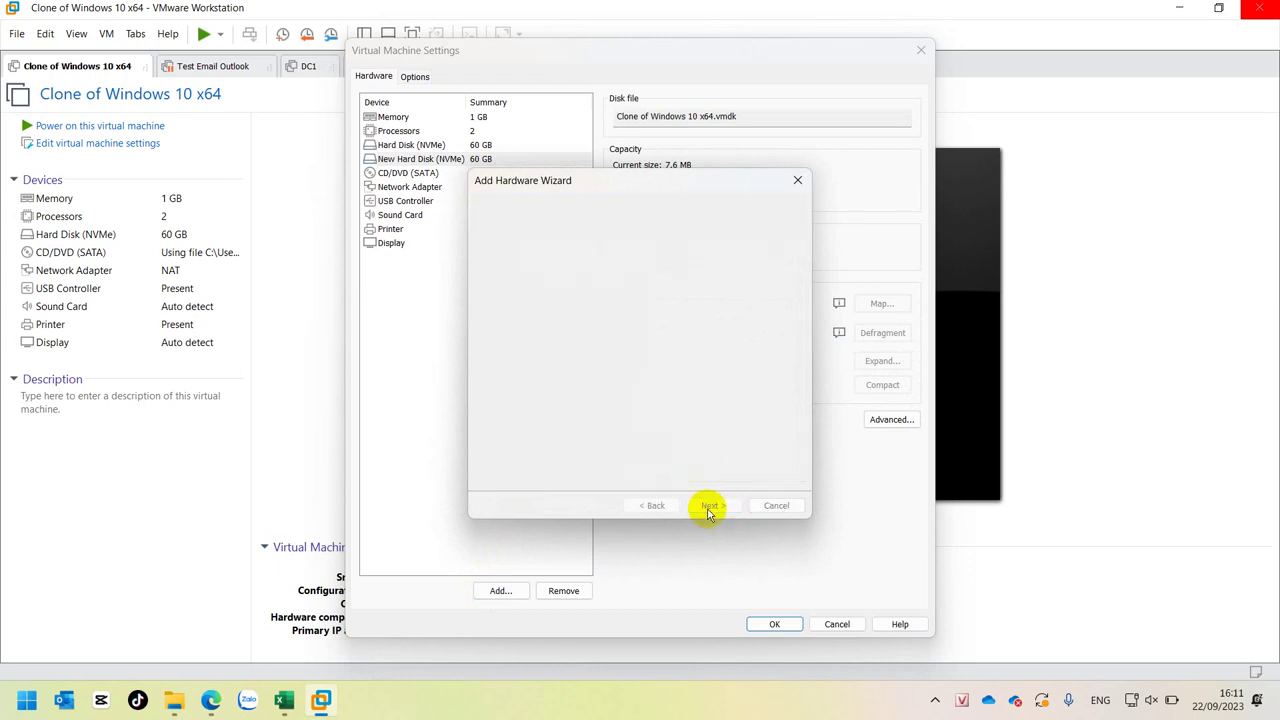
pyautogui.click(709, 510)
pyautogui.click(708, 508)
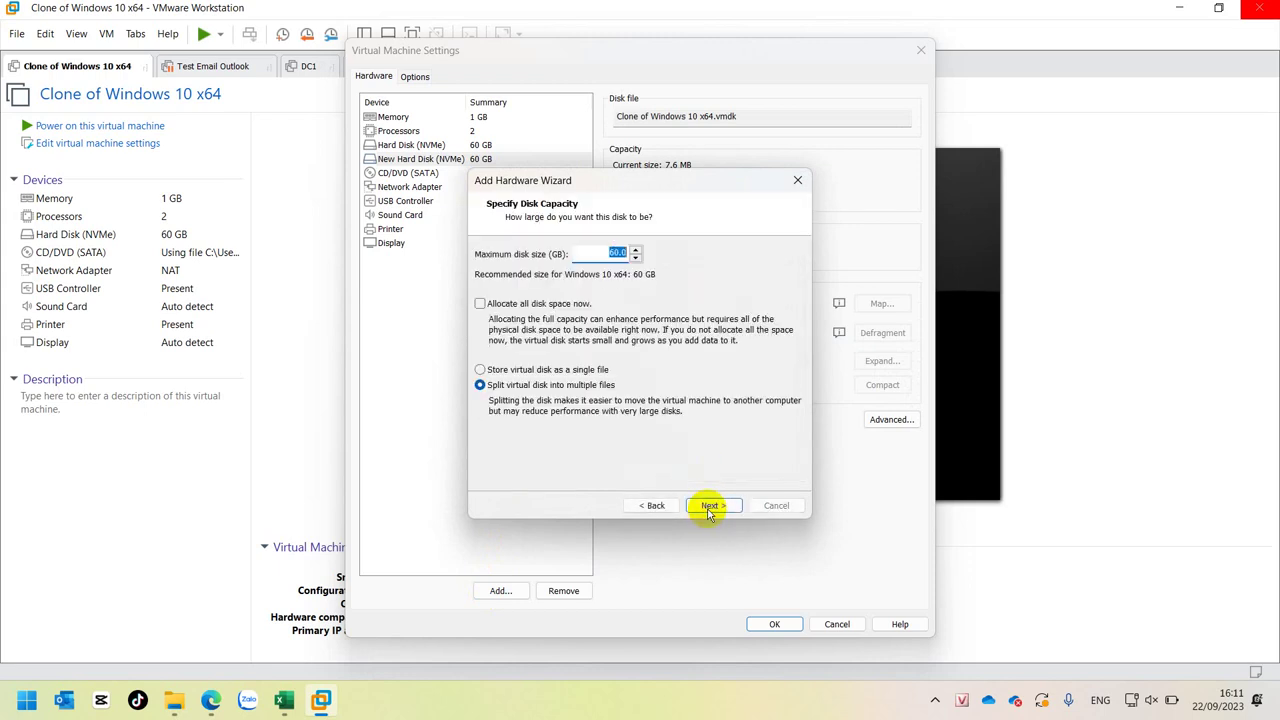
pyautogui.click(708, 508)
pyautogui.click(710, 507)
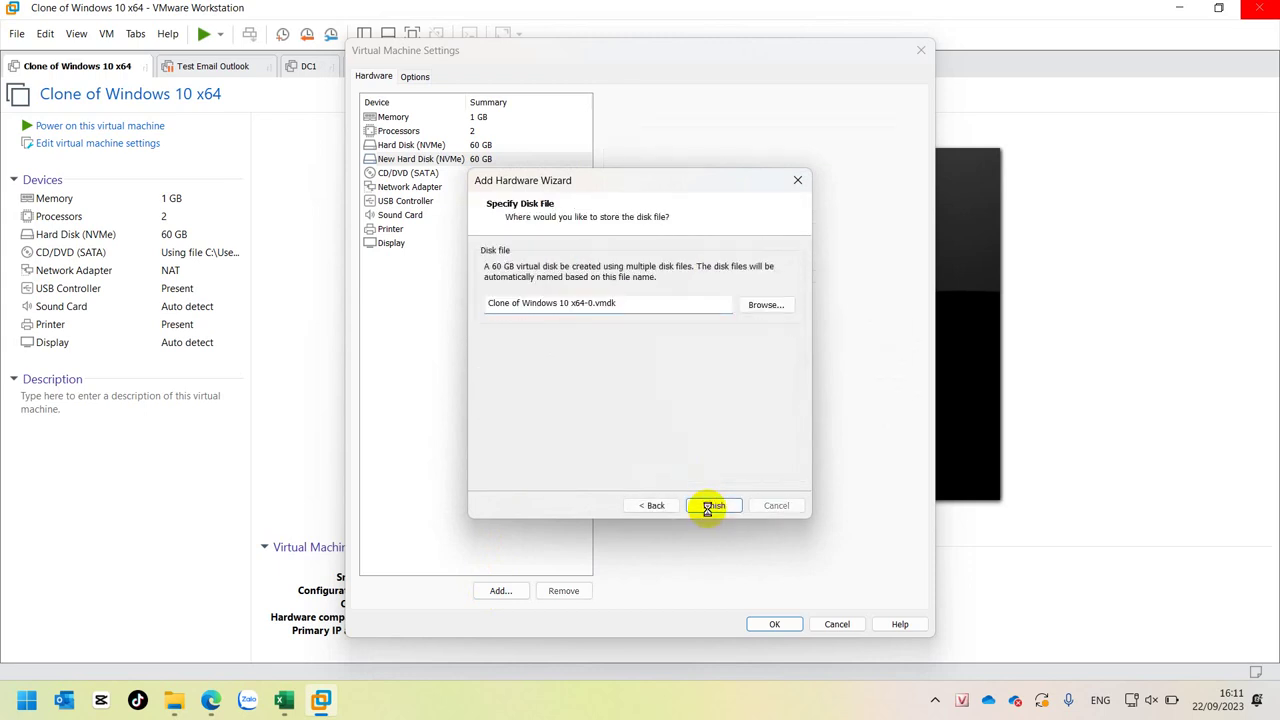
pyautogui.click(500, 591)
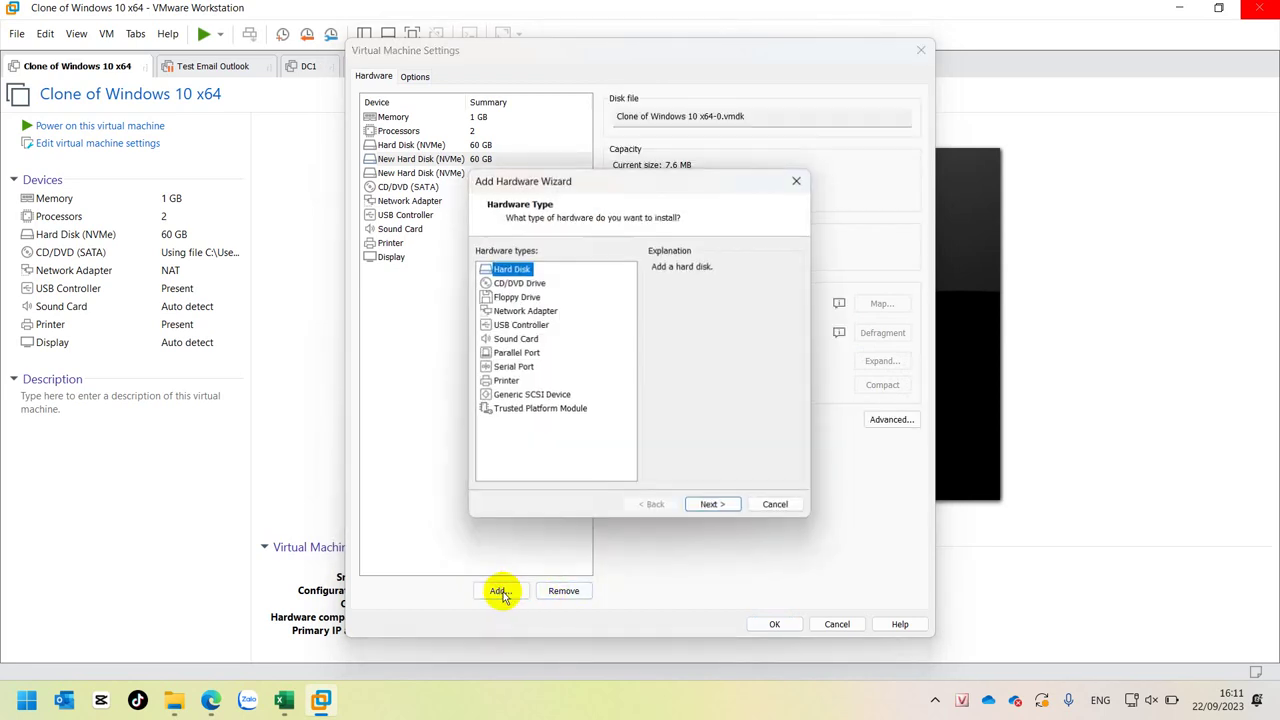
pyautogui.click(714, 505)
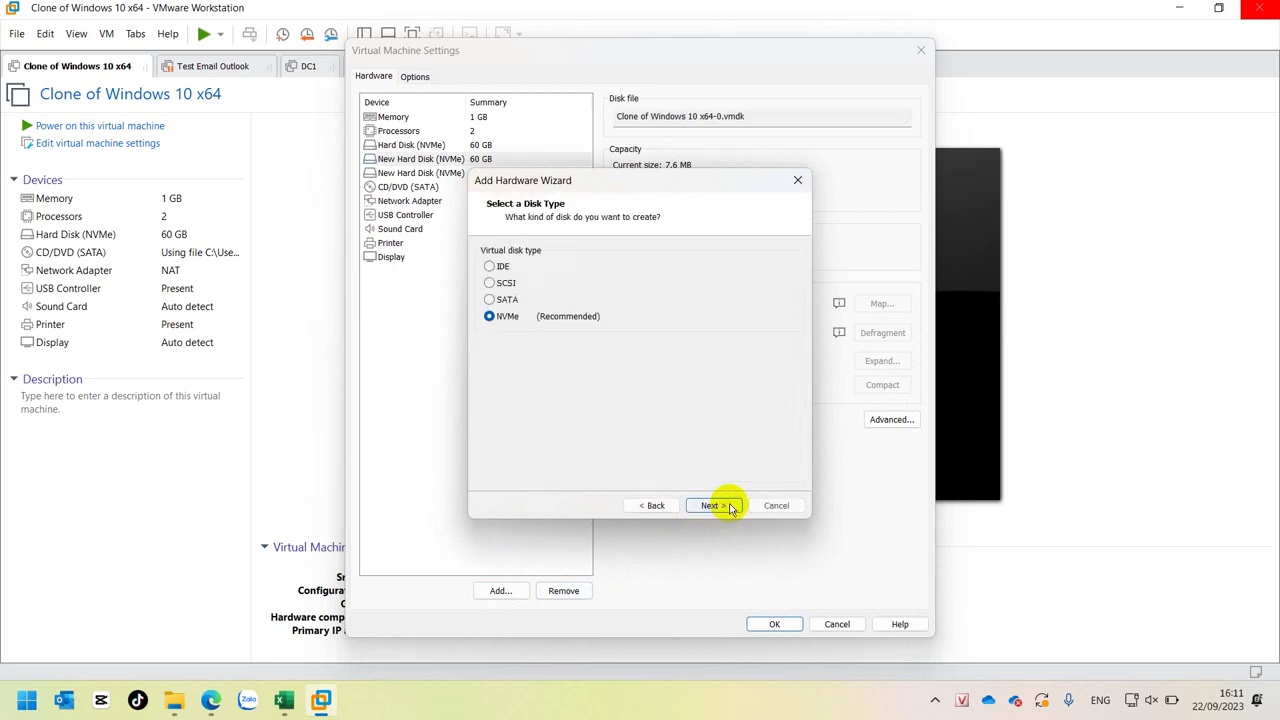
pyautogui.click(714, 505)
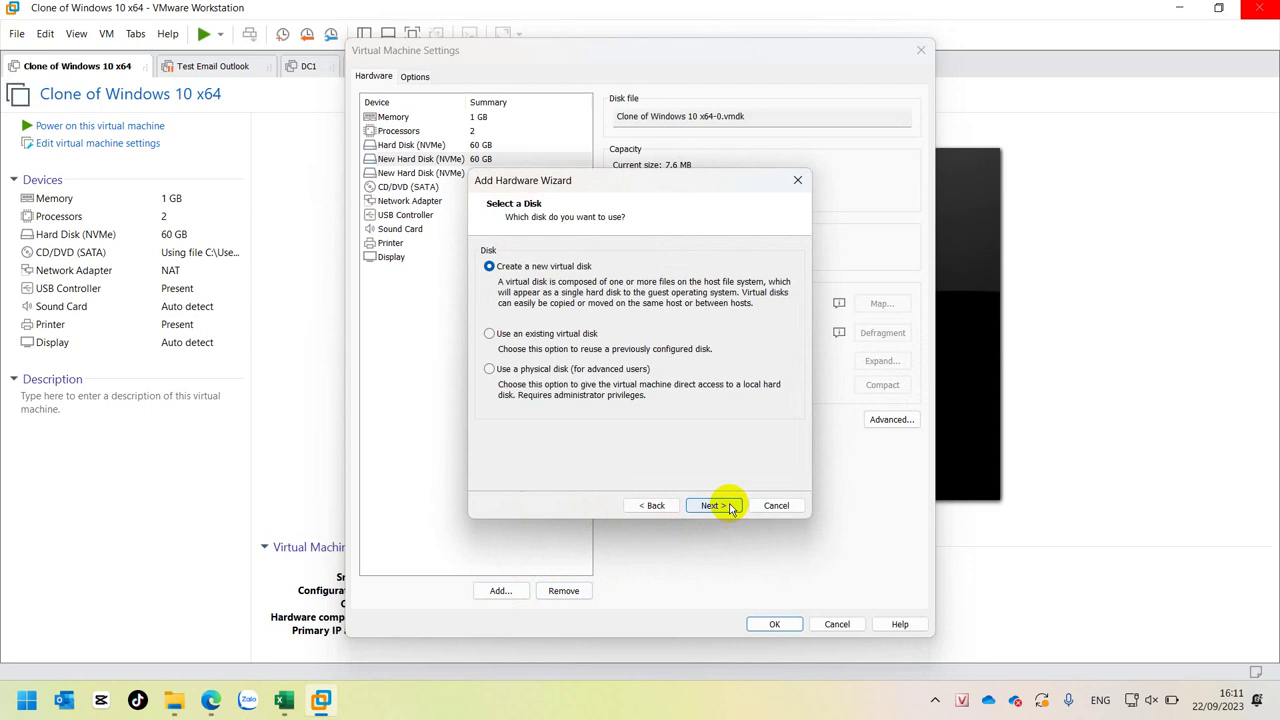
pyautogui.click(714, 505)
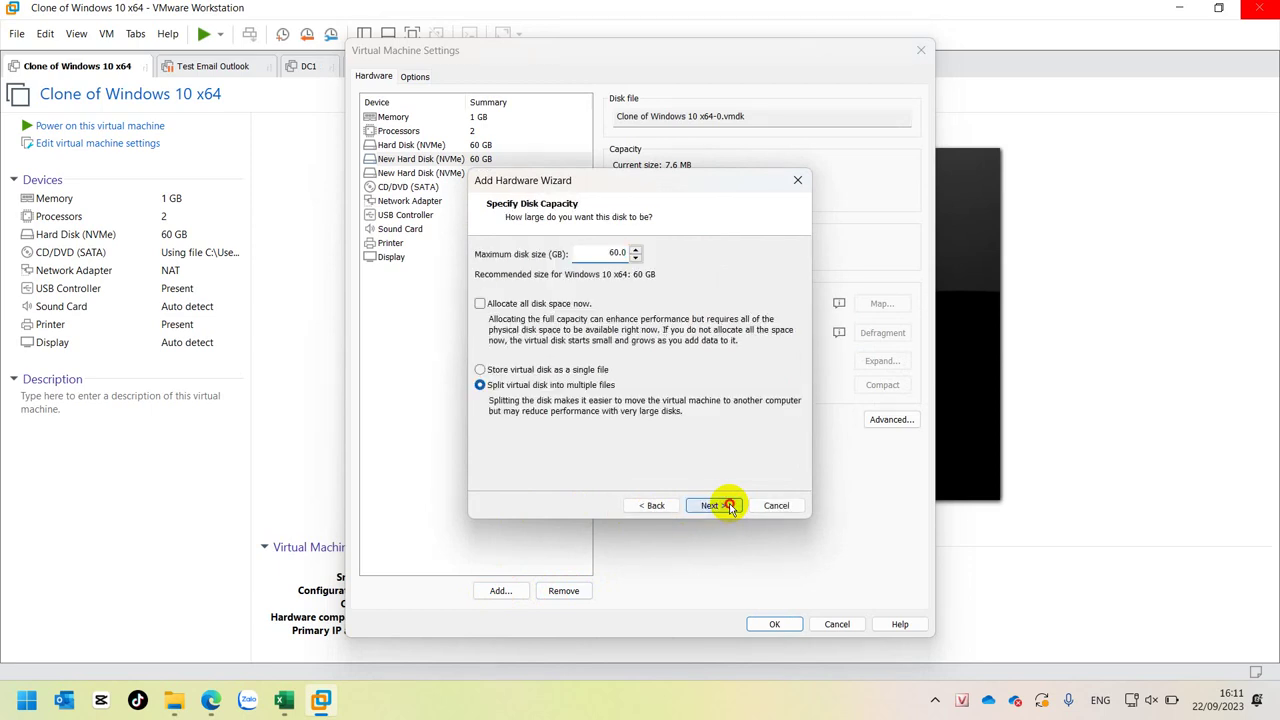
pyautogui.click(729, 507)
pyautogui.click(729, 507)
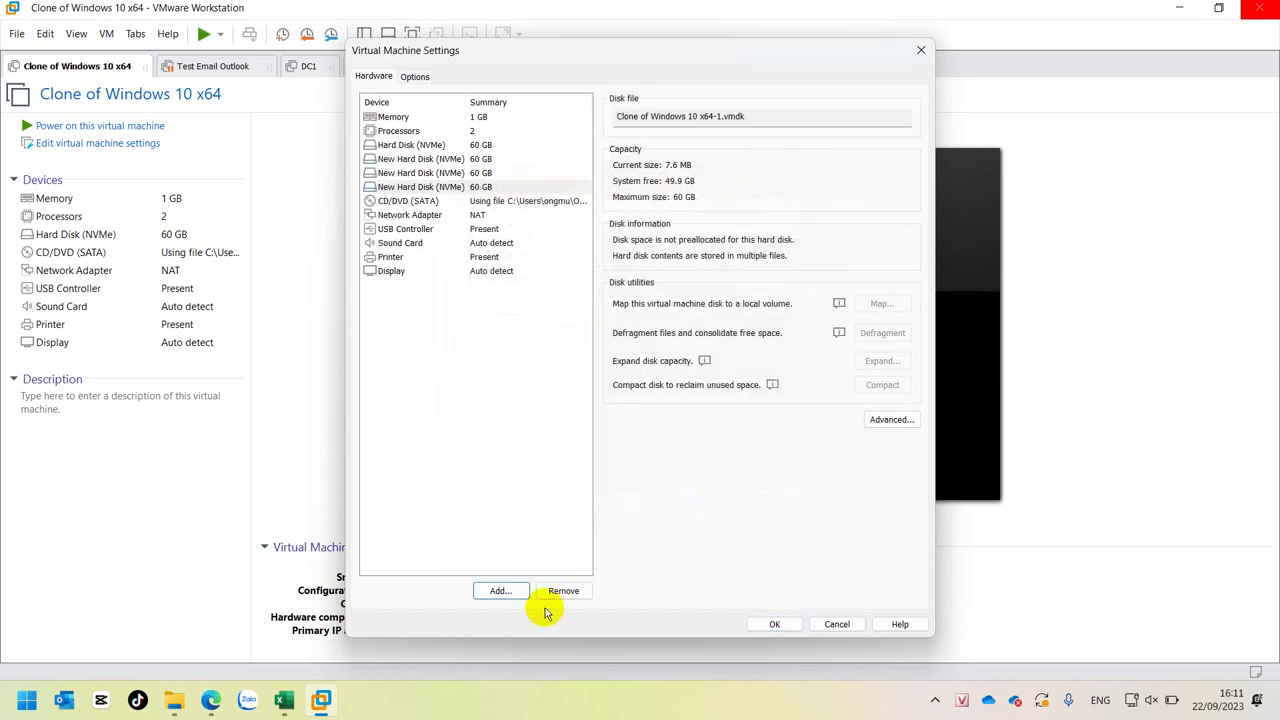
# - Add a fourth new 60 GB NVMe hard disk with the default settings
pyautogui.click(500, 591)
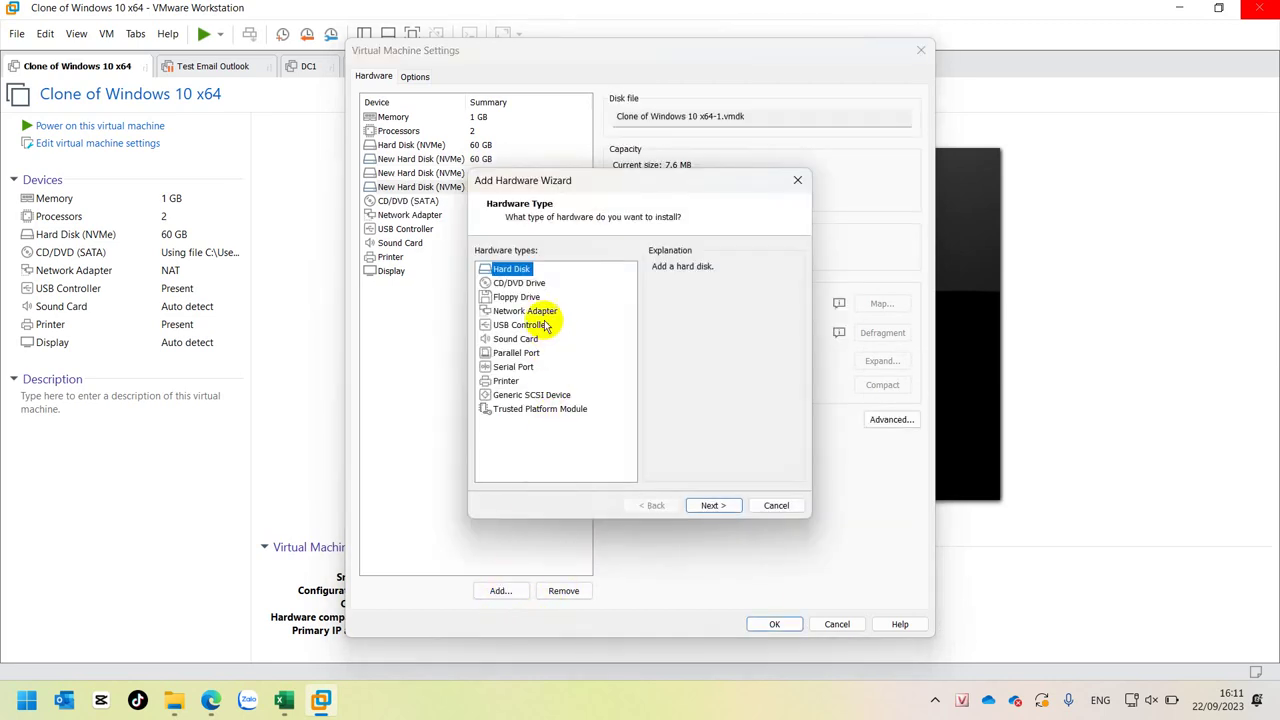
pyautogui.click(706, 506)
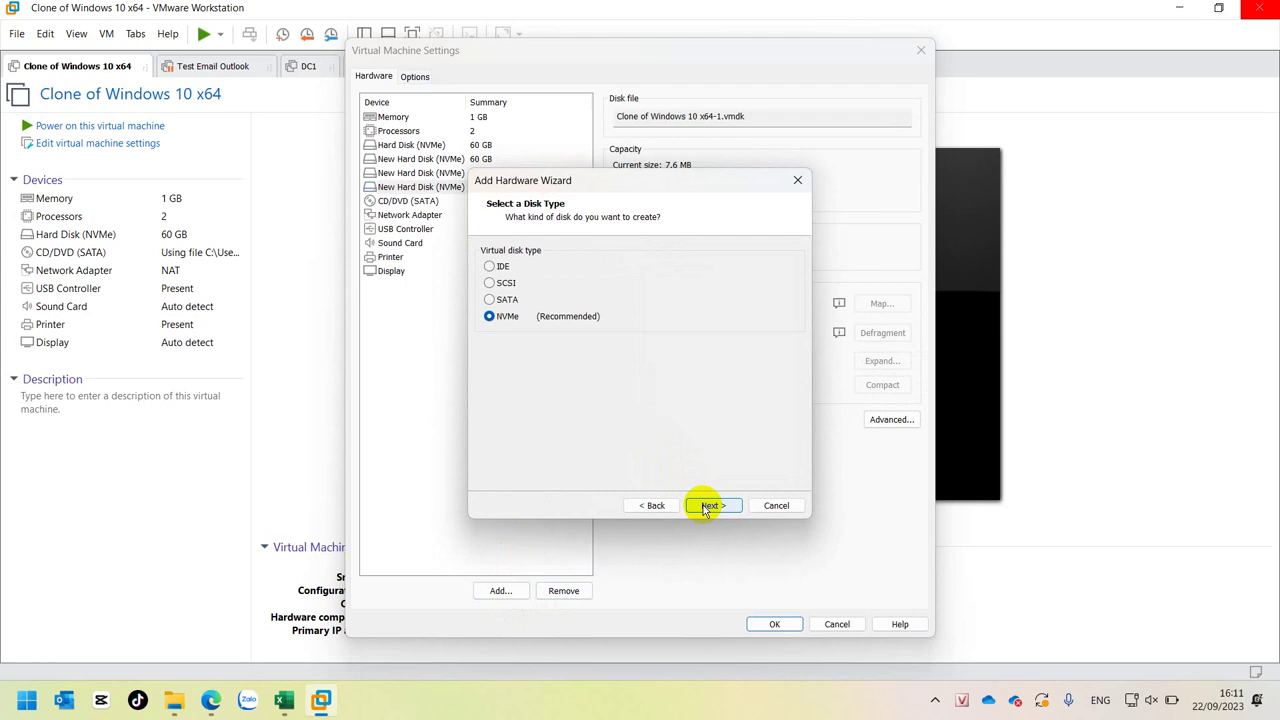
pyautogui.click(706, 506)
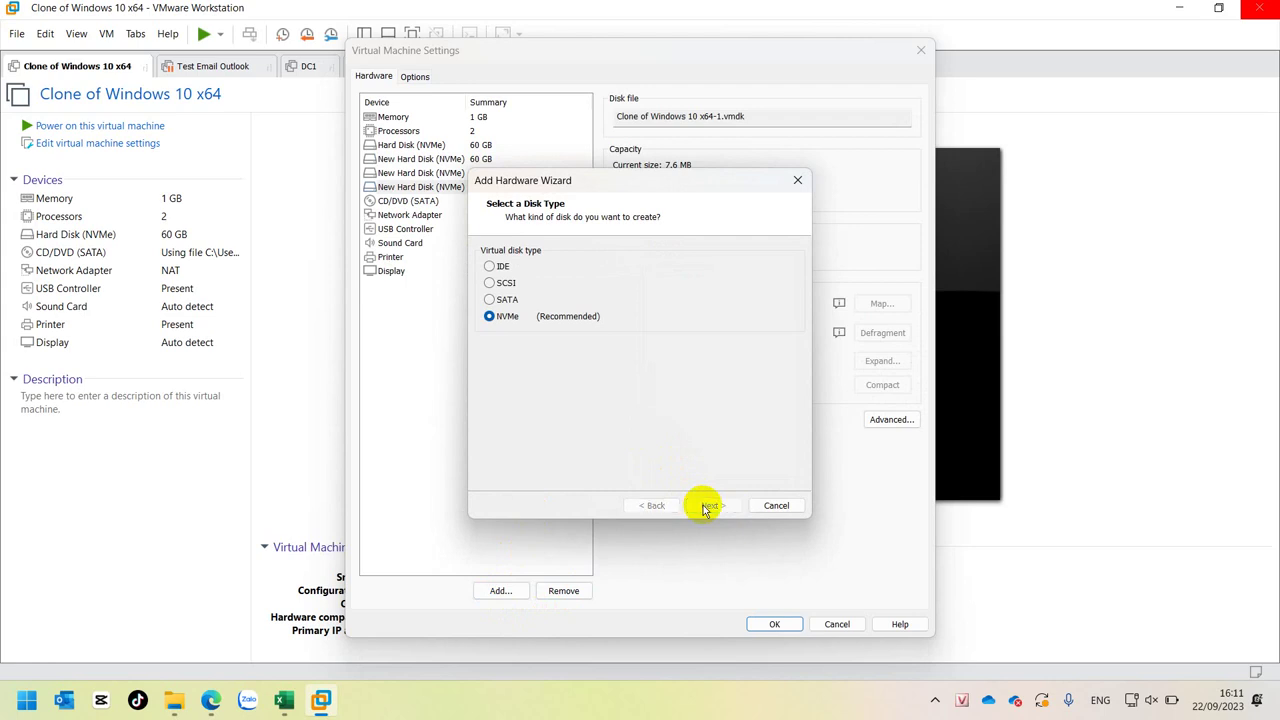
pyautogui.click(705, 506)
pyautogui.click(704, 506)
pyautogui.click(706, 506)
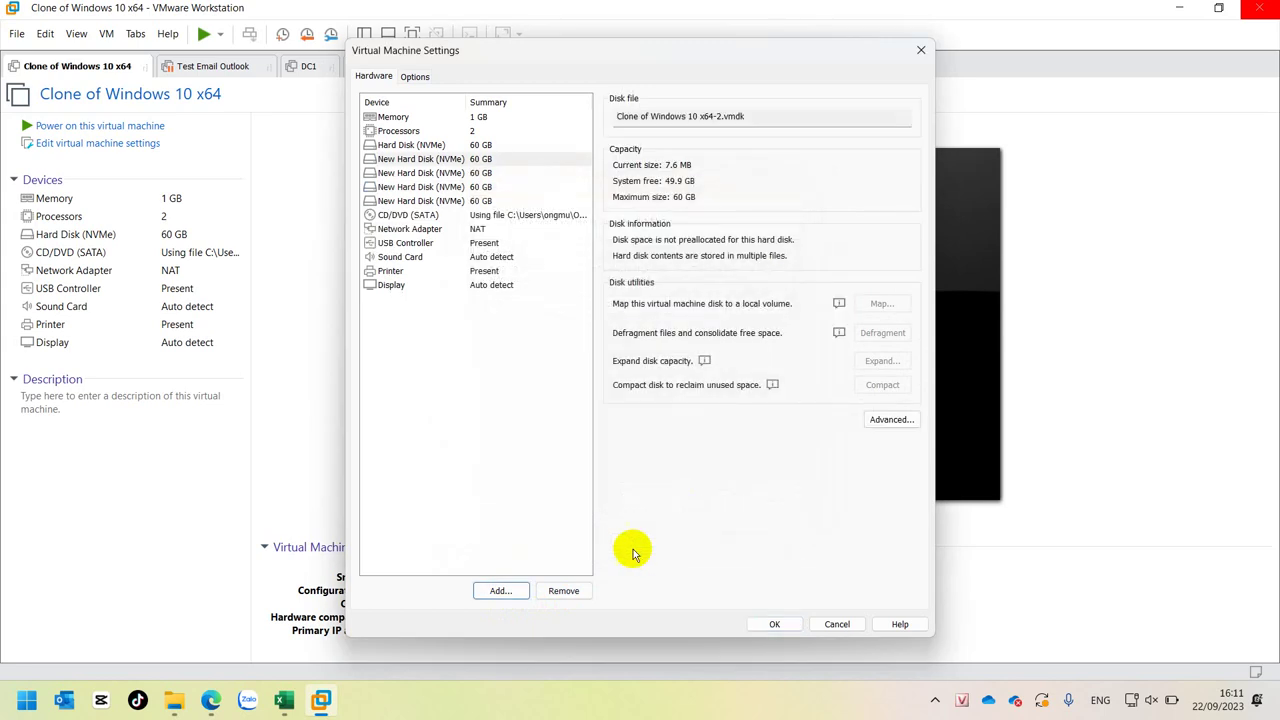
# - Add a new NVMe hard disk with an 80 GB maximum disk size
pyautogui.click(501, 591)
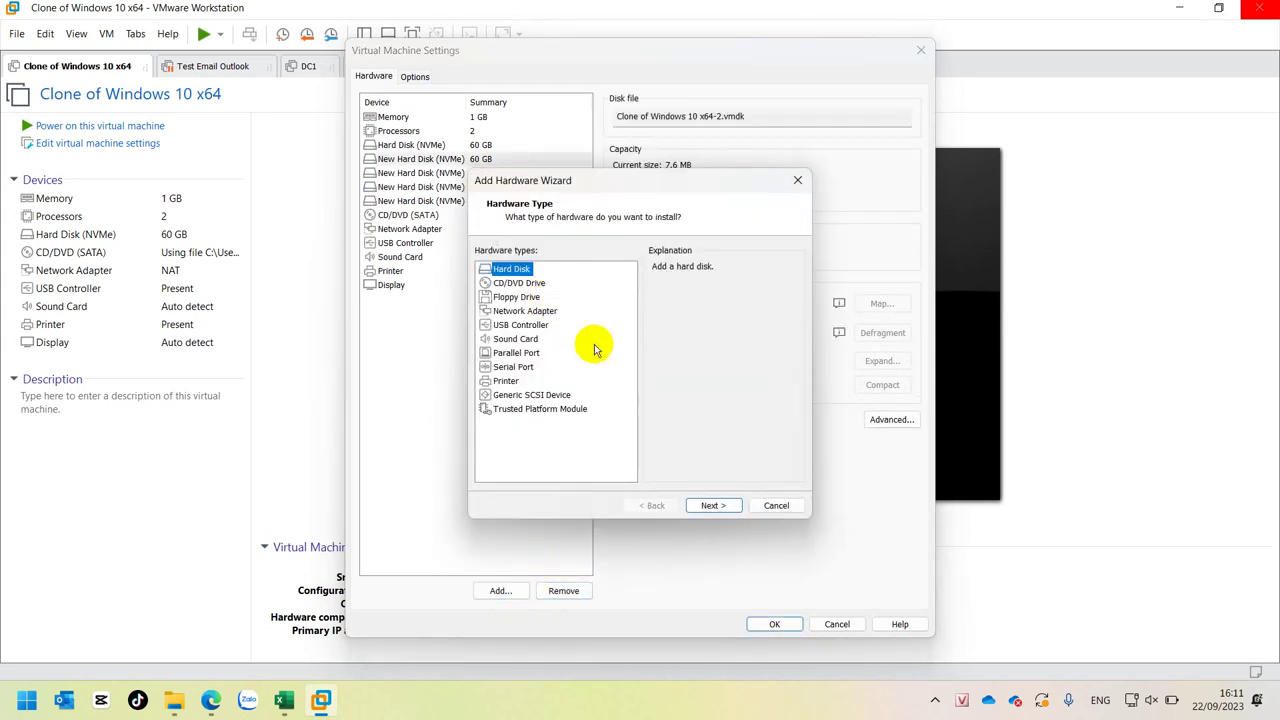
pyautogui.click(710, 506)
pyautogui.click(711, 506)
pyautogui.click(711, 506)
pyautogui.write('80')
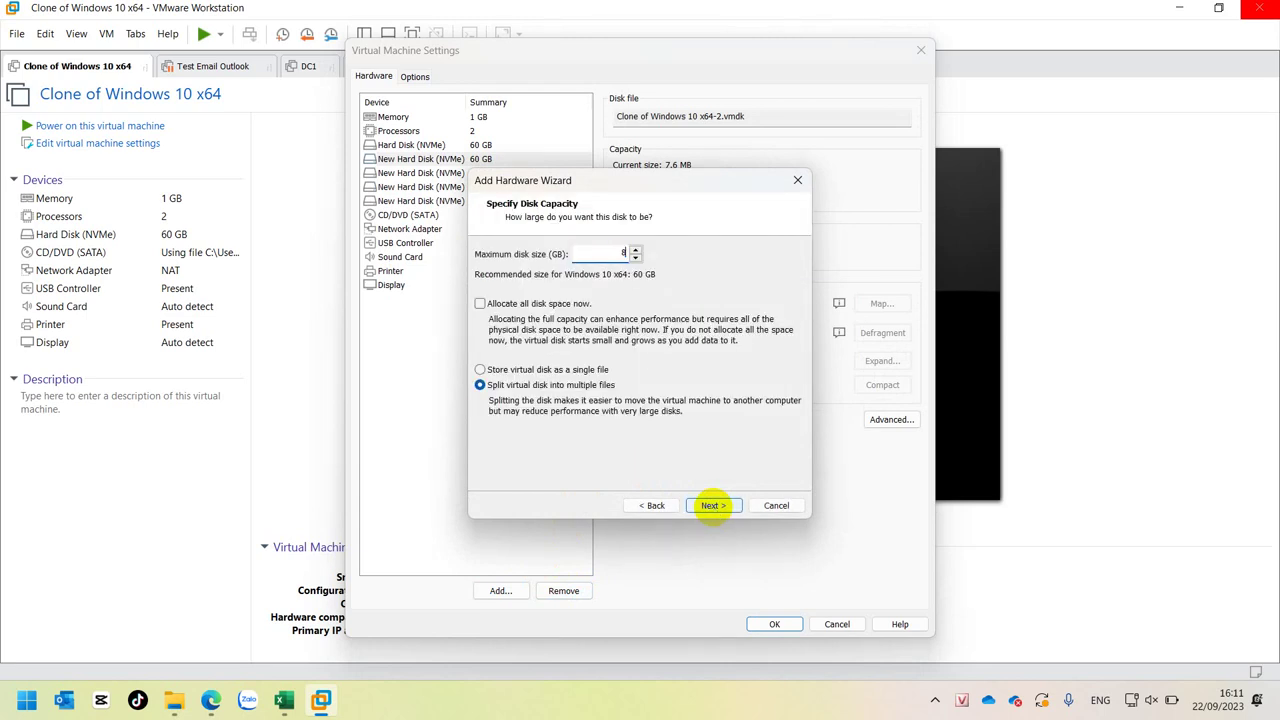
pyautogui.click(711, 505)
pyautogui.click(711, 505)
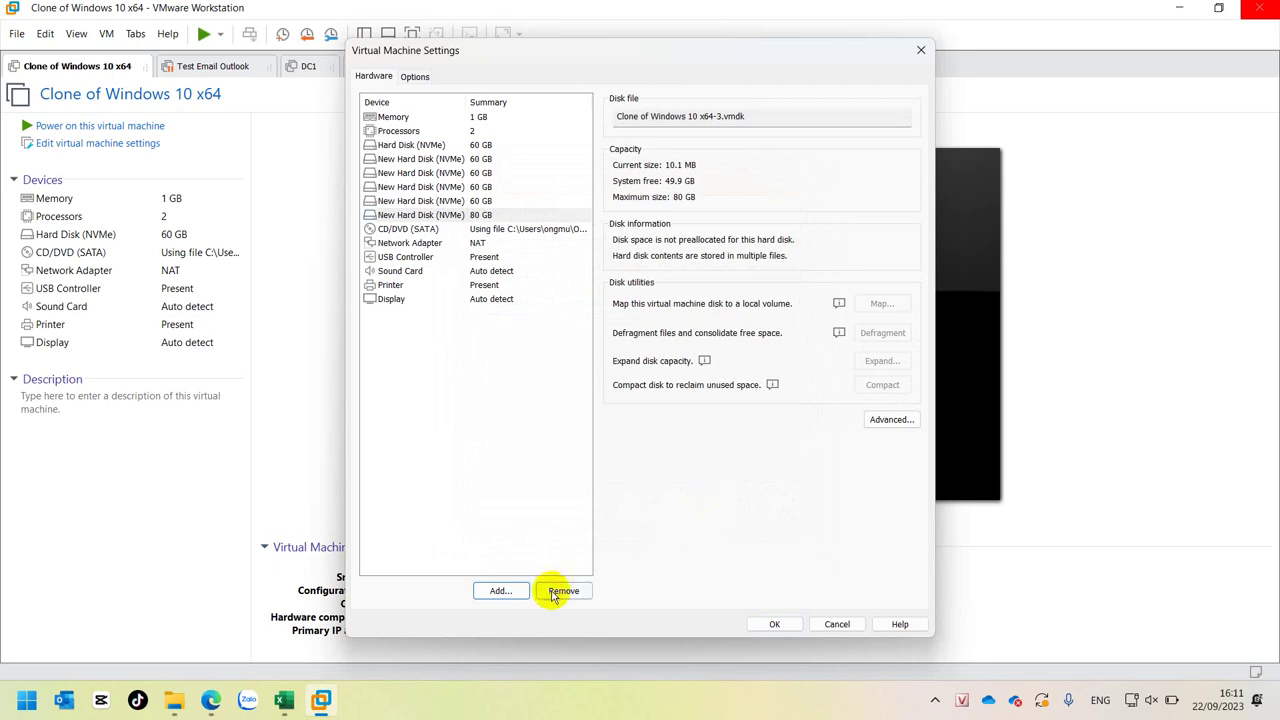
# - Add a new 120 GB NVMe hard disk, fixing a mistyped size, and save the hardware changes
pyautogui.click(501, 591)
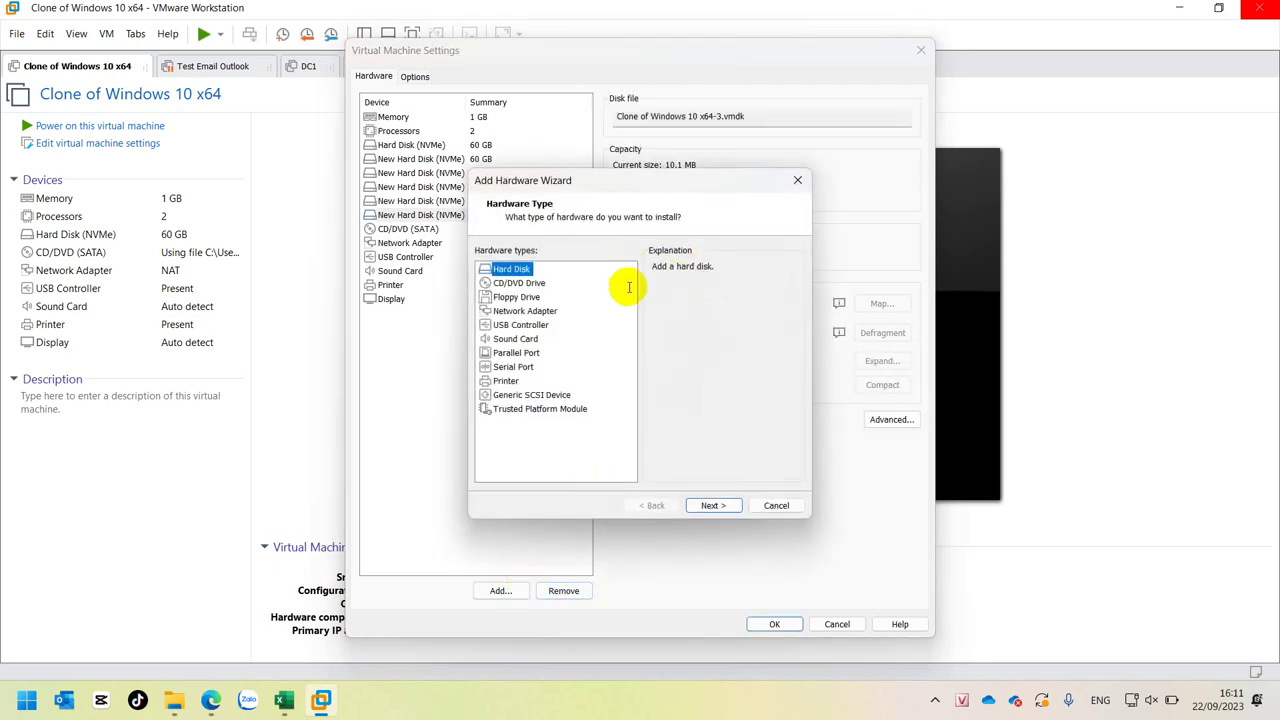
pyautogui.click(718, 506)
pyautogui.click(722, 506)
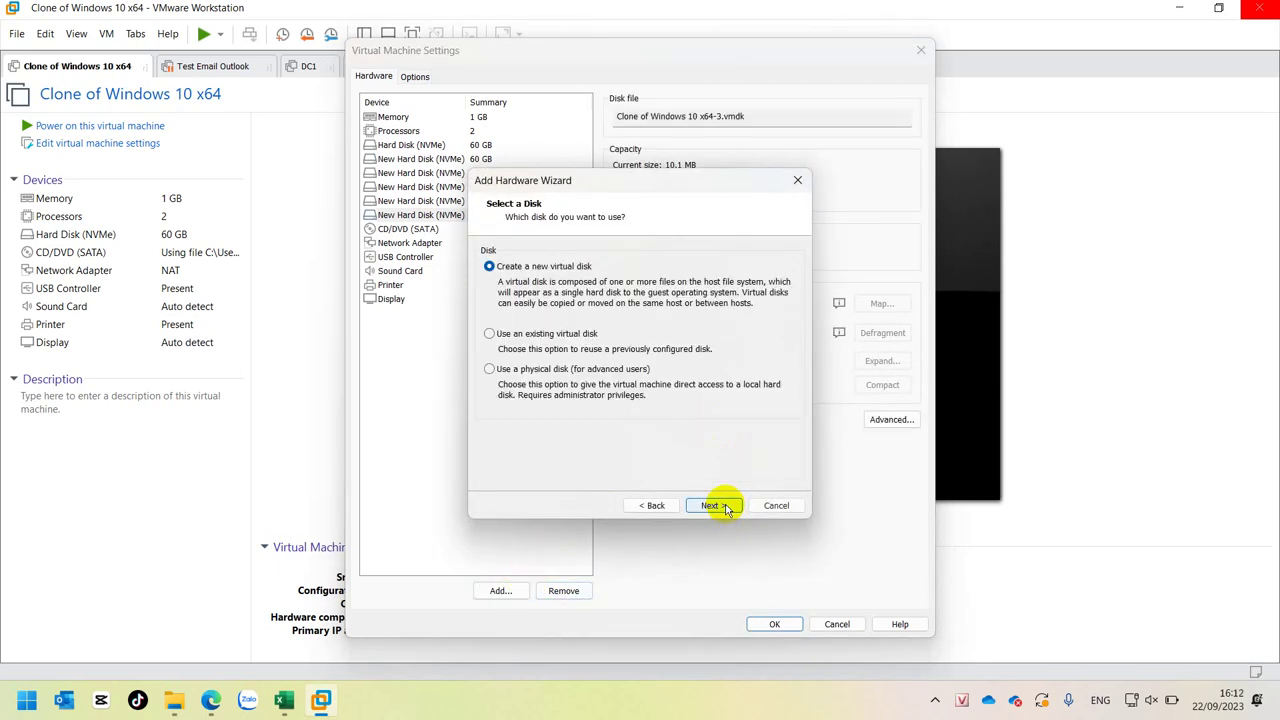
pyautogui.click(722, 506)
pyautogui.write('12')
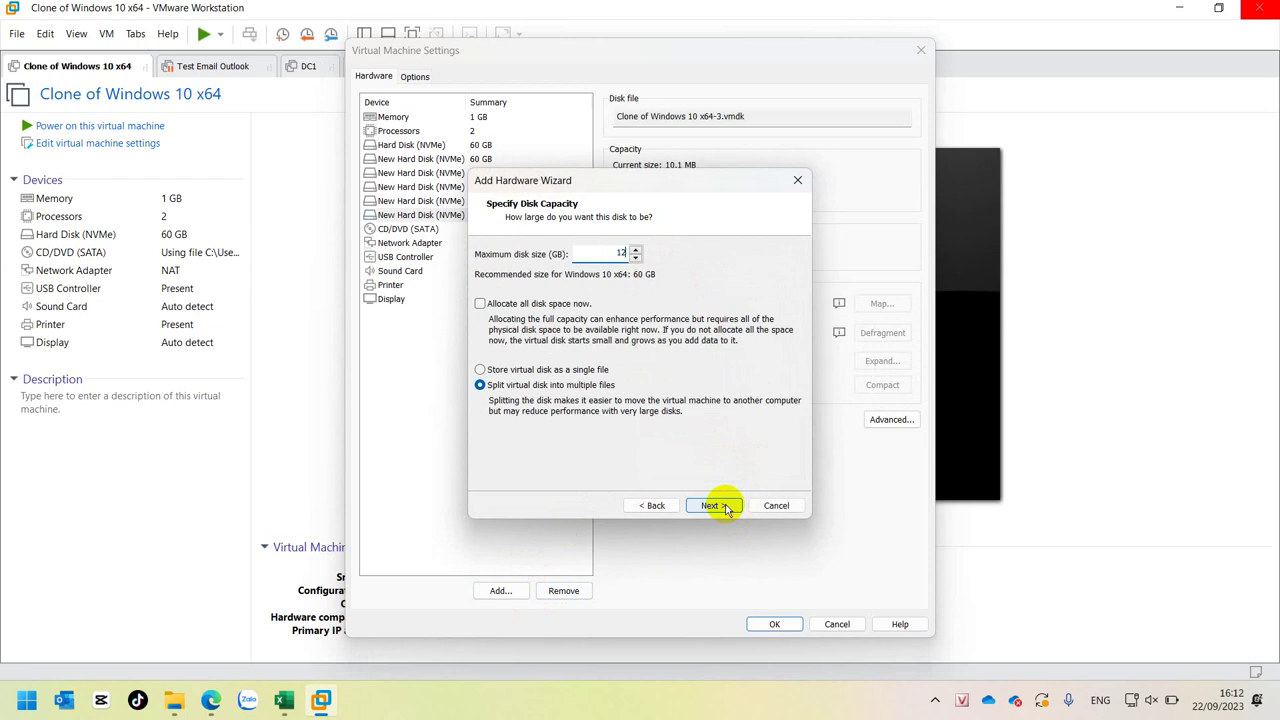
pyautogui.press('BackSpace')
pyautogui.write('20')
pyautogui.click(727, 503)
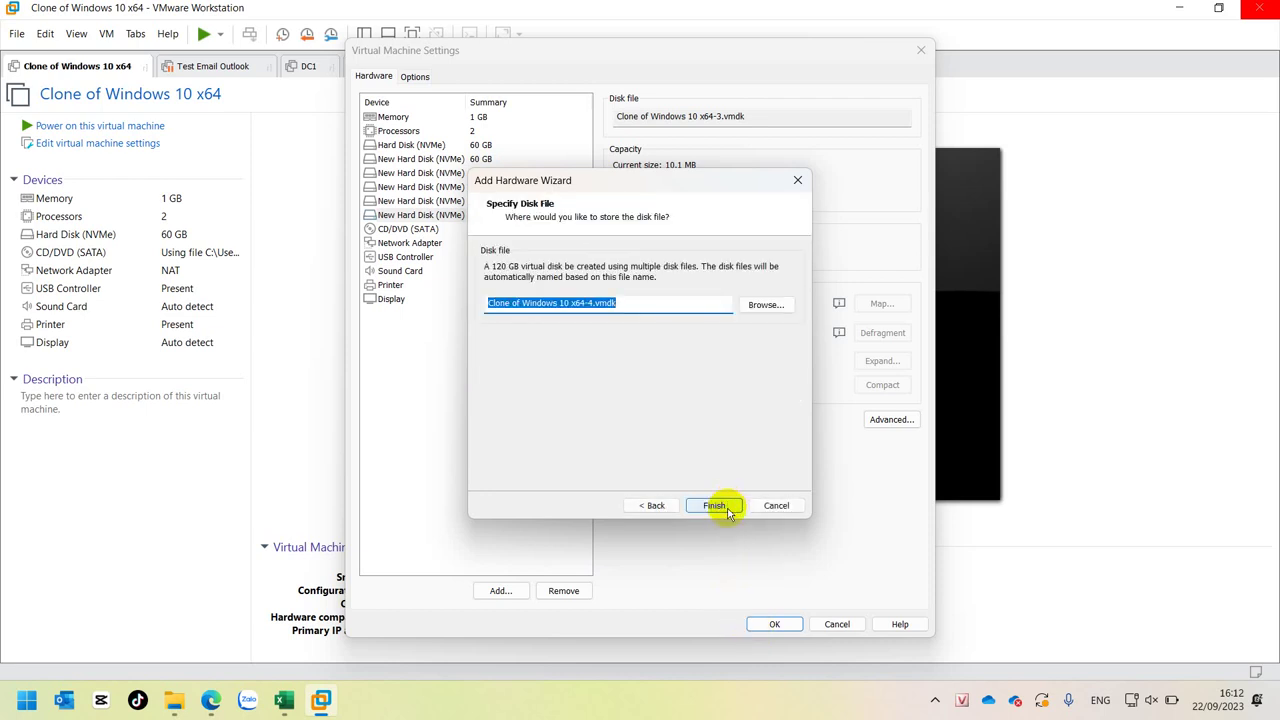
pyautogui.click(724, 505)
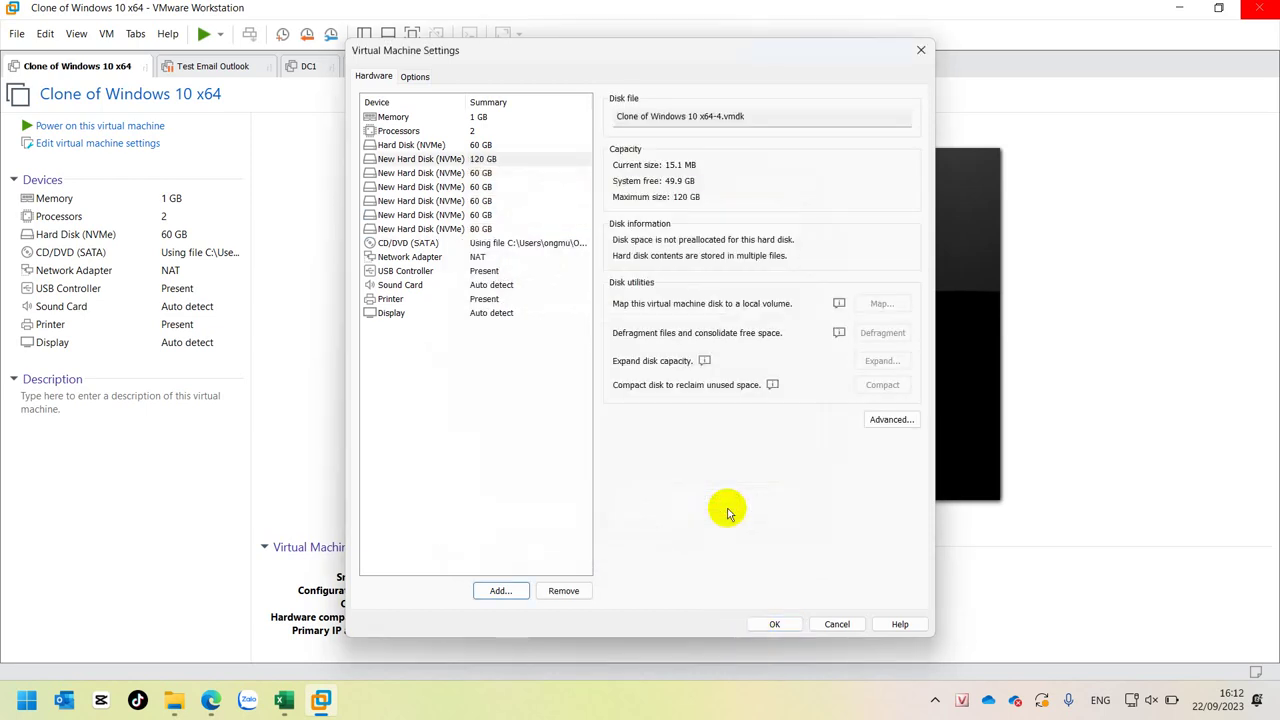
pyautogui.click(774, 624)
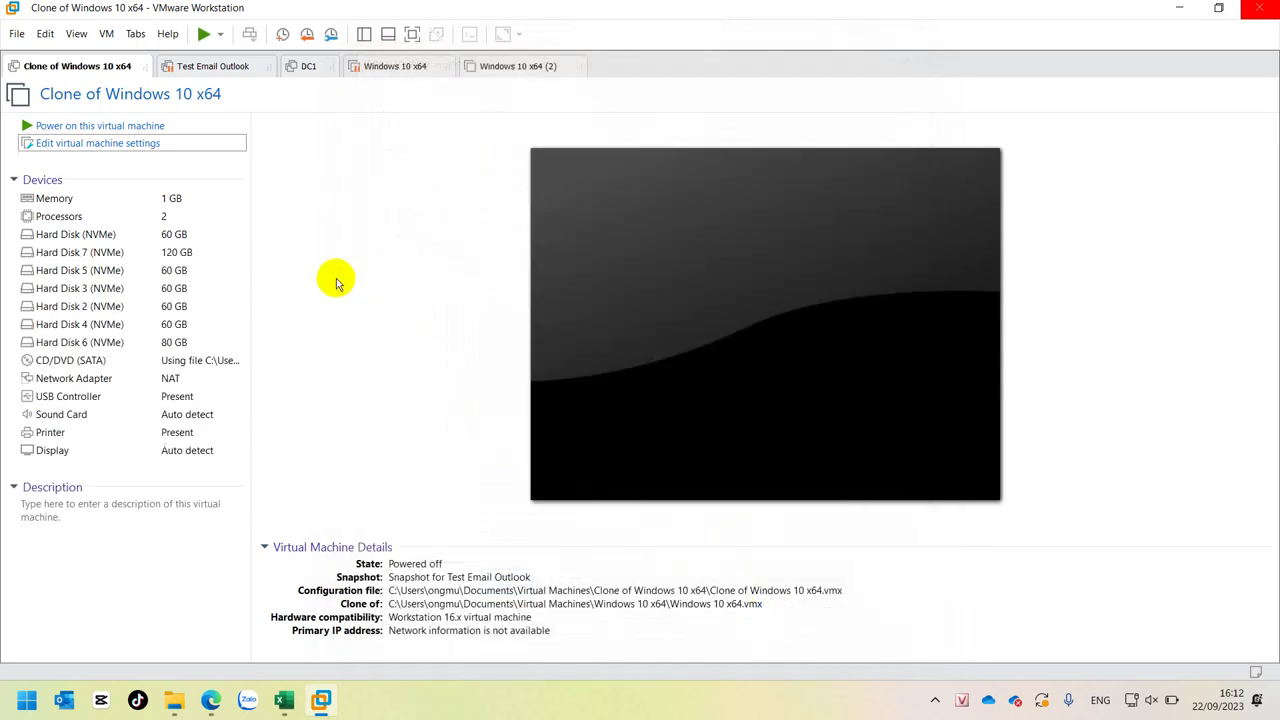
# - Power on the Clone of Windows 10 x64, glancing at DC1 while it boots to Welcome
pyautogui.click(46, 126)
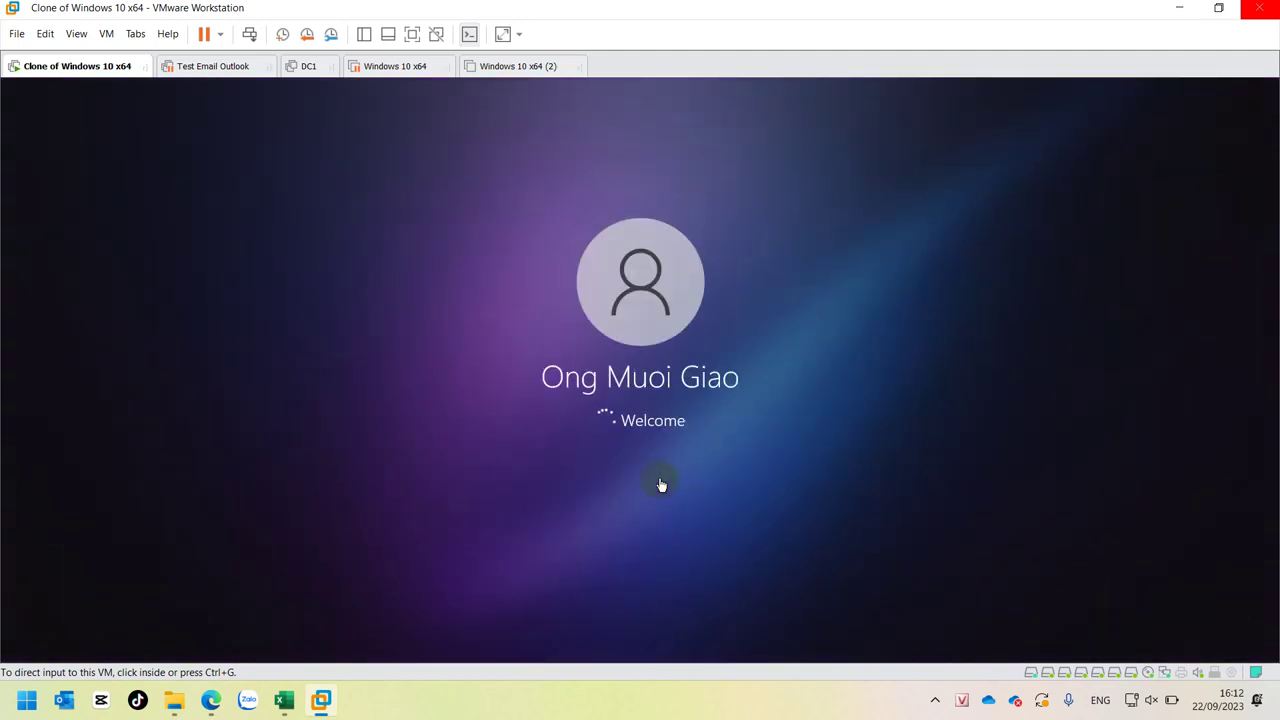
pyautogui.click(310, 68)
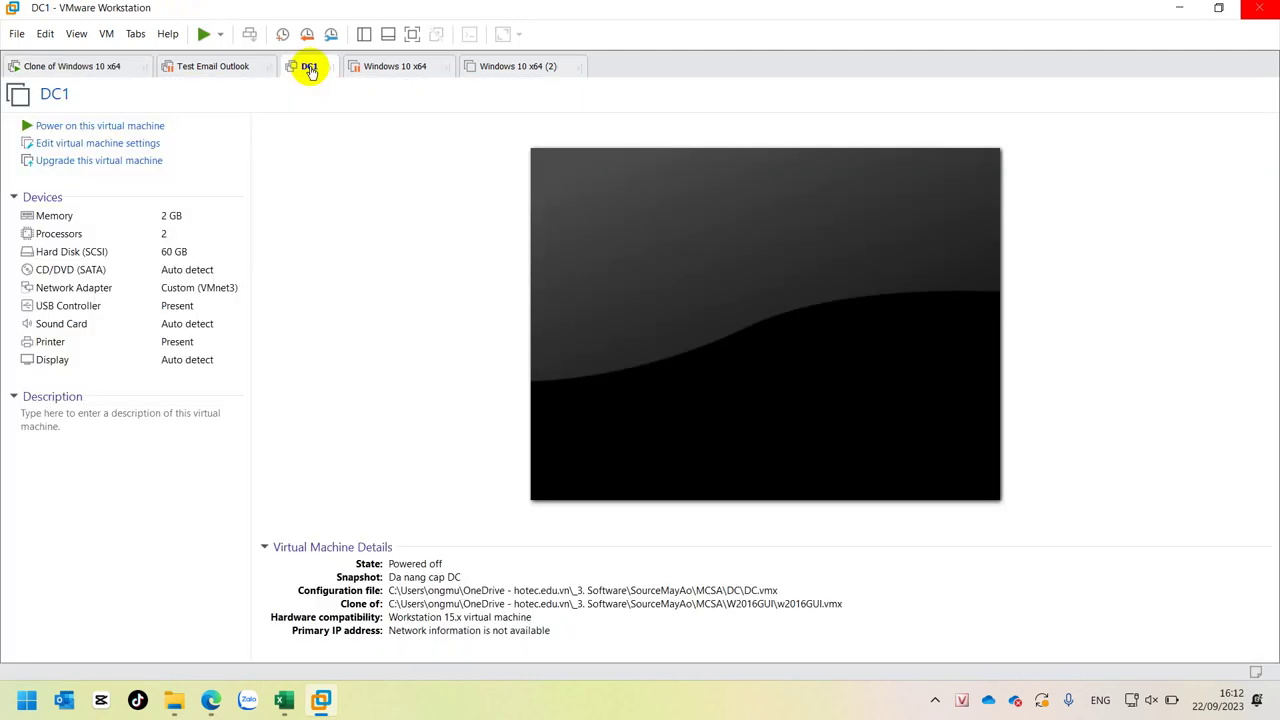
pyautogui.click(86, 68)
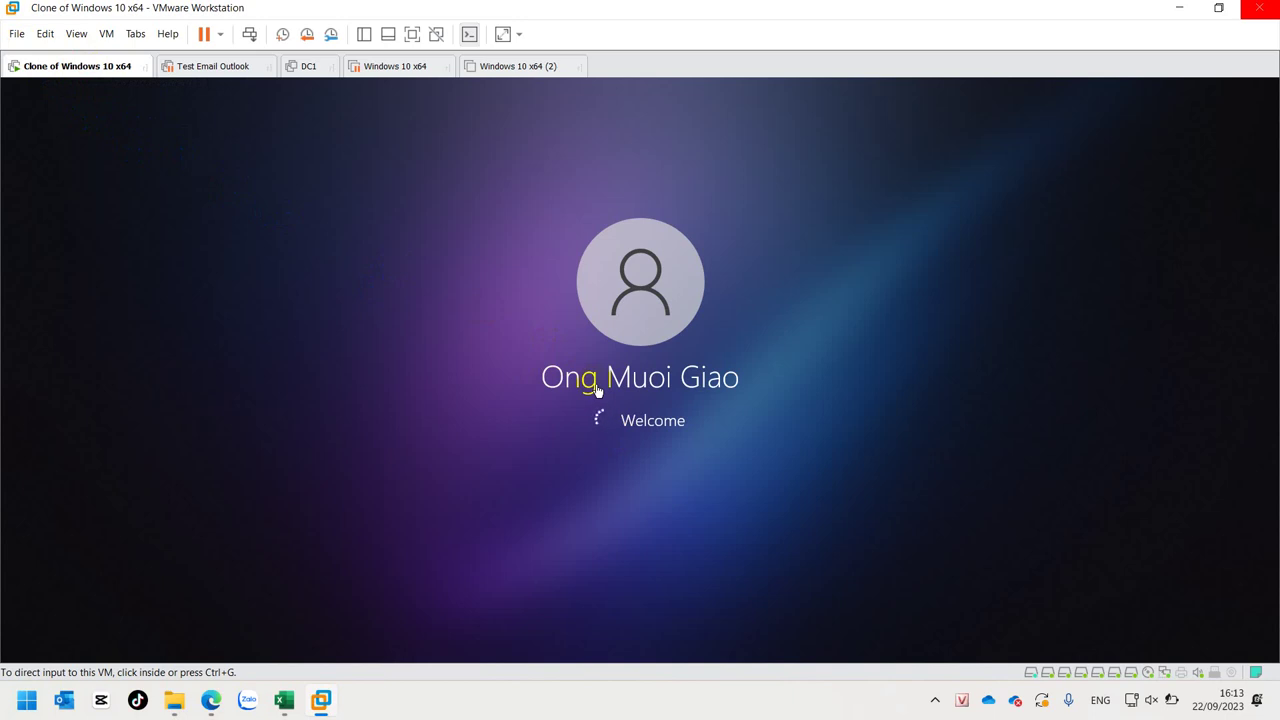
# - Select the DC1 tab and open Edit virtual machine settings
pyautogui.click(300, 66)
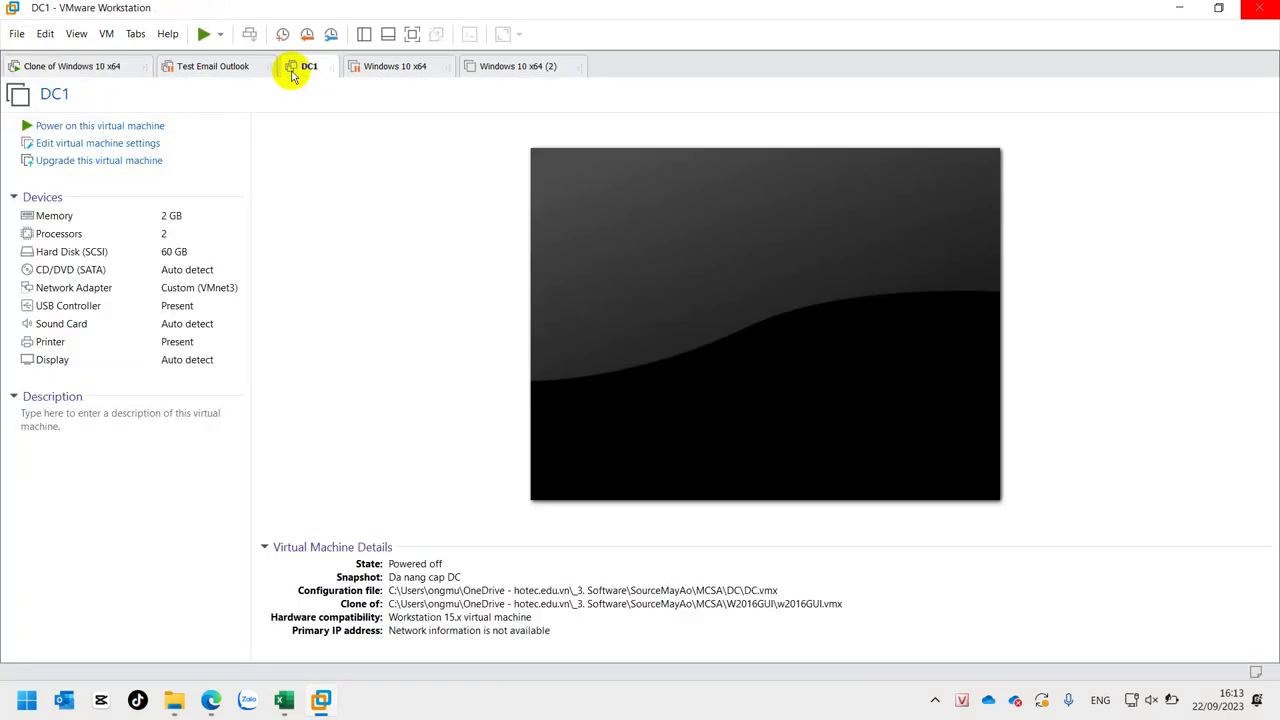
pyautogui.click(67, 143)
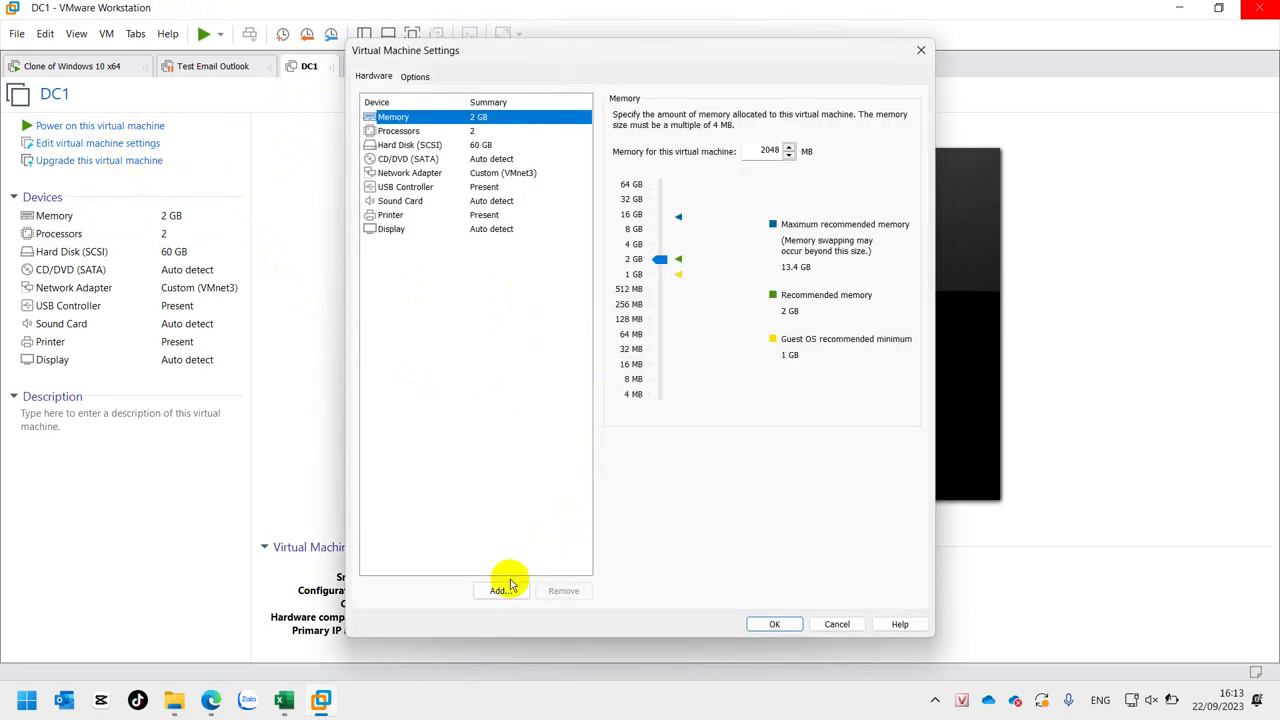
# - Add two new 60 GB NVMe hard disks to DC1 with default settings
pyautogui.click(500, 591)
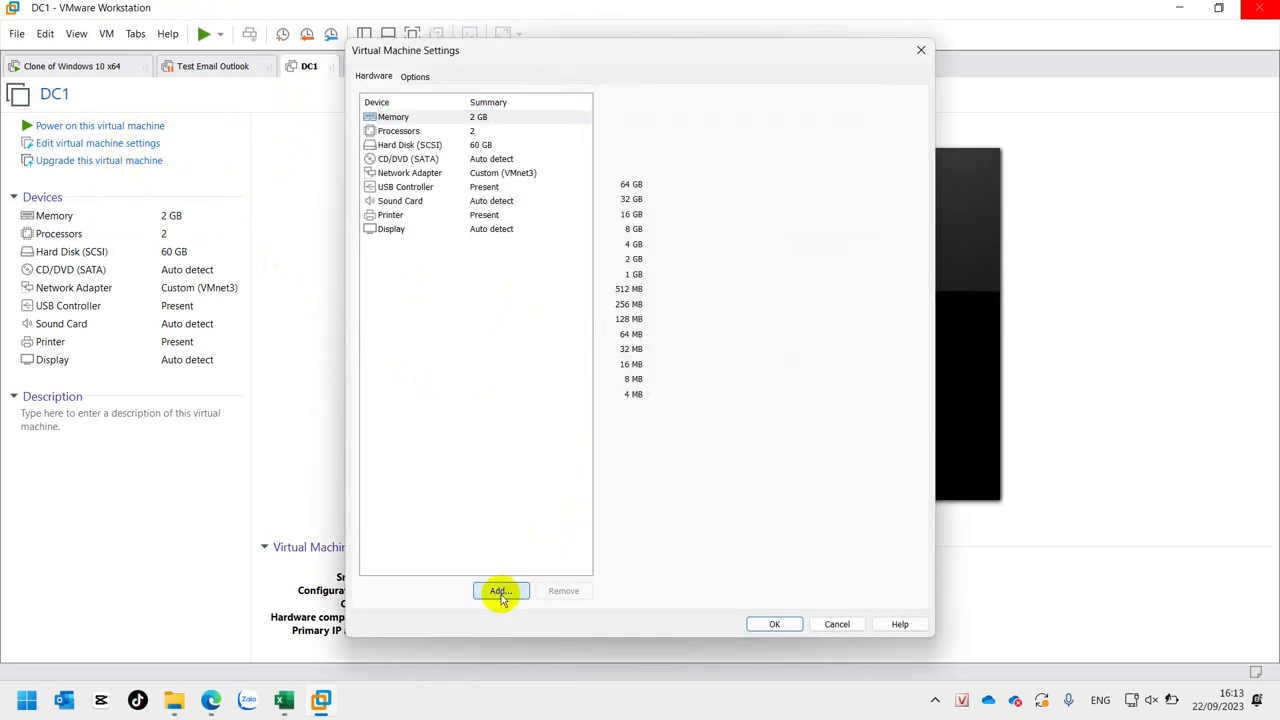
pyautogui.click(728, 508)
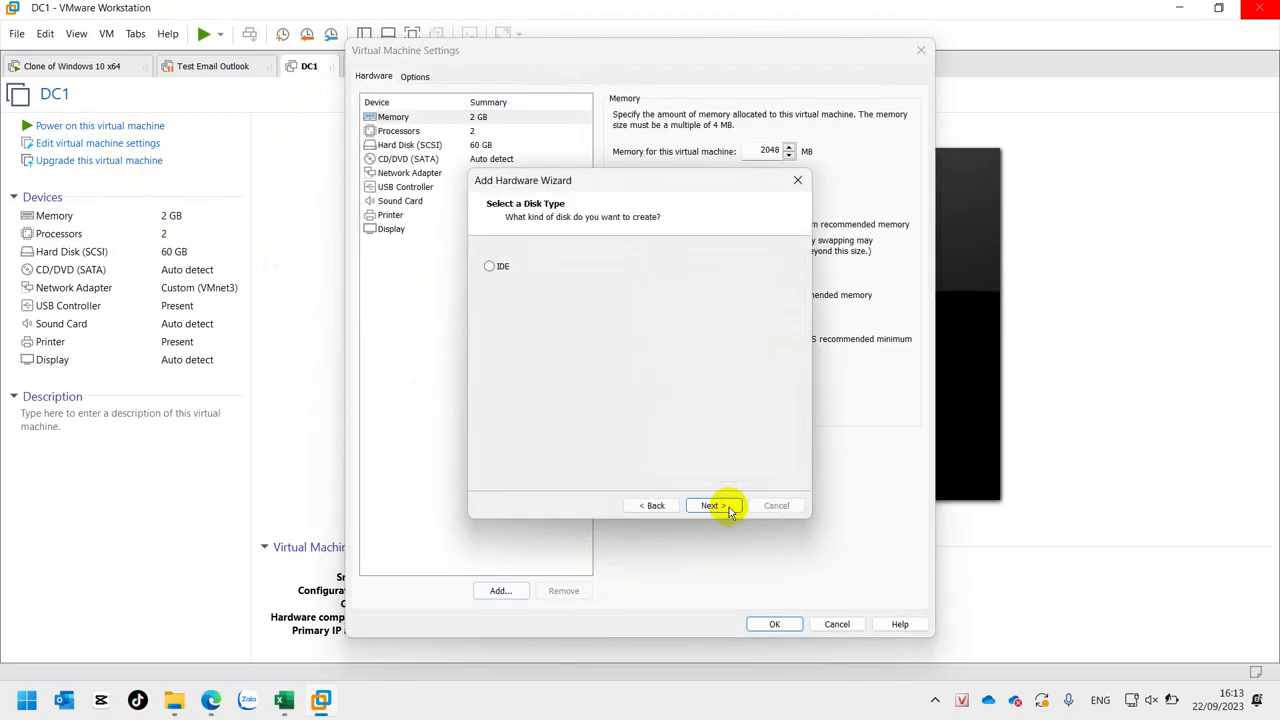
pyautogui.click(728, 508)
pyautogui.click(728, 508)
pyautogui.click(728, 508)
pyautogui.click(728, 508)
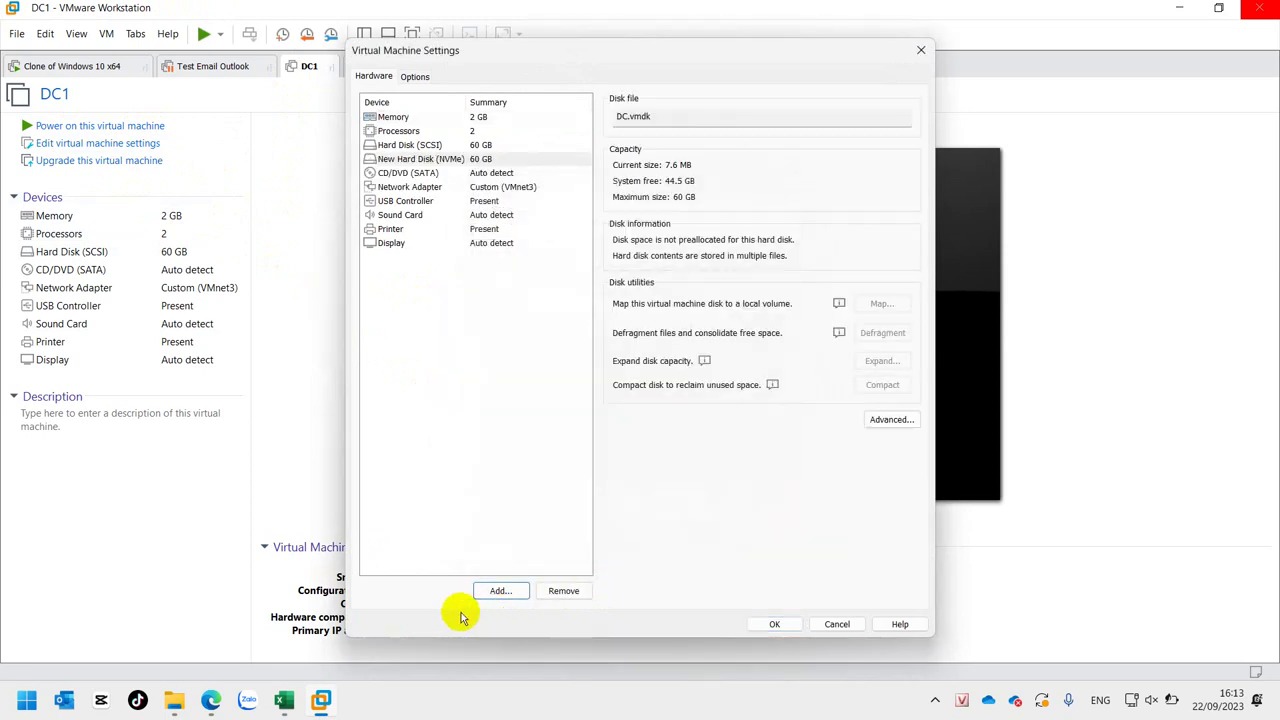
pyautogui.click(497, 592)
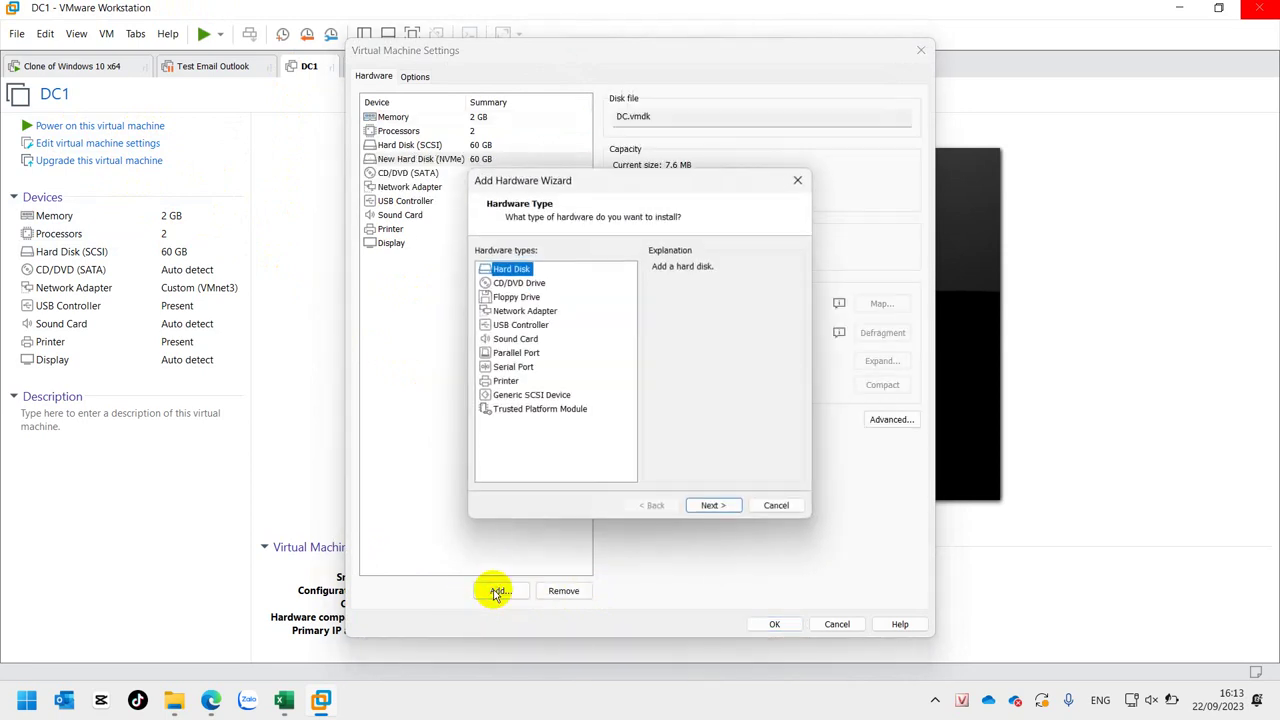
pyautogui.click(724, 506)
pyautogui.click(724, 506)
pyautogui.click(724, 506)
pyautogui.click(724, 506)
pyautogui.click(724, 506)
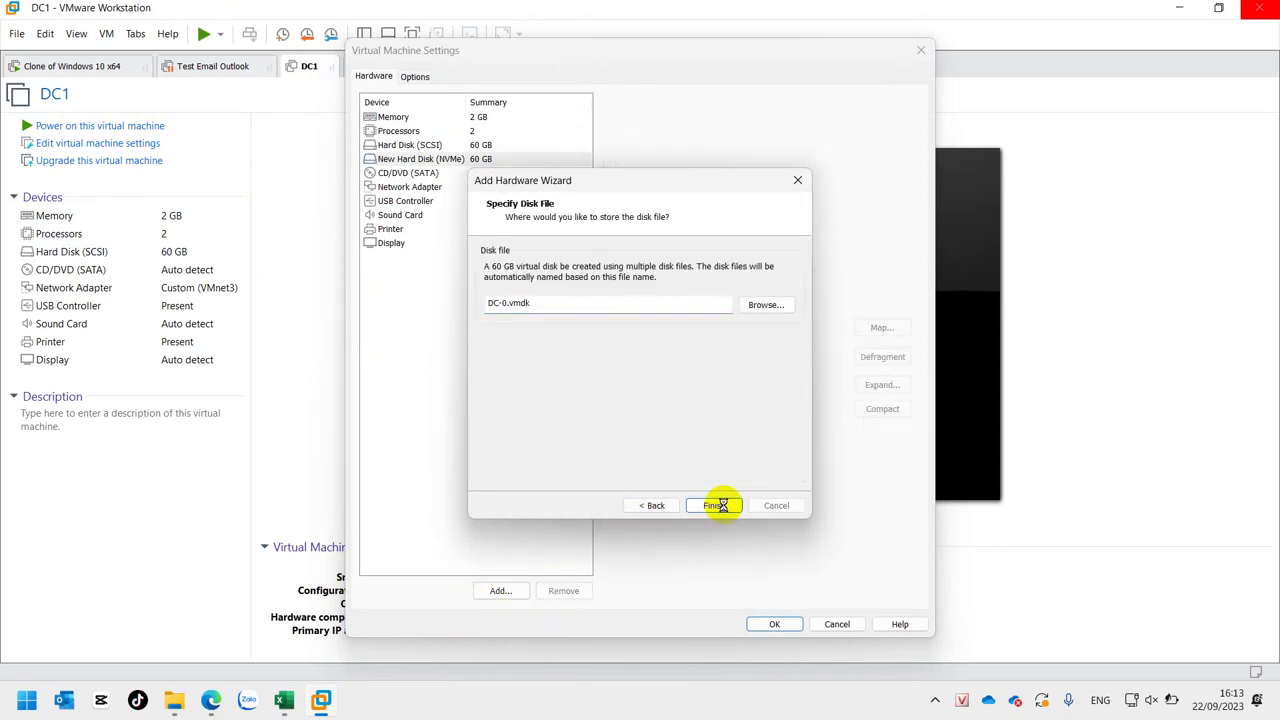
# - Add a third new 60 GB NVMe hard disk to DC1
pyautogui.click(500, 590)
pyautogui.click(726, 506)
pyautogui.click(726, 506)
pyautogui.click(727, 506)
pyautogui.click(724, 506)
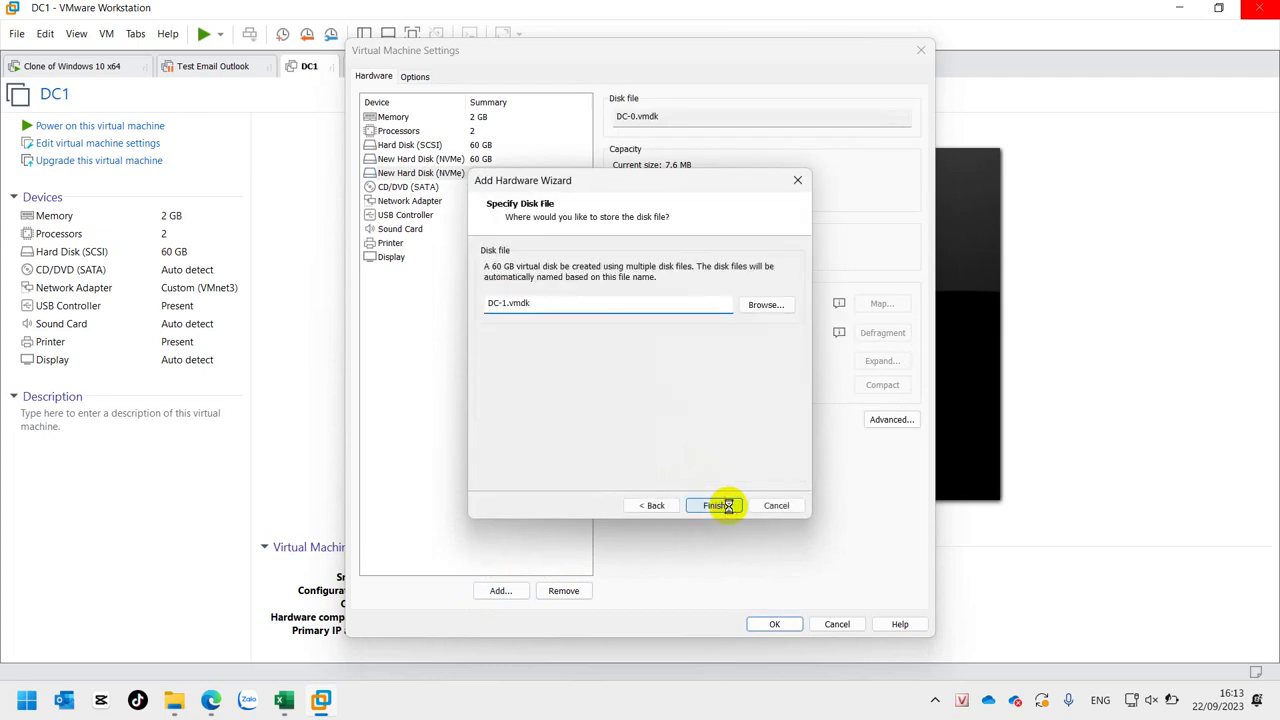
pyautogui.click(706, 510)
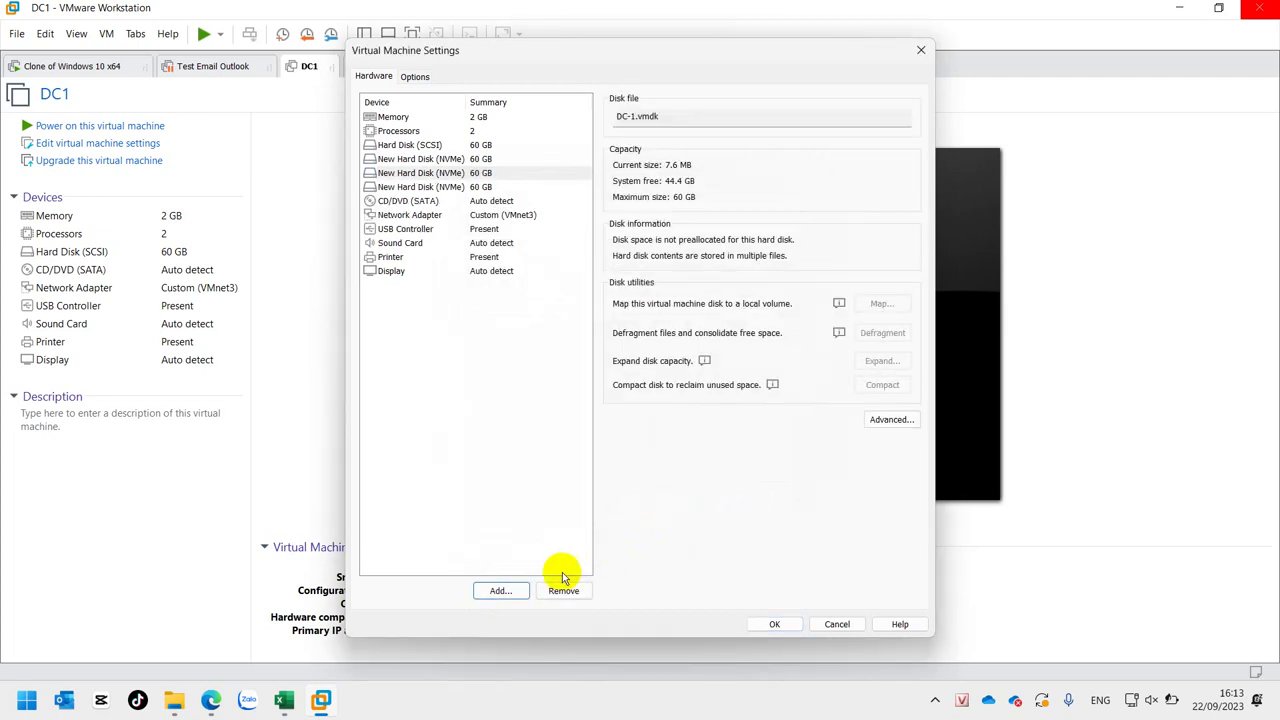
# - Add an 80 GB NVMe hard disk to DC1
pyautogui.click(499, 591)
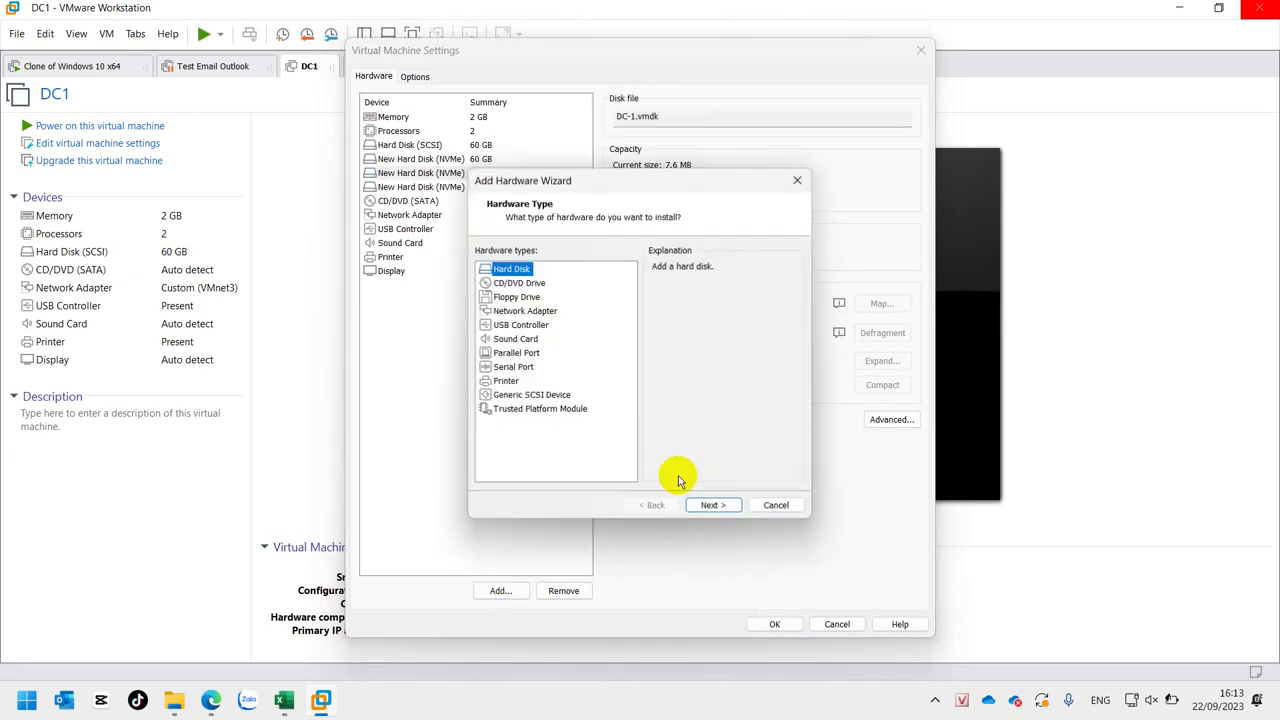
pyautogui.click(710, 506)
pyautogui.click(710, 506)
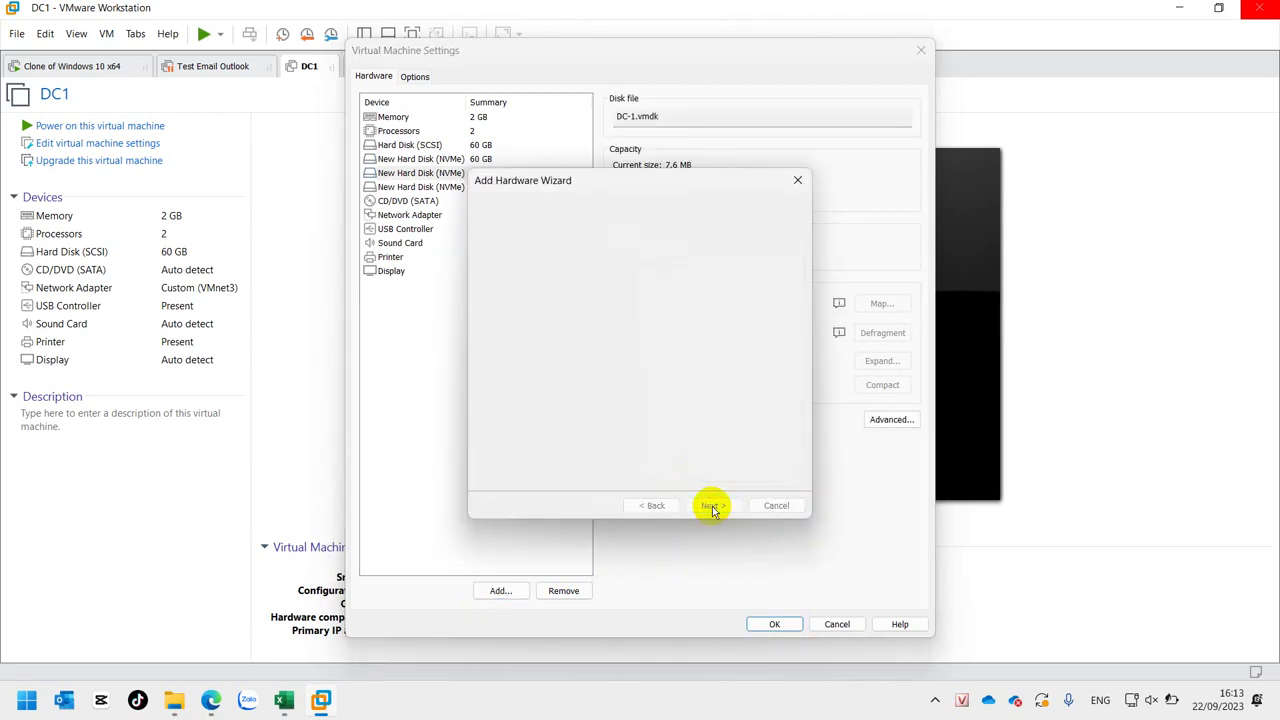
pyautogui.click(711, 507)
pyautogui.write('80')
pyautogui.click(710, 506)
pyautogui.click(712, 507)
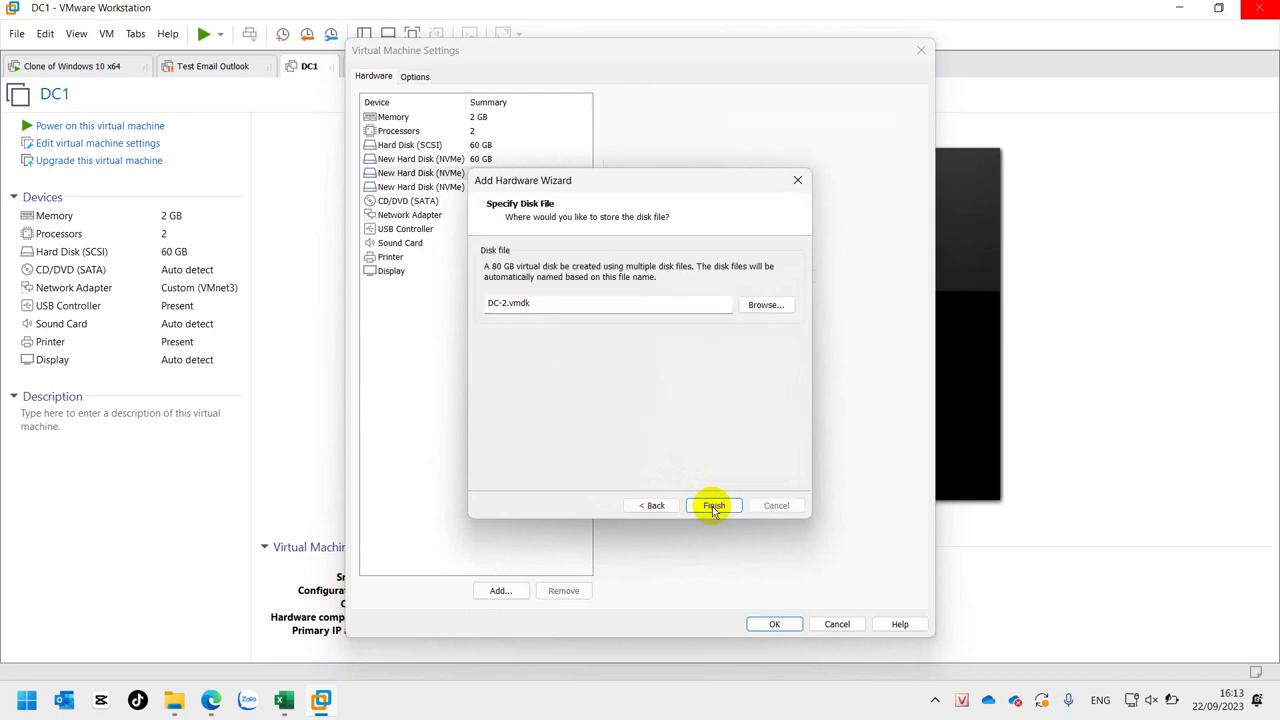
# - Add a 120 GB NVMe hard disk to DC1 and save the settings
pyautogui.click(500, 590)
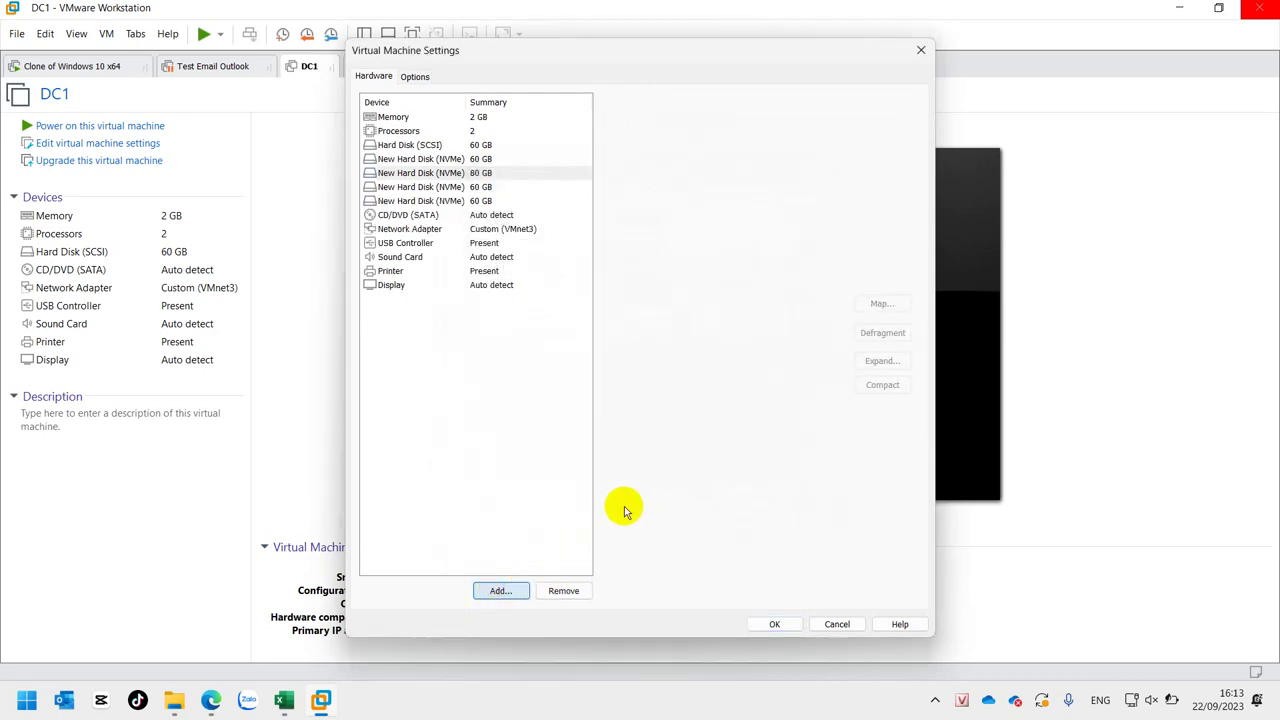
pyautogui.click(705, 507)
pyautogui.click(722, 508)
pyautogui.click(724, 508)
pyautogui.write('120')
pyautogui.click(713, 505)
pyautogui.click(712, 507)
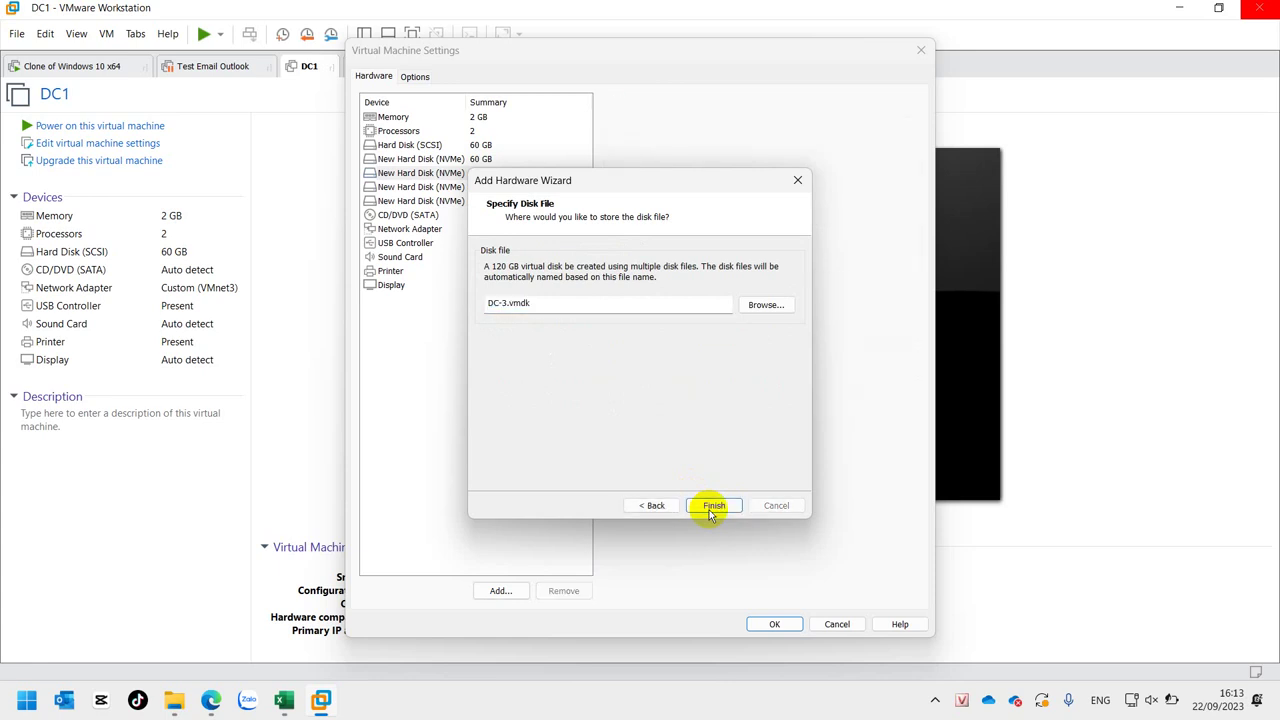
pyautogui.click(774, 624)
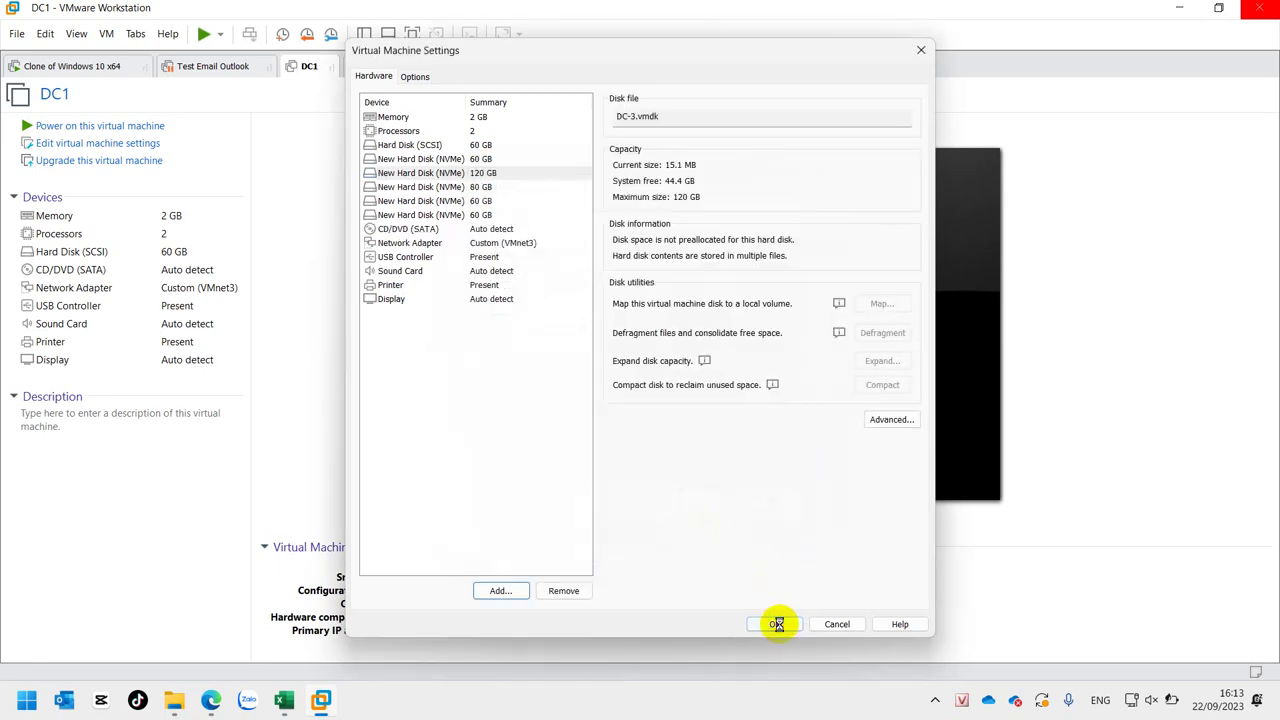
# - Shut down the Clone of Windows 10 x64 guest Windows, then power on DC1
pyautogui.click(97, 70)
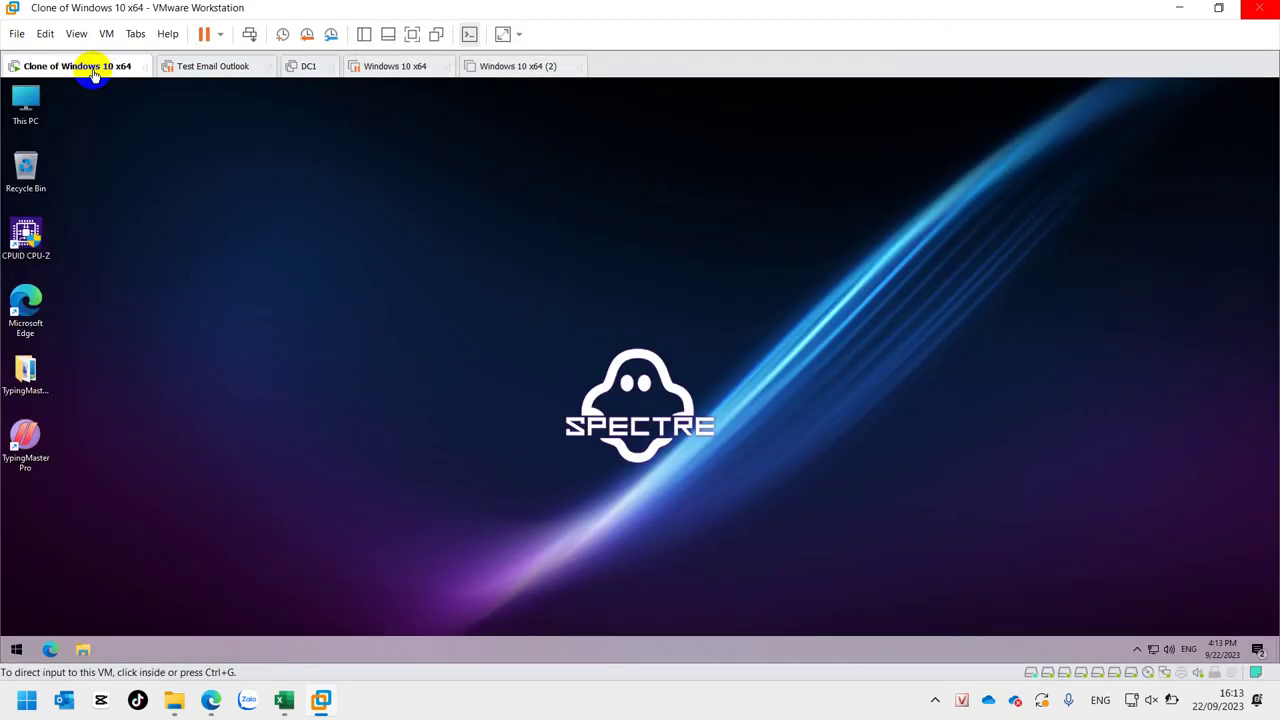
pyautogui.click(17, 650)
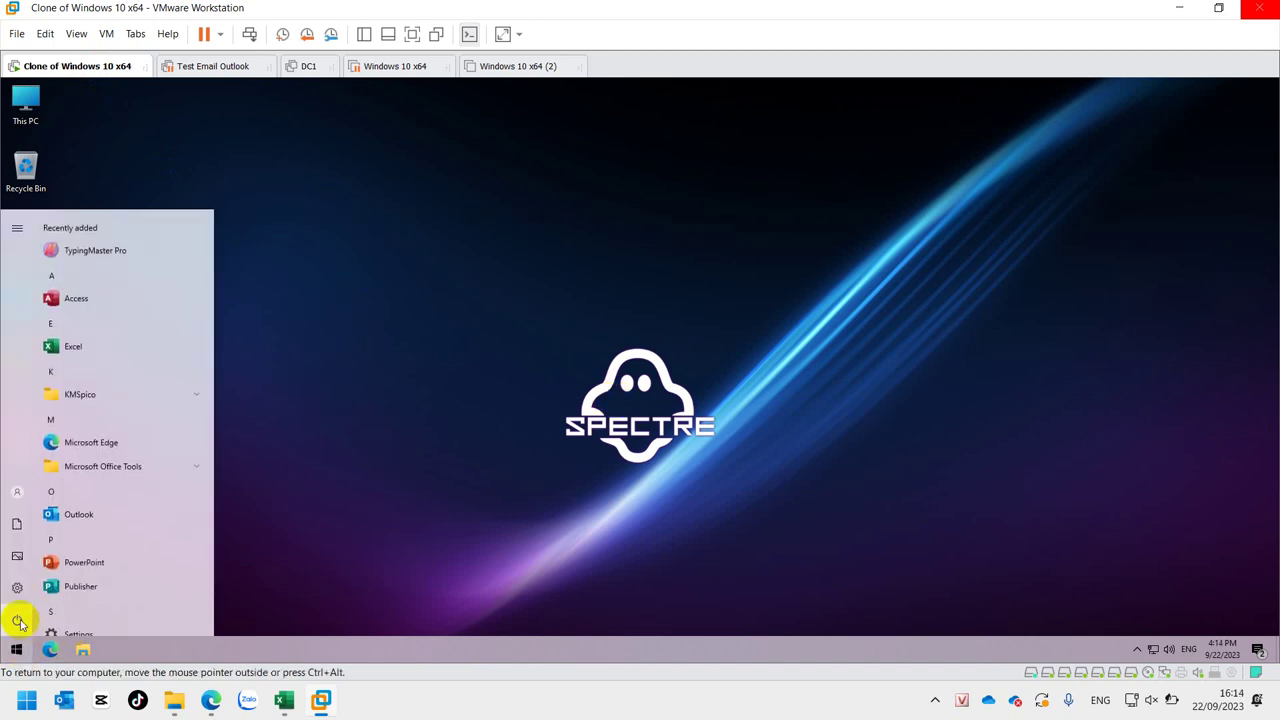
pyautogui.click(19, 622)
pyautogui.click(36, 570)
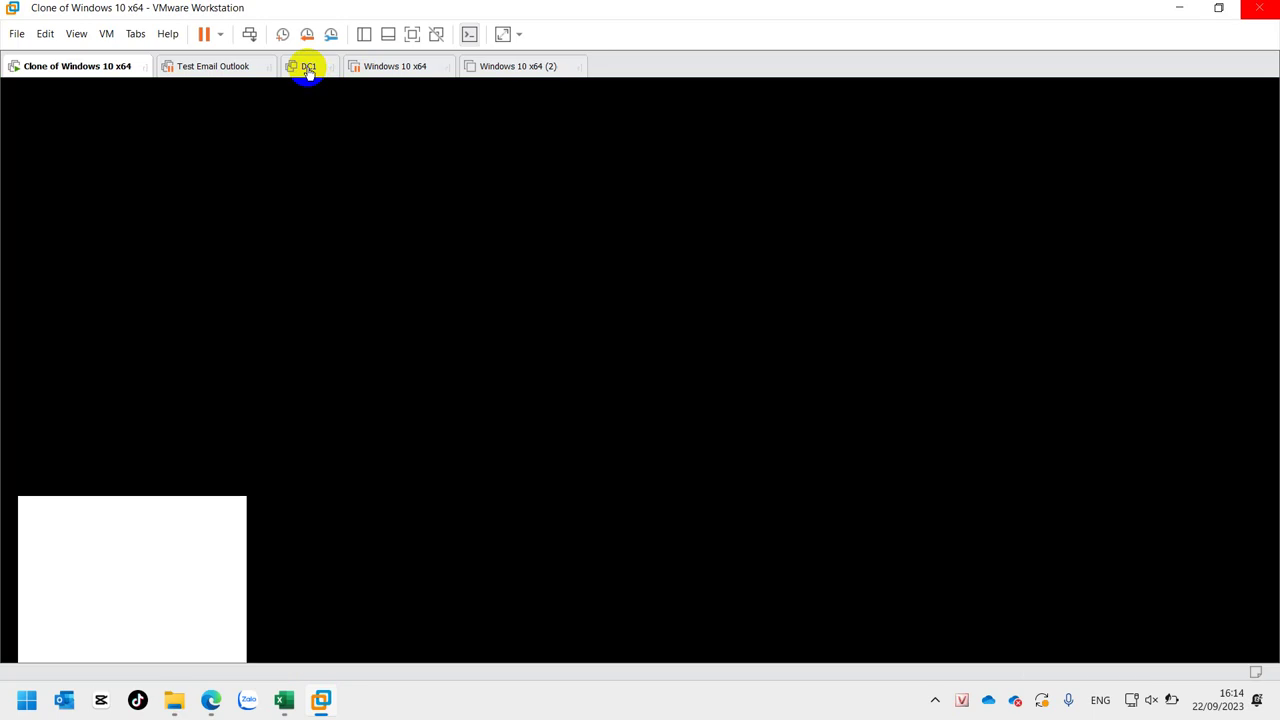
pyautogui.click(307, 66)
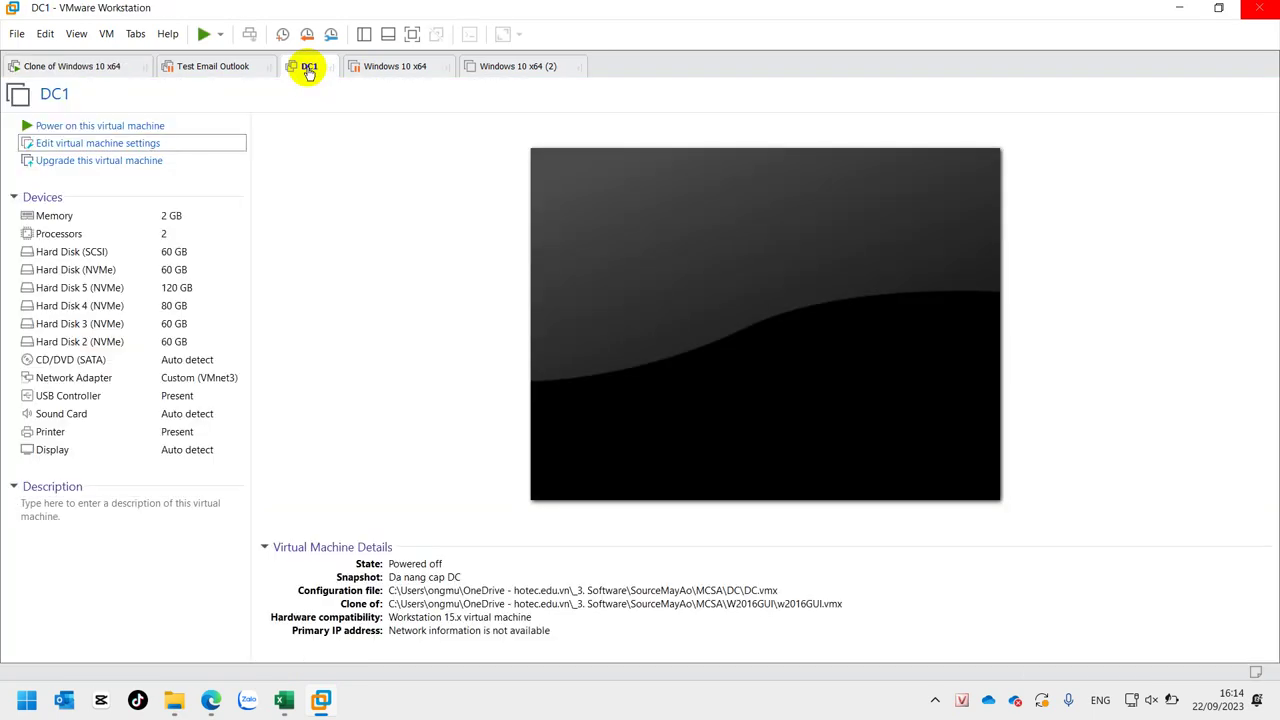
pyautogui.click(65, 130)
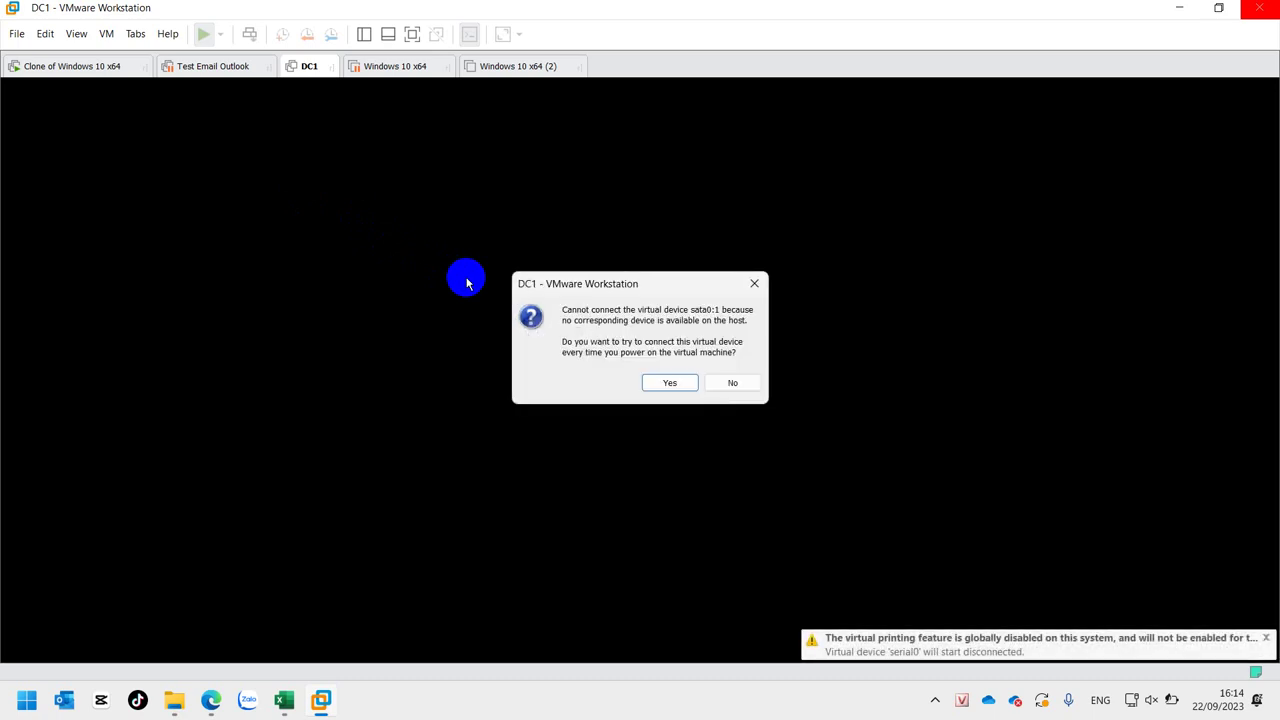
# - Focus the DC1 virtual machine console at its lock screen so it captures keyboard and mouse input
pyautogui.click(664, 384)
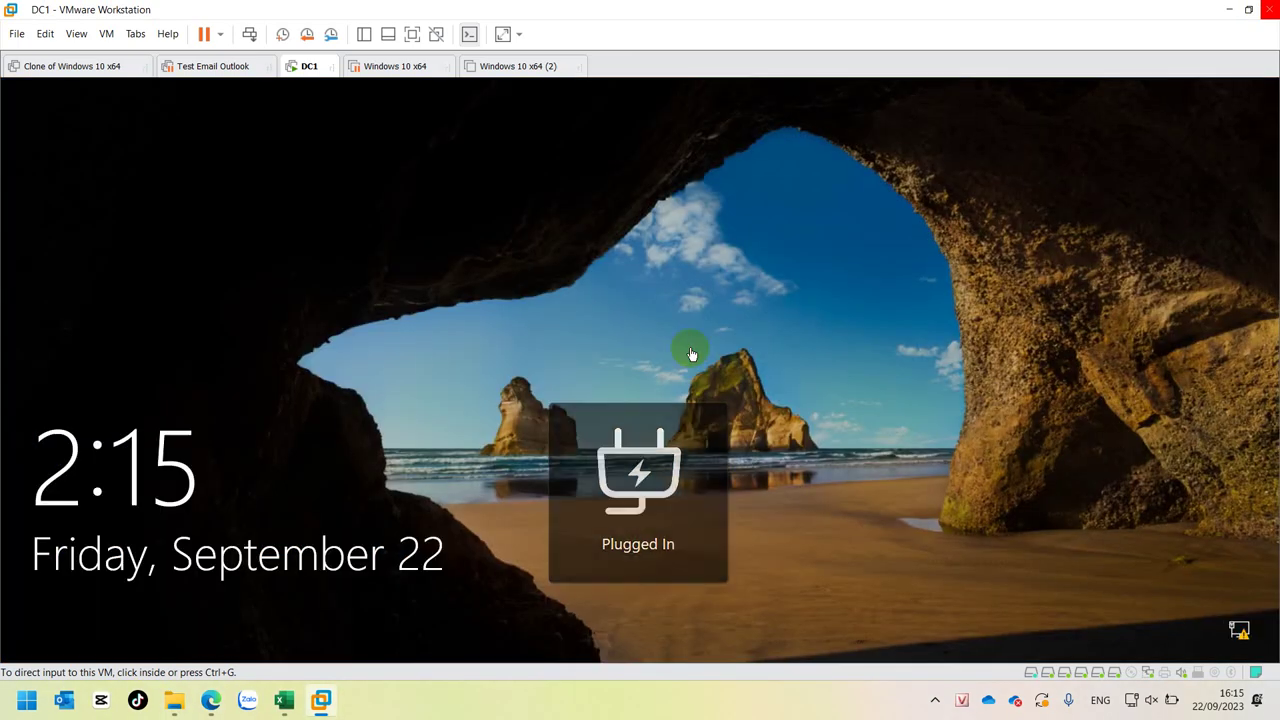
# - Sign in to DC1 as the domain Administrator, re-entering the password after the first attempt is rejected
pyautogui.click(766, 306)
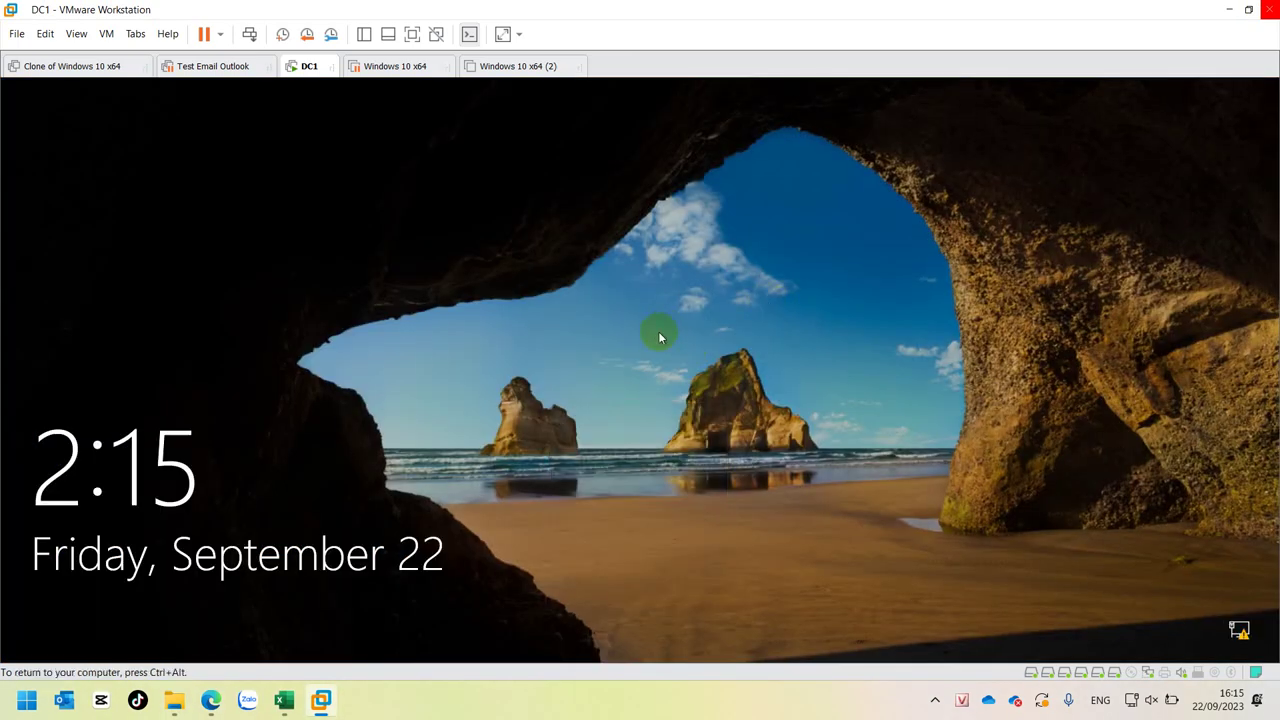
pyautogui.click(676, 447)
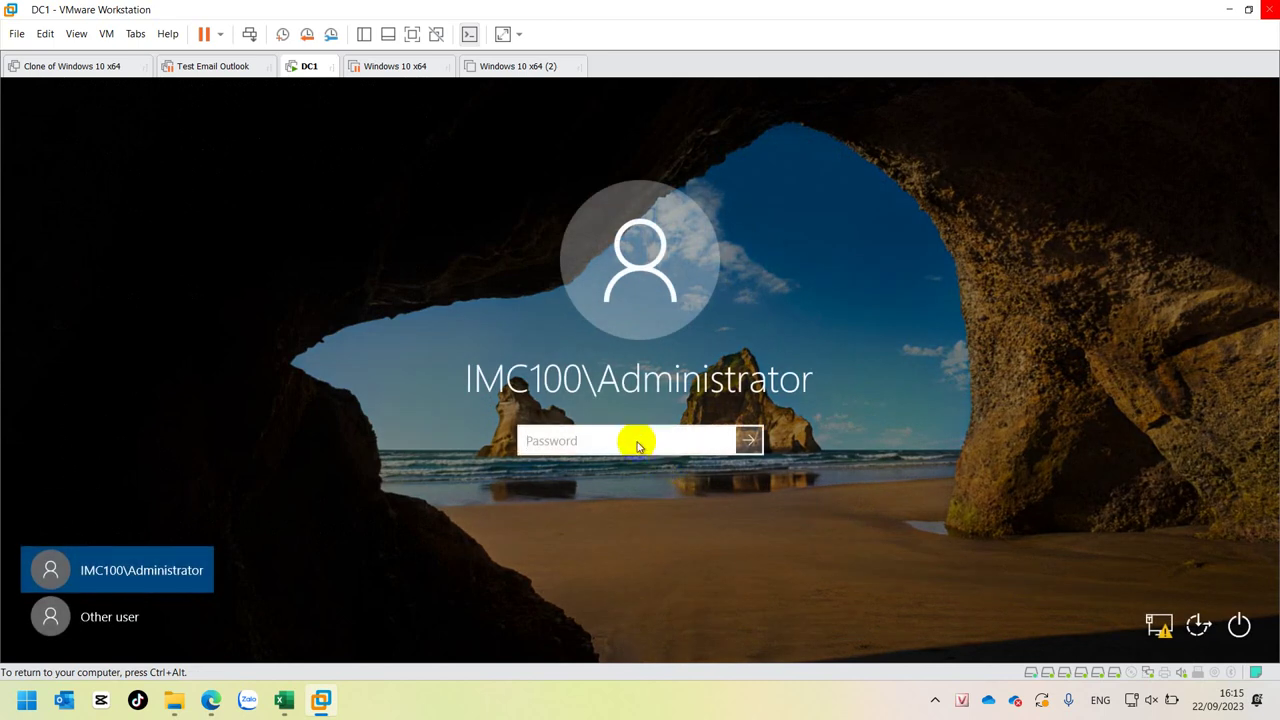
pyautogui.write('Pa$')
pyautogui.press('Return')
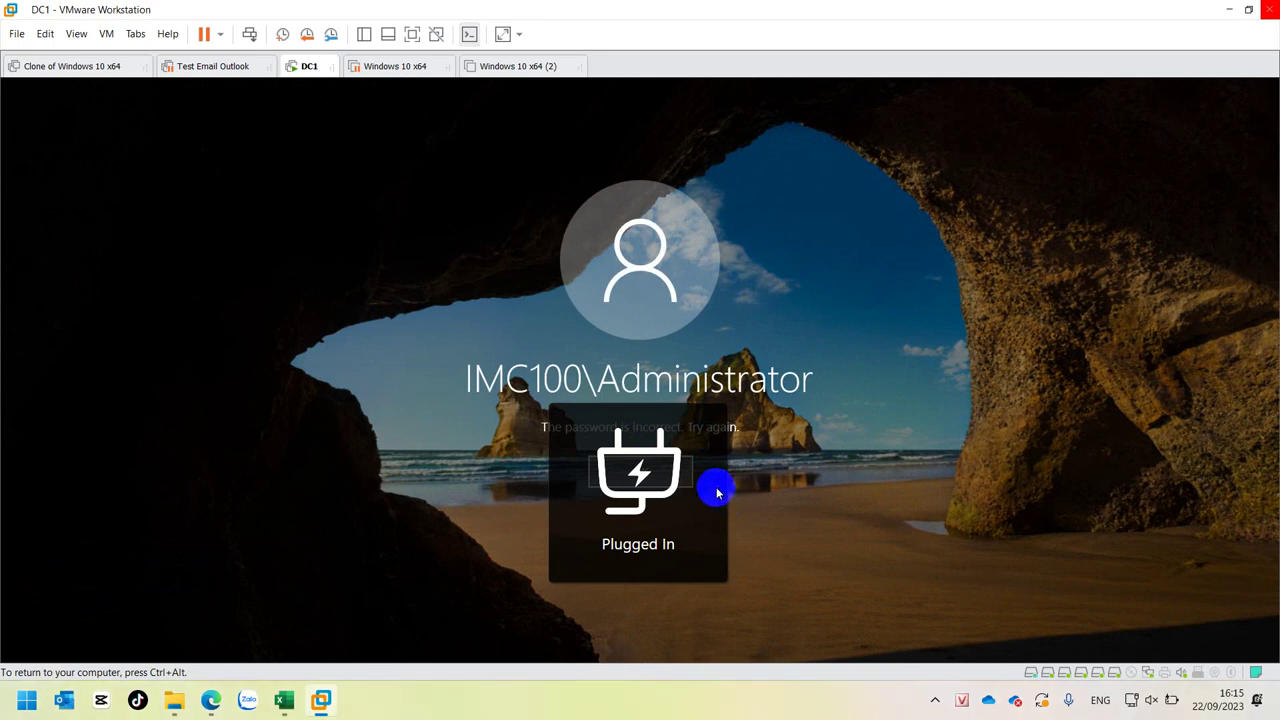
pyautogui.click(624, 477)
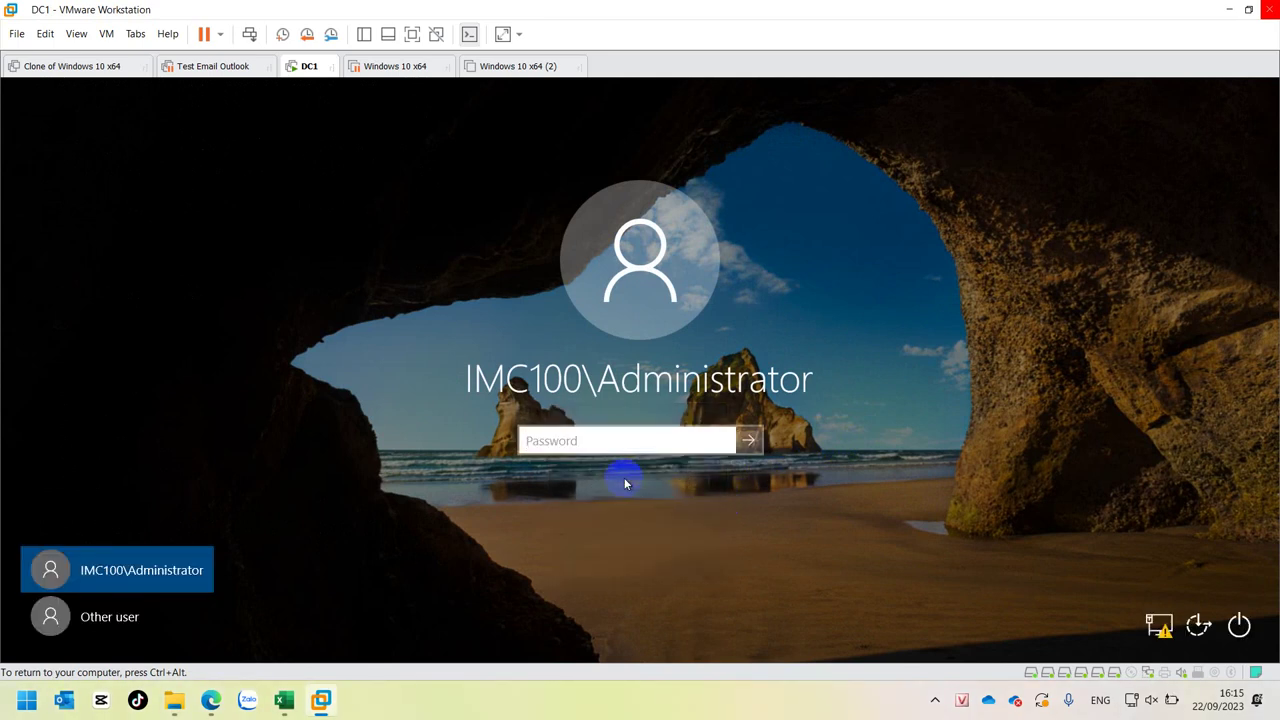
pyautogui.write('********')
pyautogui.press('Return')
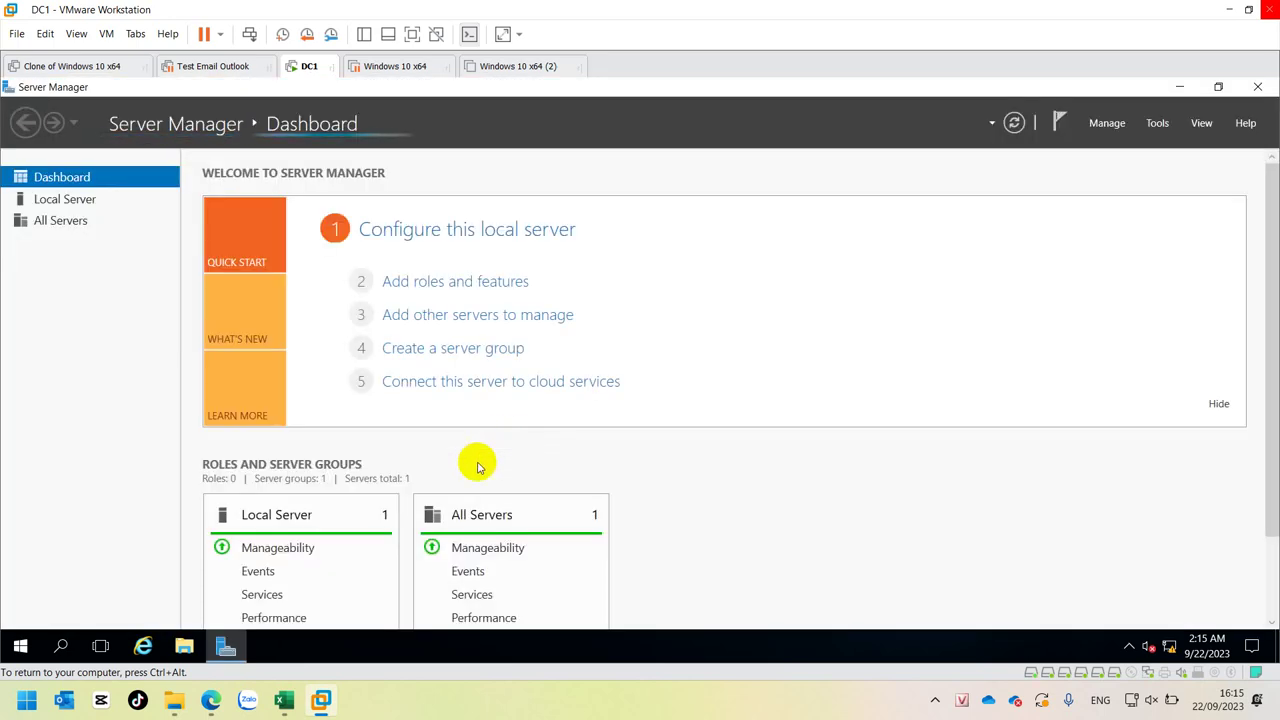
# - Open File Explorer, choose Manage on This PC, and open Server Manager's Tools menu
pyautogui.click(187, 650)
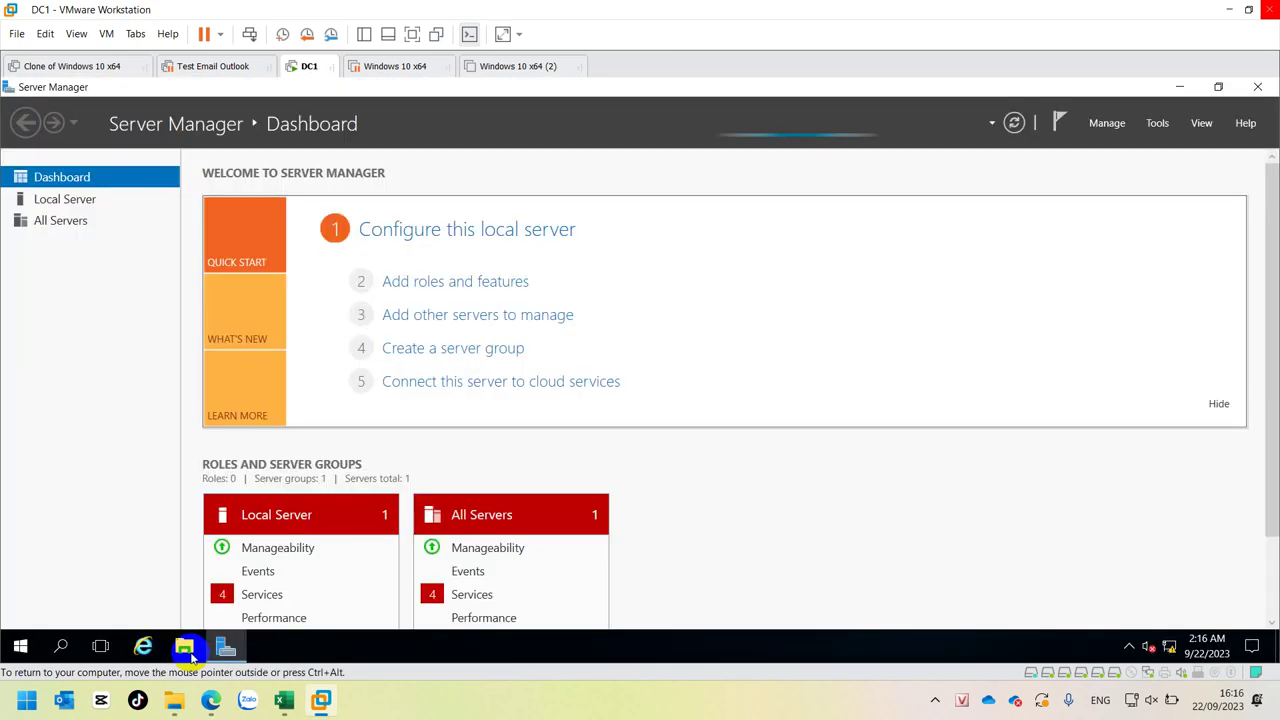
pyautogui.click(190, 655)
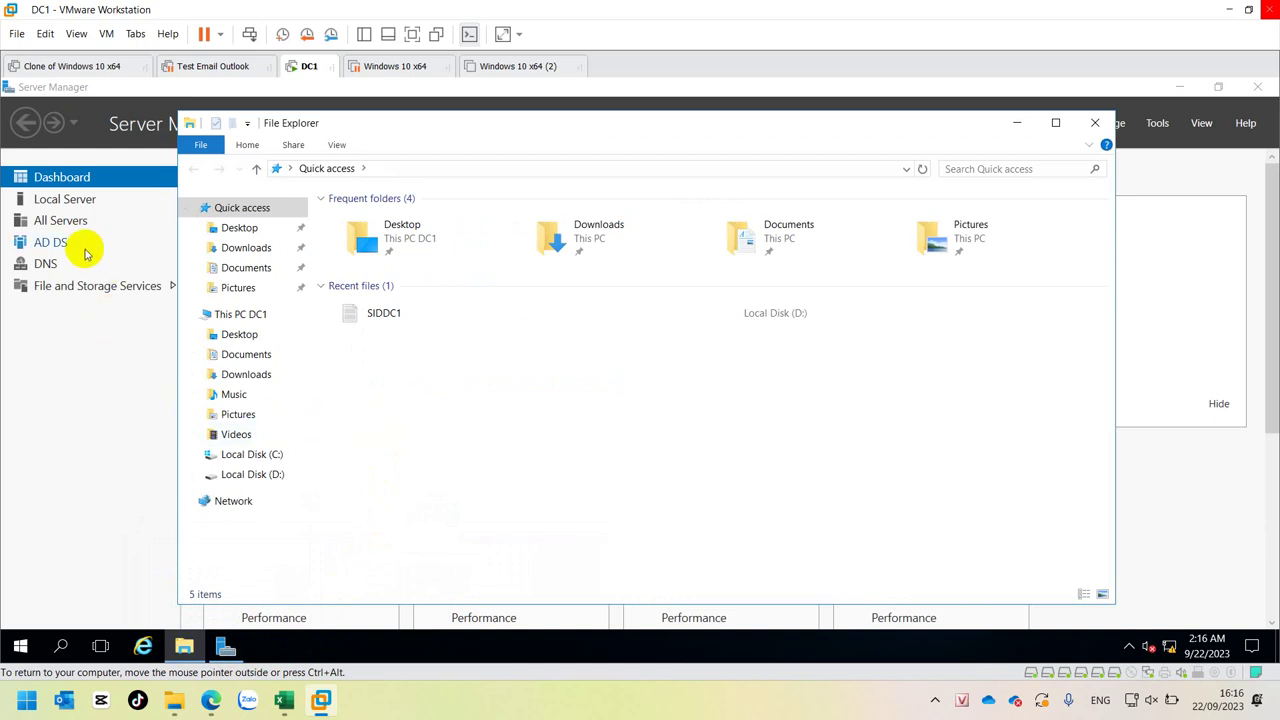
pyautogui.click(247, 314)
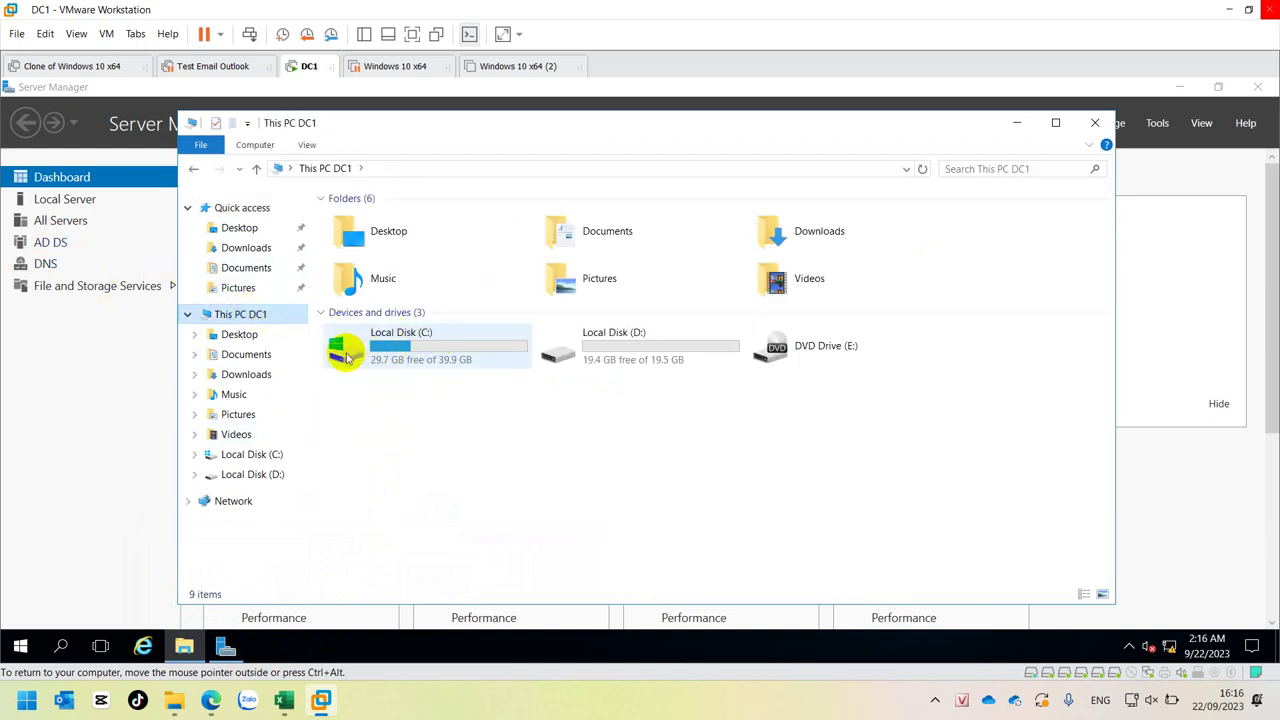
pyautogui.rightClick(240, 314)
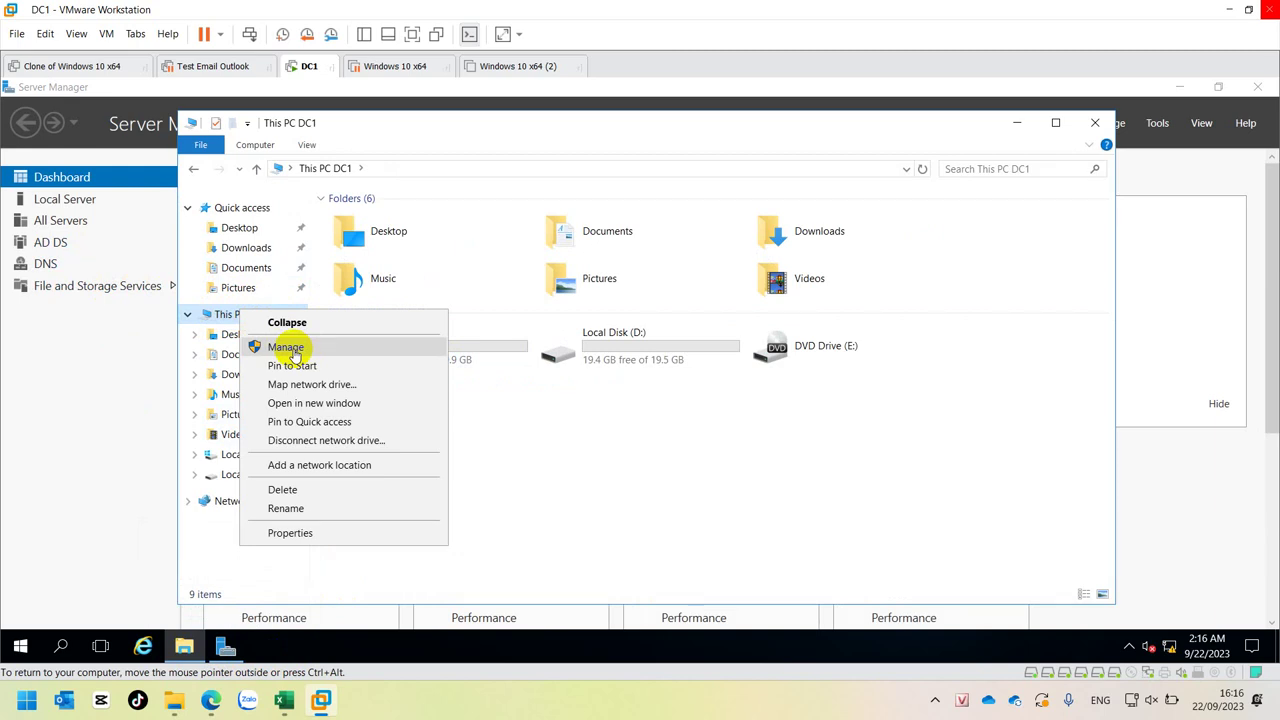
pyautogui.click(1158, 123)
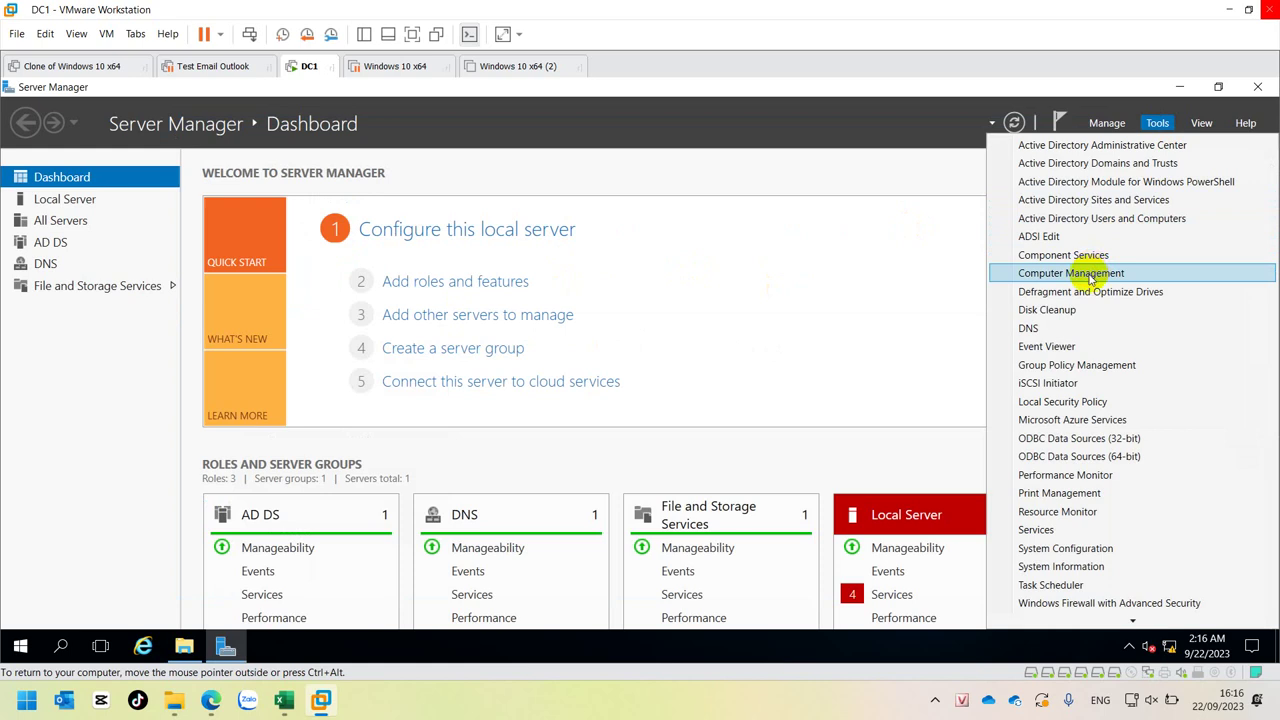
# - Launch Computer Management and select Storage > Disk Management
pyautogui.click(1091, 279)
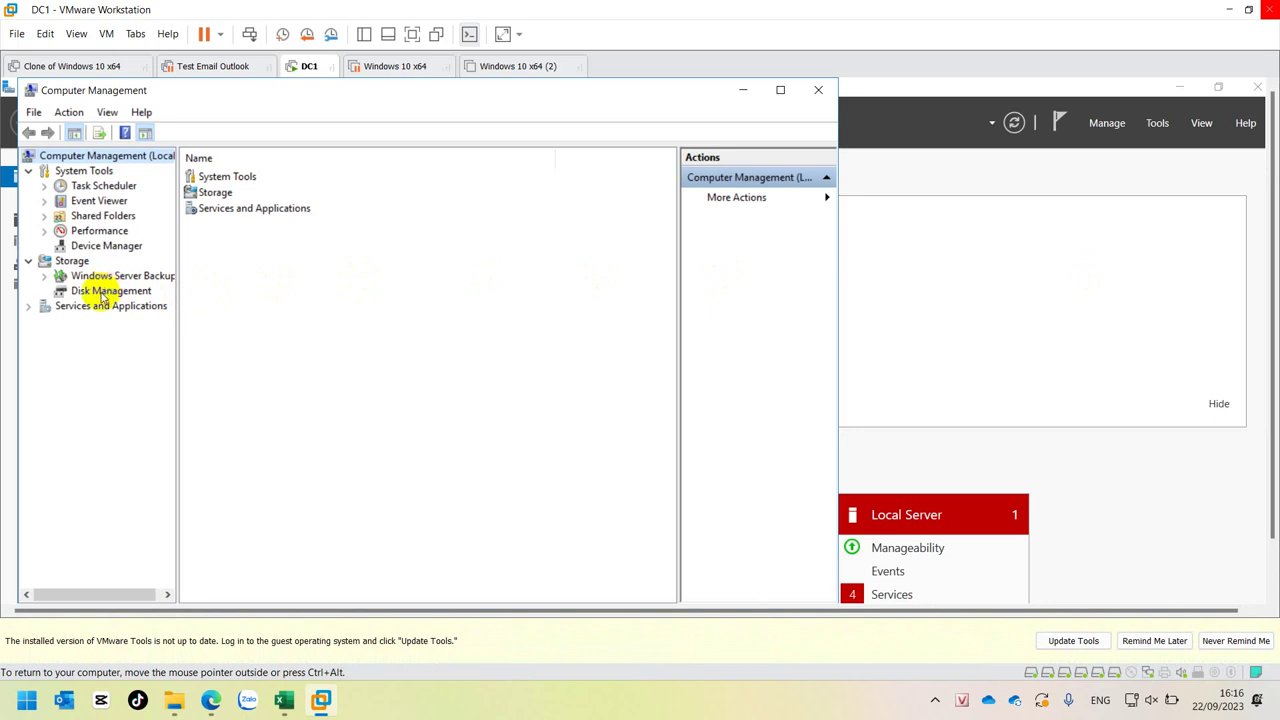
pyautogui.click(92, 291)
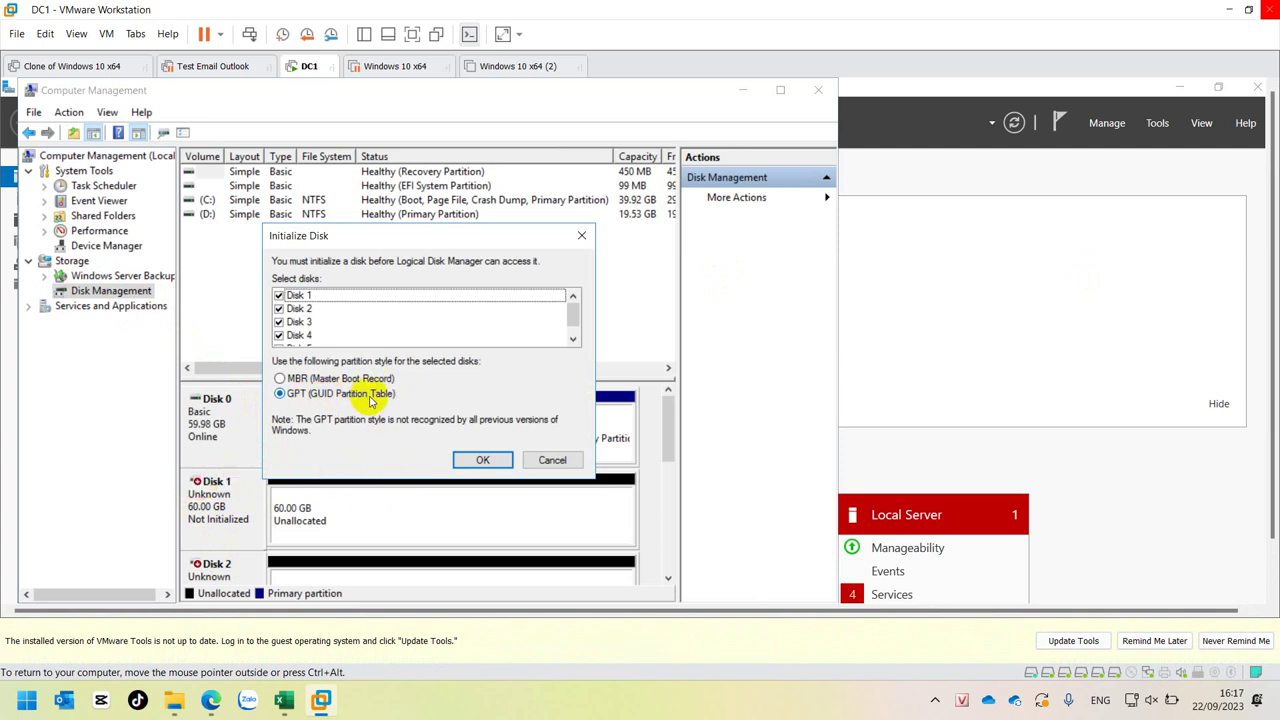
# - Initialize the new disks as GPT, check the C: and D: volumes, and select Disk 1's unallocated space
pyautogui.click(480, 461)
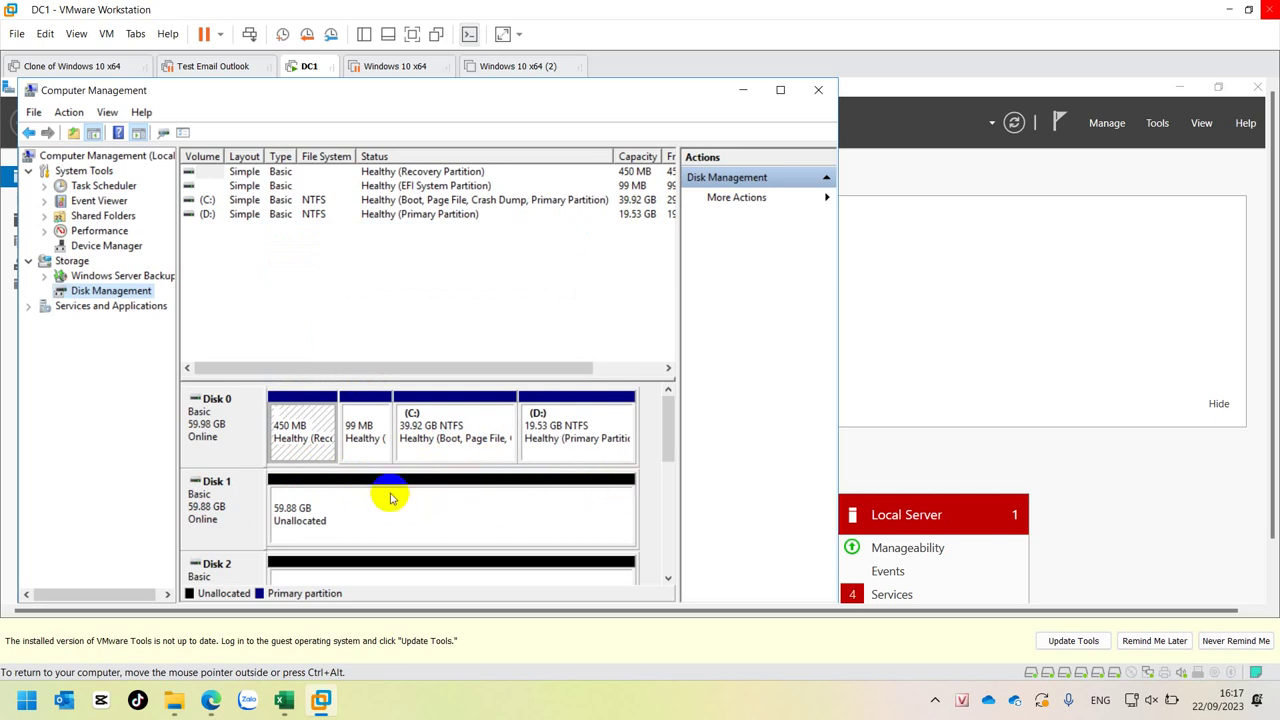
pyautogui.click(206, 201)
pyautogui.click(205, 215)
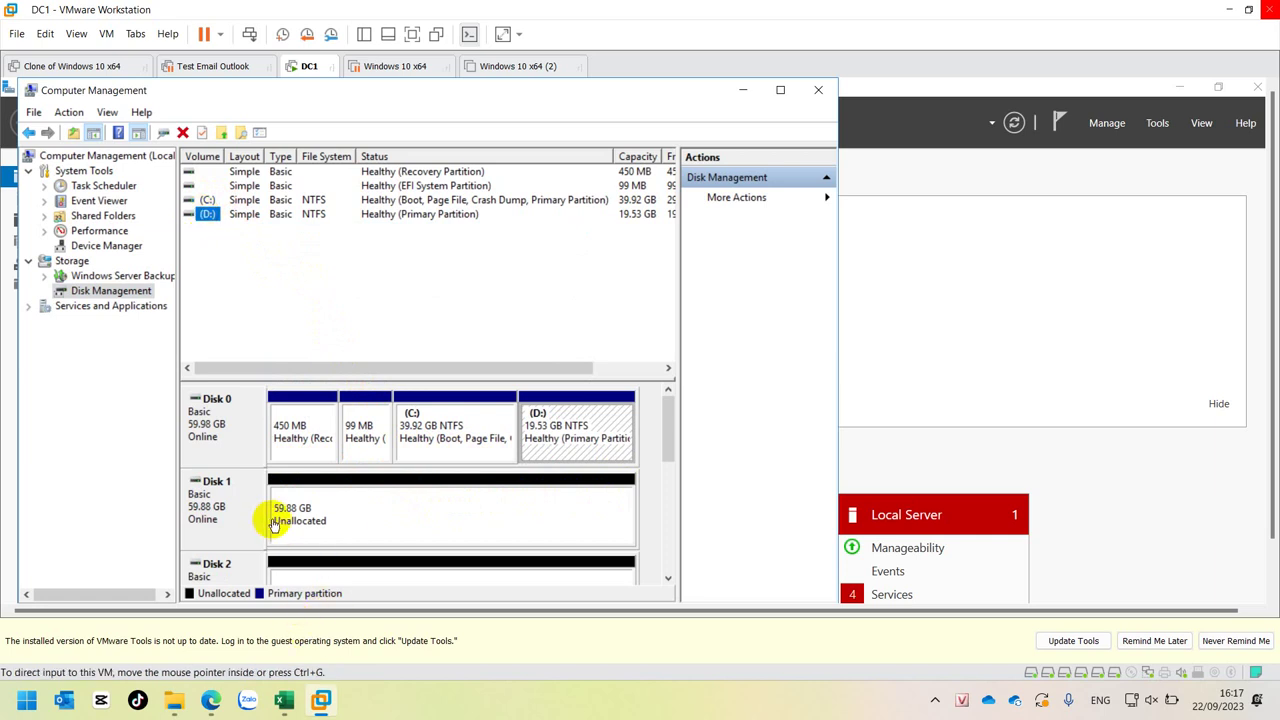
pyautogui.moveTo(671, 414)
pyautogui.mouseDown()
pyautogui.moveTo(666, 531)
pyautogui.moveTo(677, 400)
pyautogui.mouseUp()
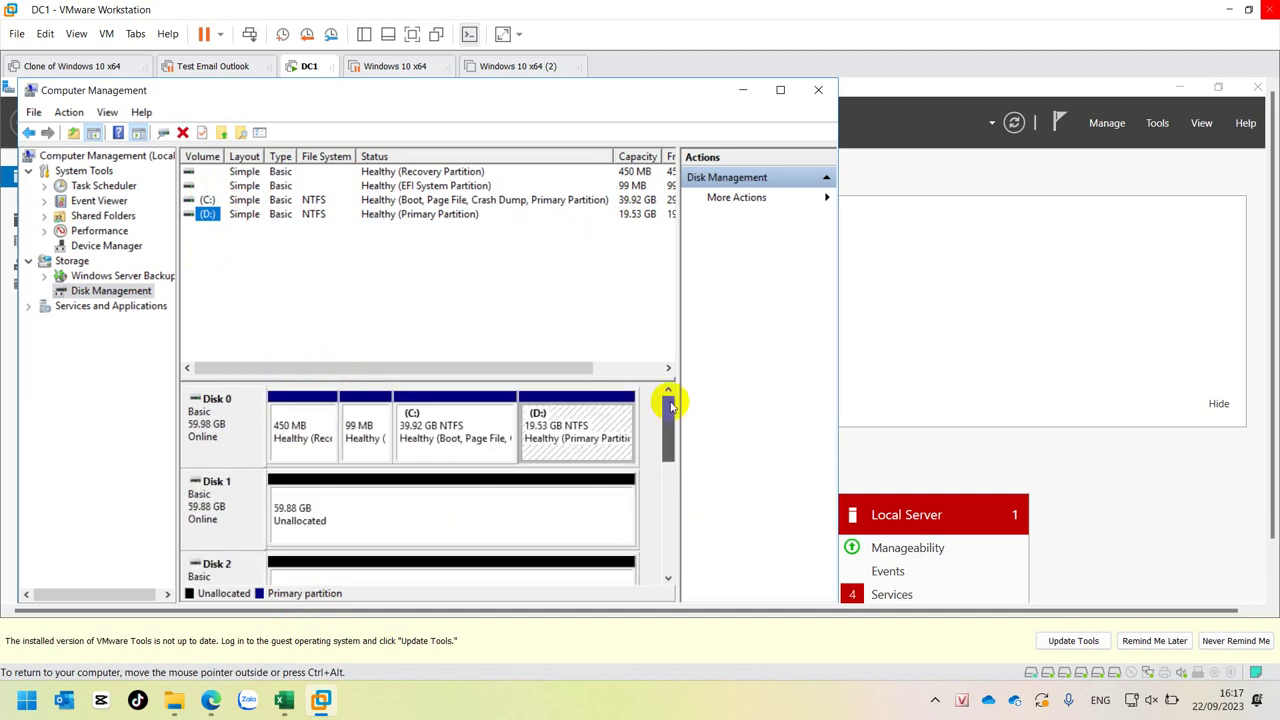
pyautogui.click(422, 527)
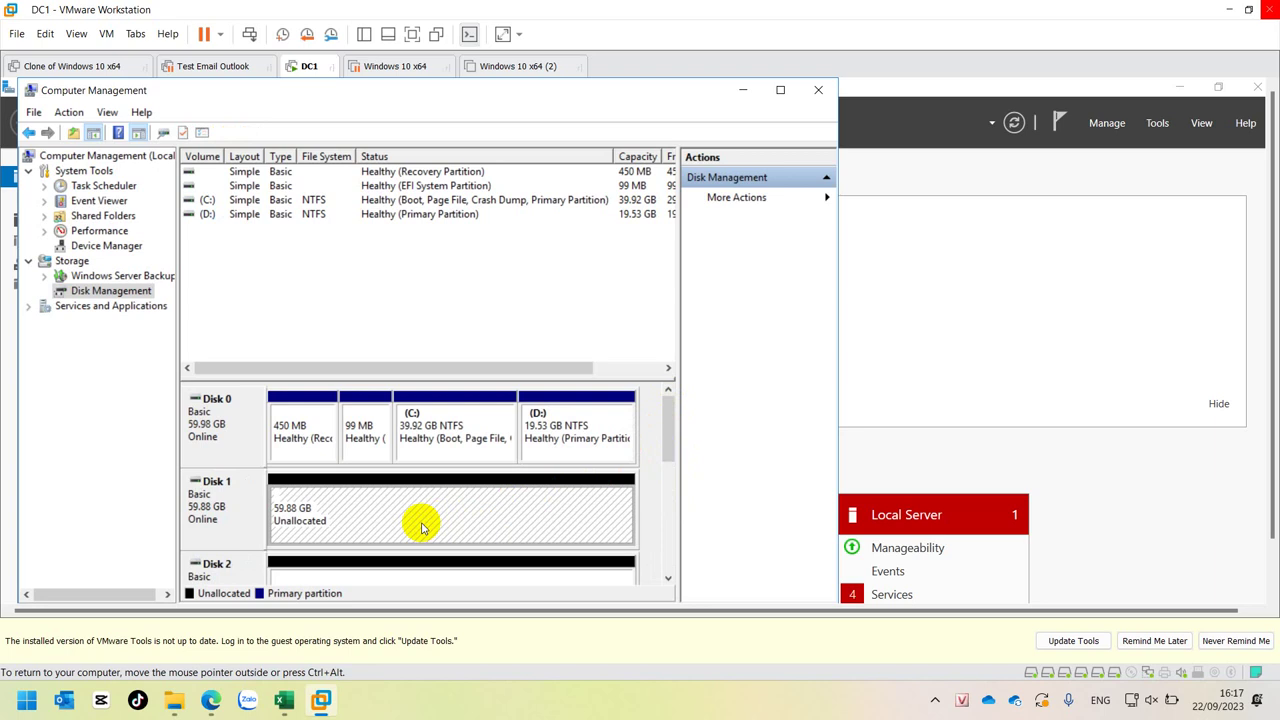
pyautogui.rightClick(422, 527)
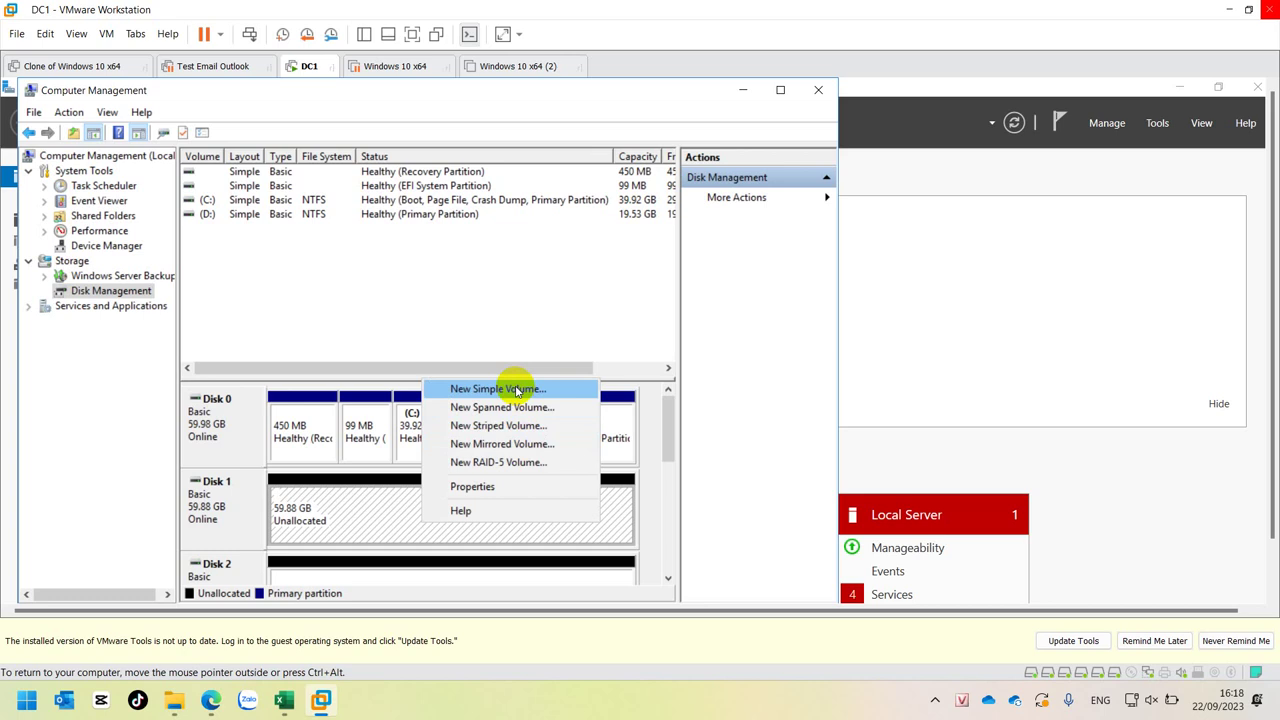
pyautogui.click(517, 390)
pyautogui.click(497, 471)
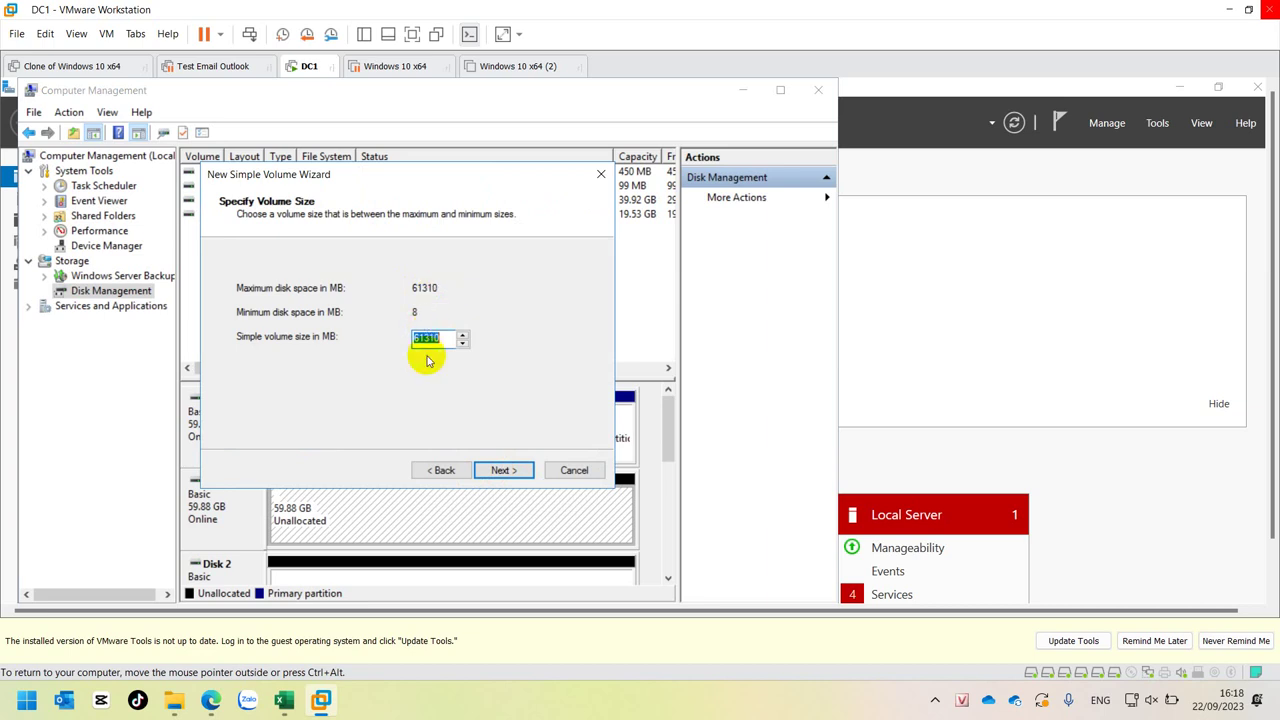
pyautogui.write('20')
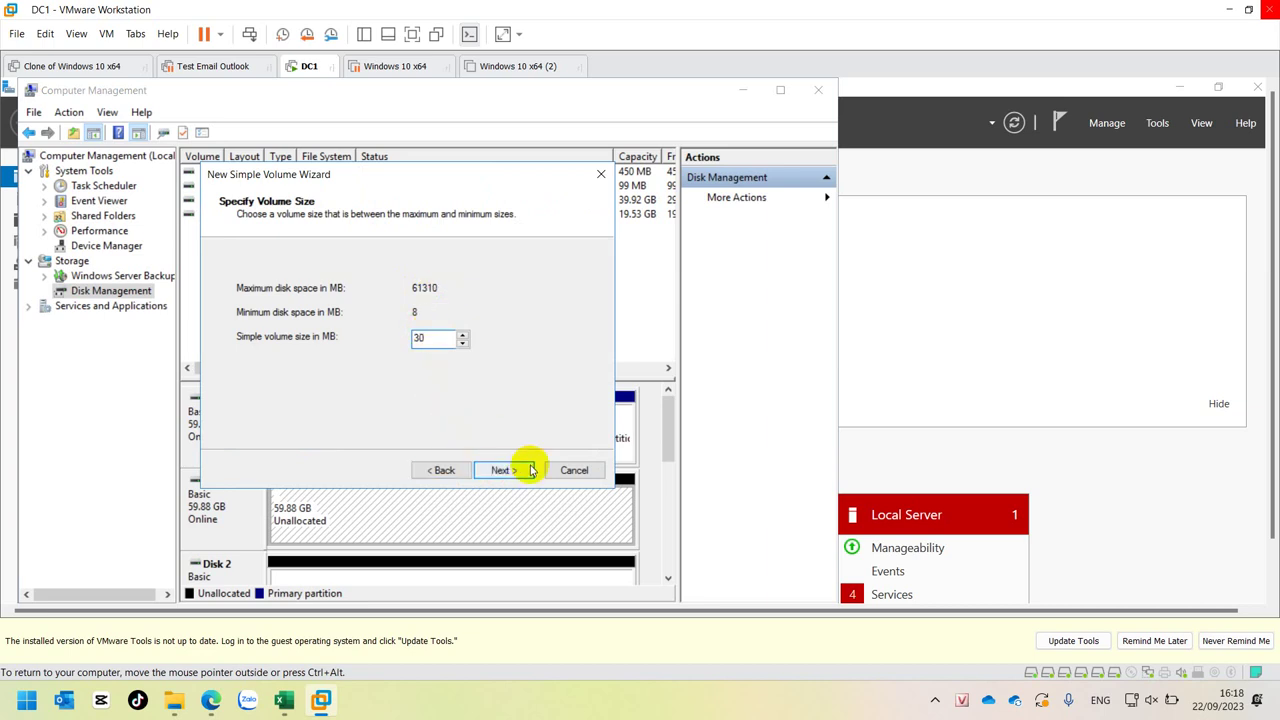
pyautogui.click(516, 471)
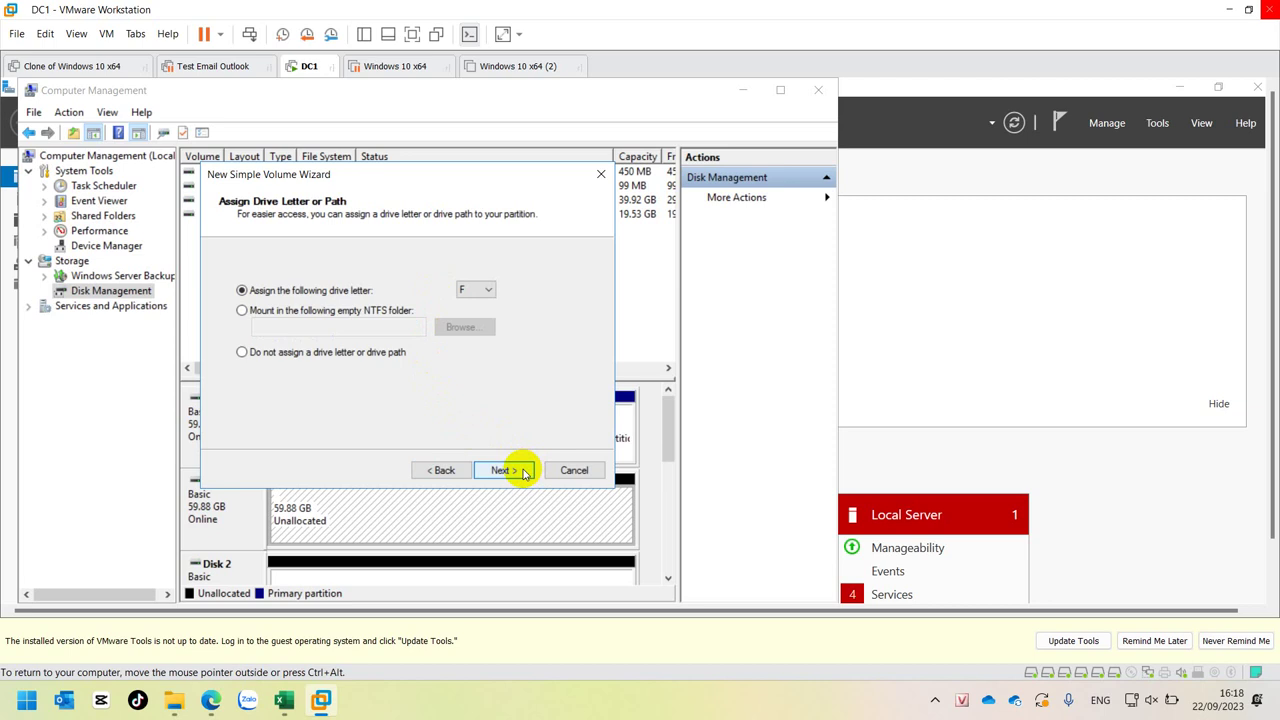
pyautogui.click(574, 470)
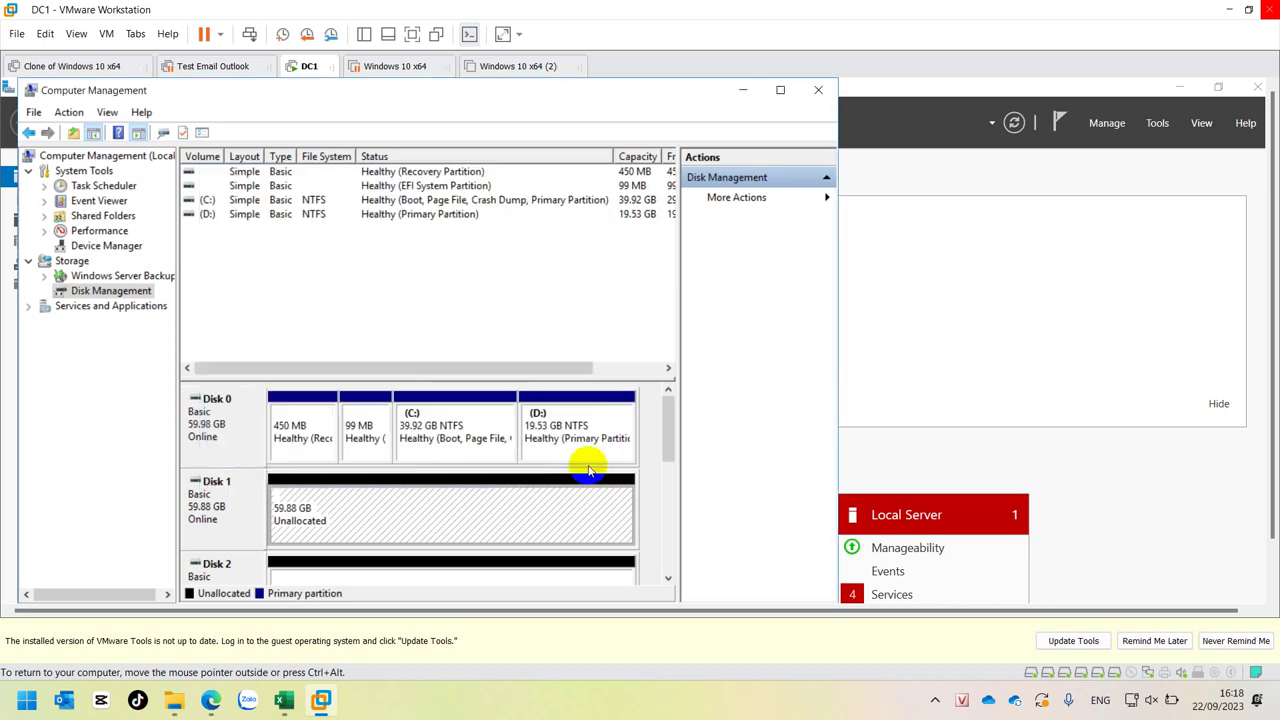
# - Bring up the new-volume menu for Disk 1's 59.88 GB unallocated space
pyautogui.rightClick(467, 515)
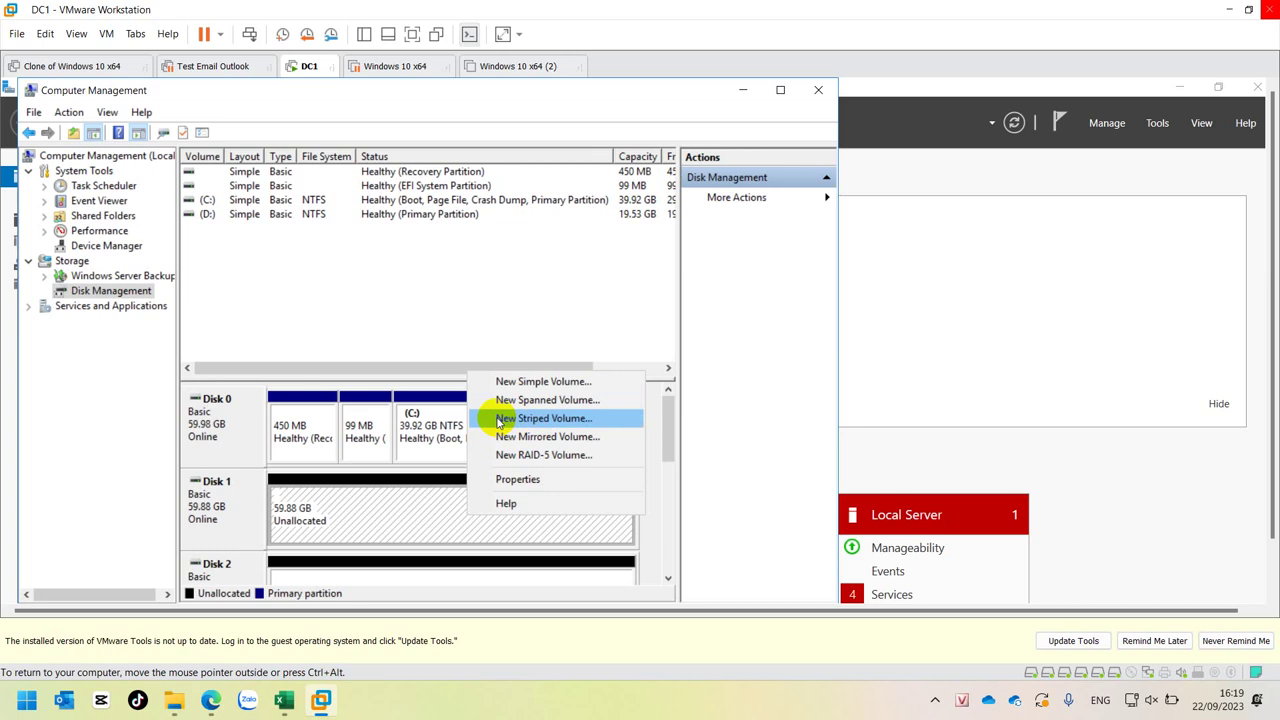
# - Start a striped volume with Disks 4 and 5 added, then abandon the wizard
pyautogui.click(499, 420)
pyautogui.click(499, 482)
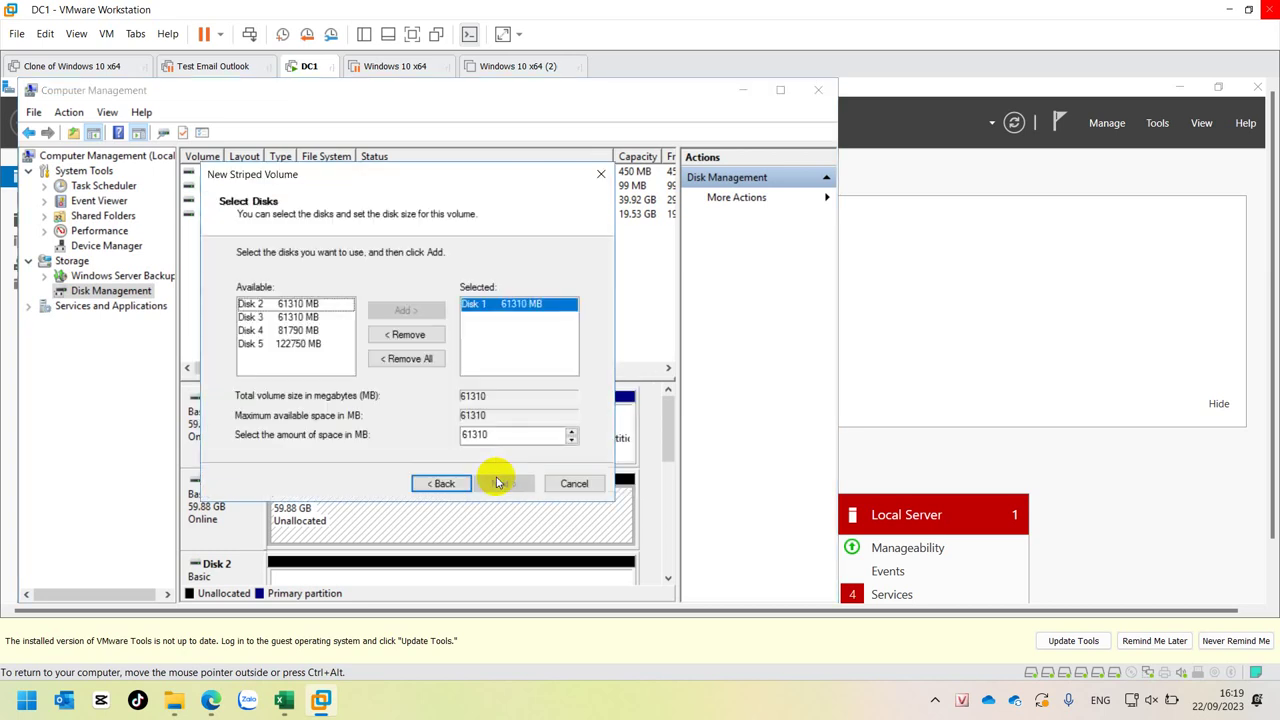
pyautogui.click(285, 303)
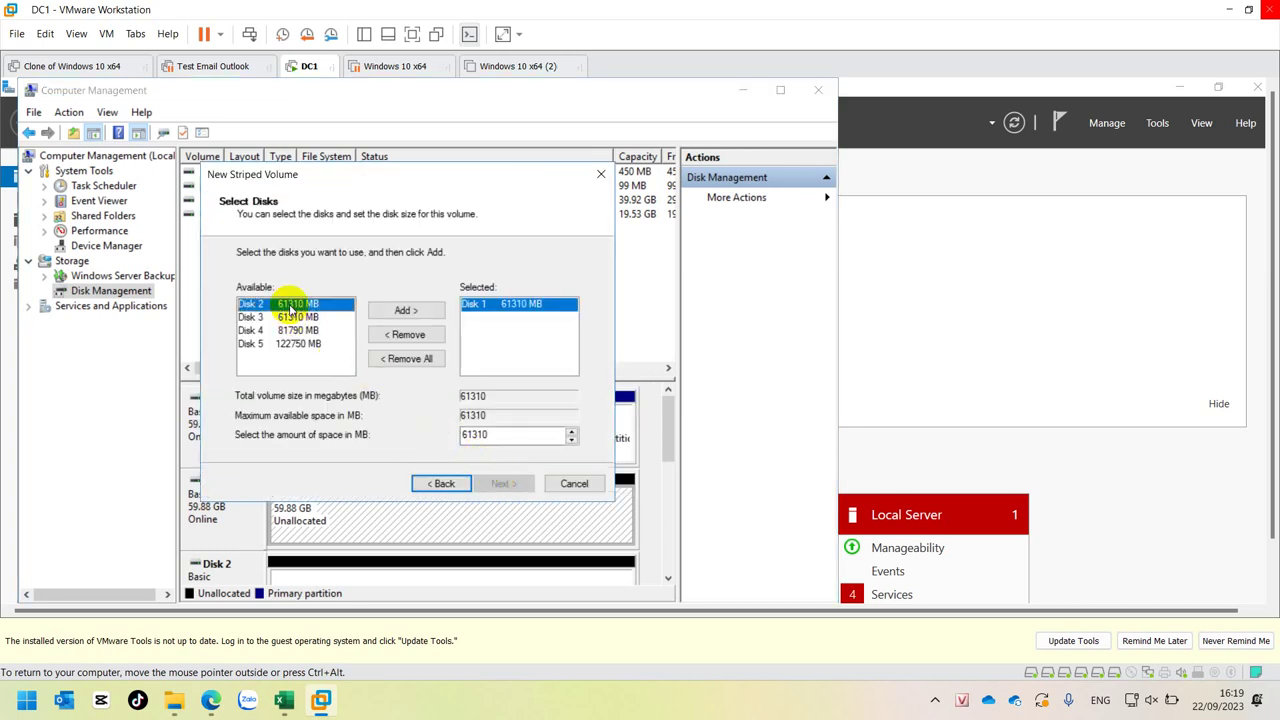
pyautogui.doubleClick(272, 331)
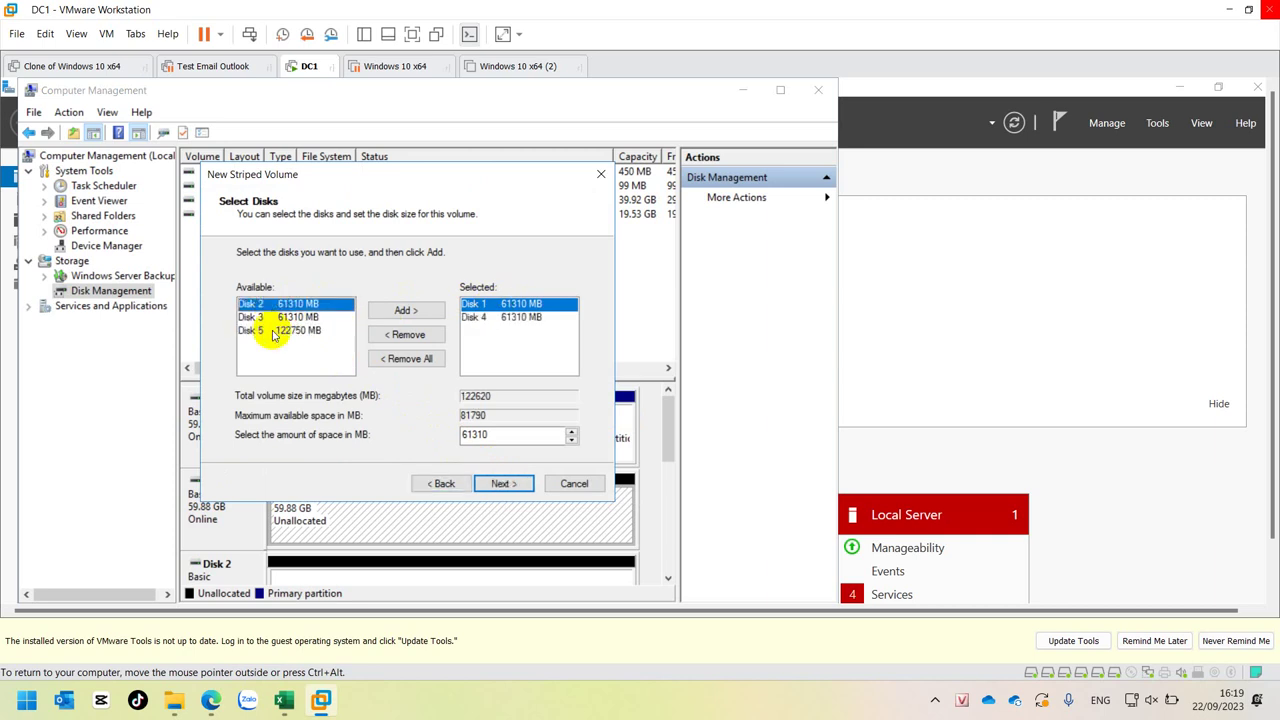
pyautogui.doubleClick(290, 330)
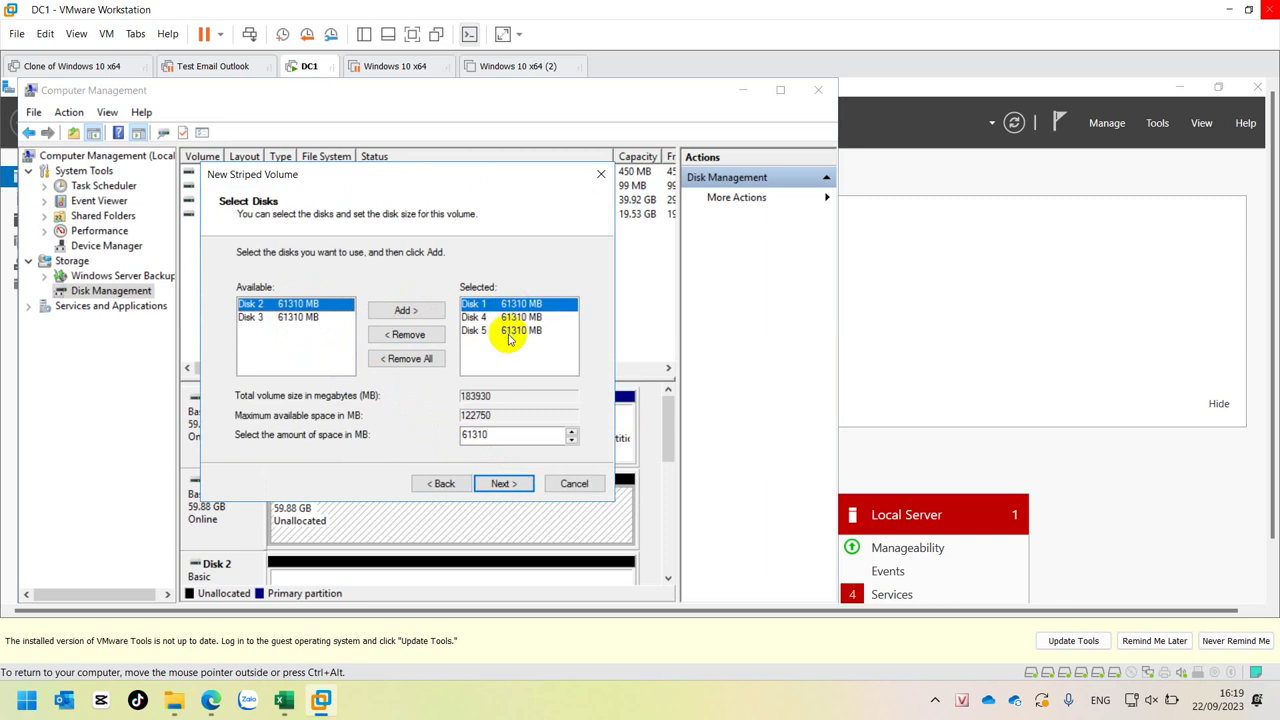
pyautogui.click(527, 318)
pyautogui.click(522, 333)
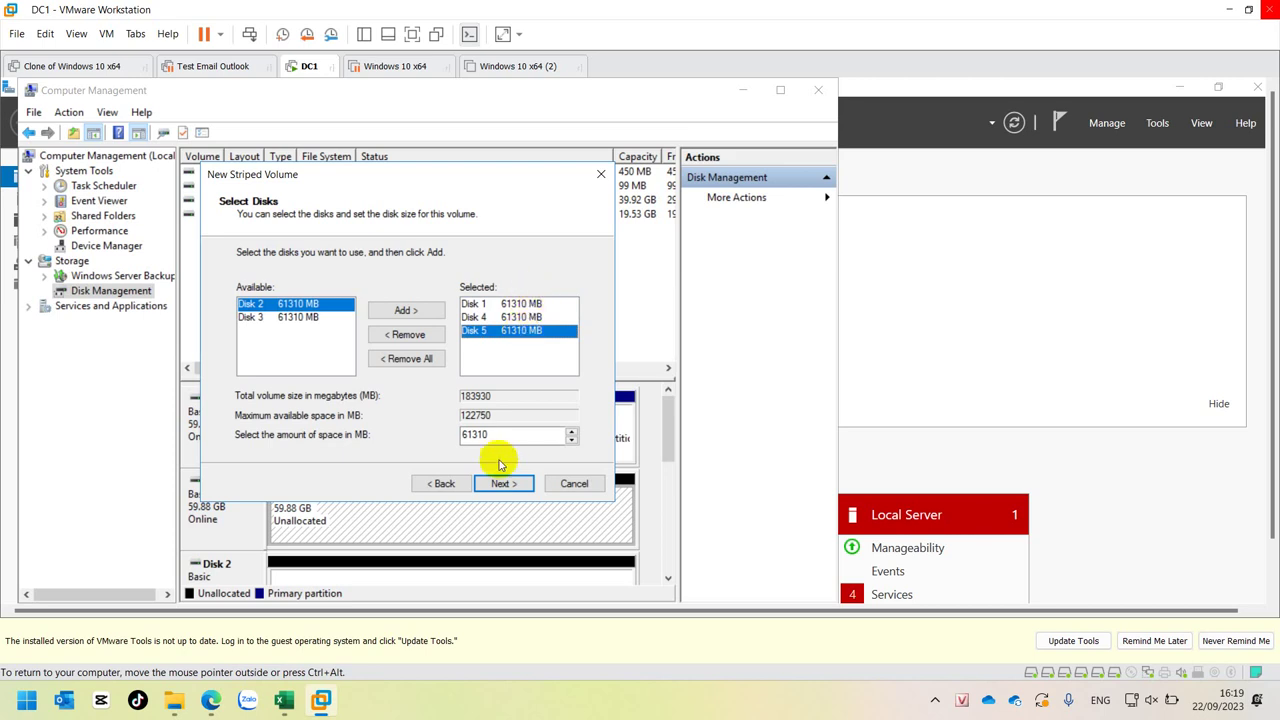
pyautogui.click(446, 484)
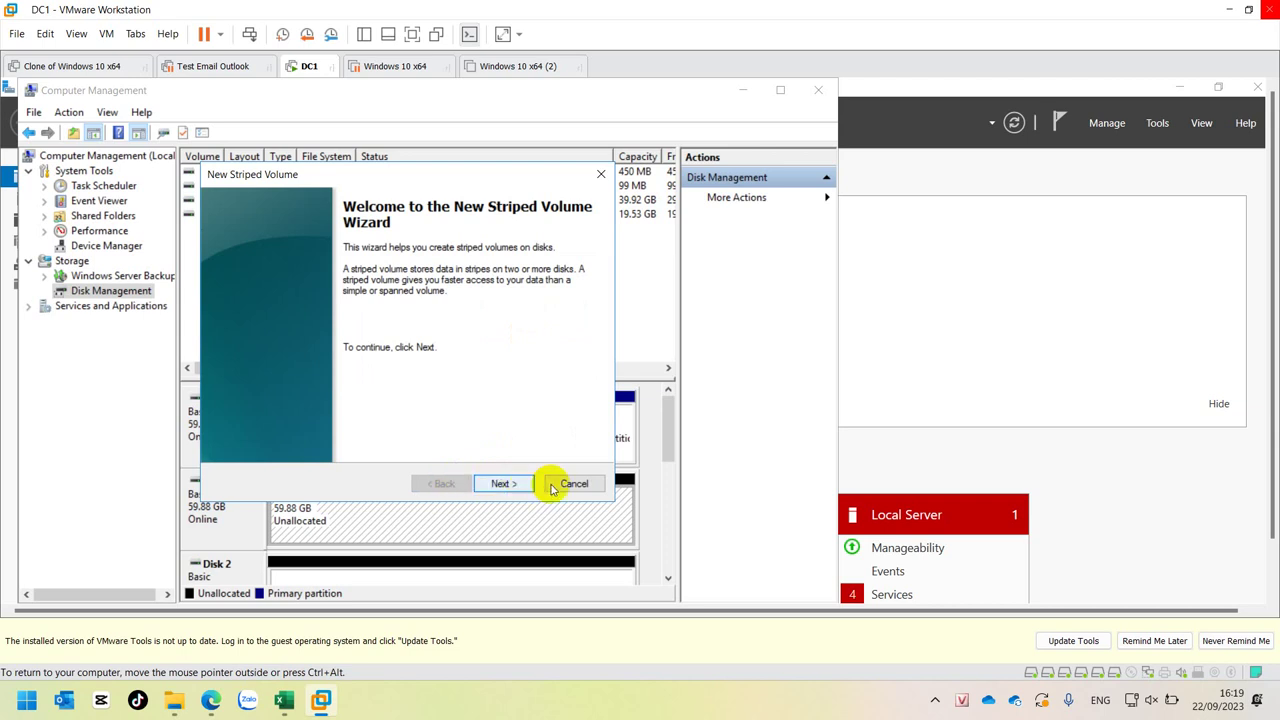
pyautogui.click(568, 484)
# - Start a spanned volume on Disk 1 with Disks 4 and 5, then cancel it
pyautogui.rightClick(420, 533)
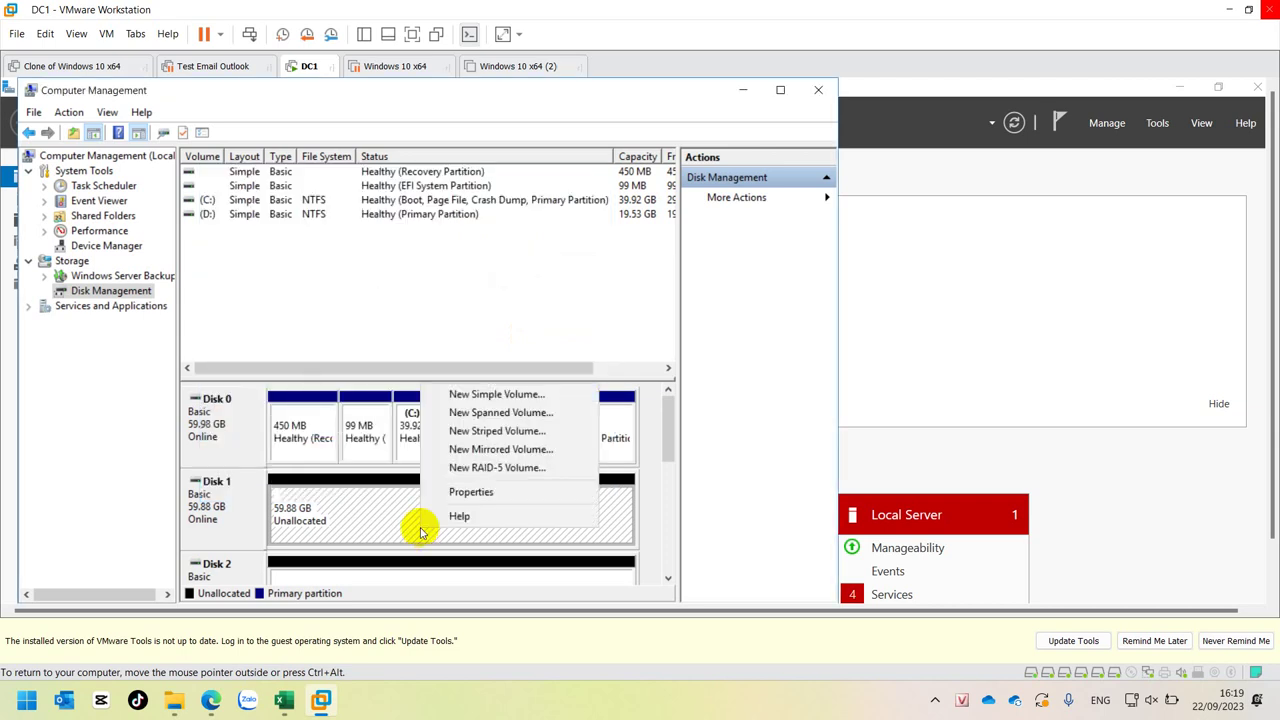
pyautogui.click(480, 411)
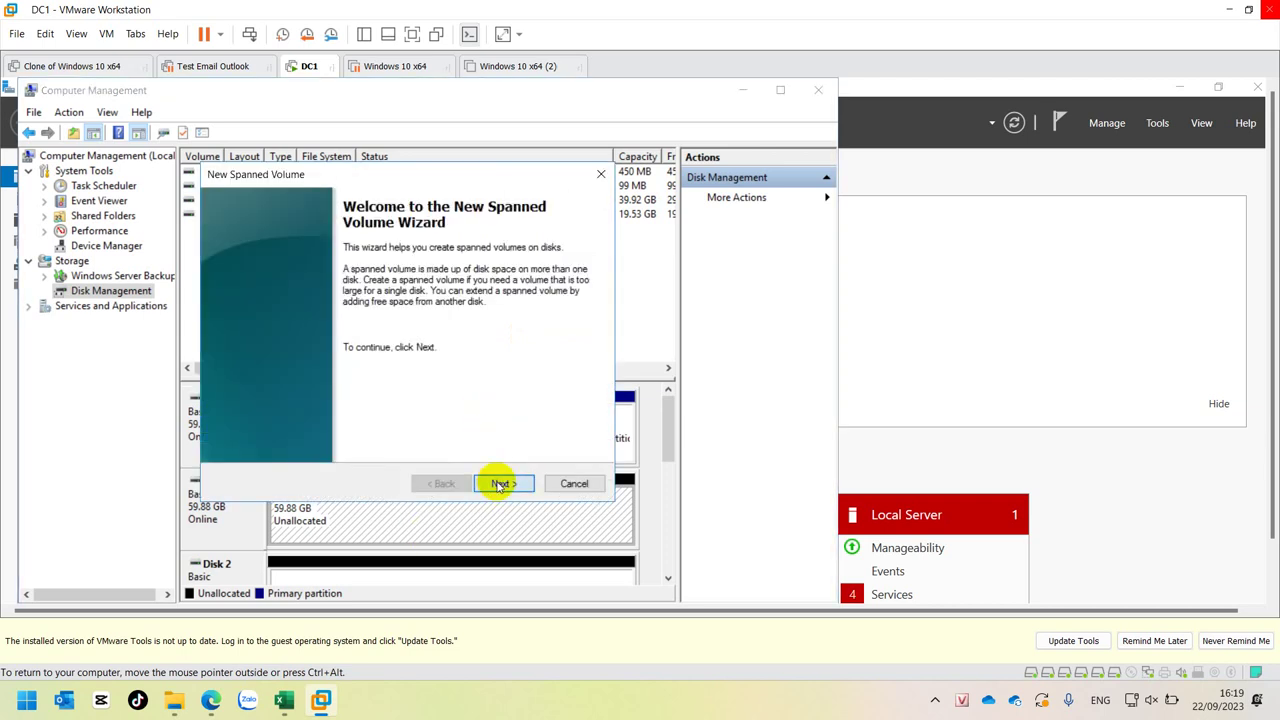
pyautogui.click(500, 484)
pyautogui.doubleClick(301, 331)
pyautogui.doubleClick(303, 331)
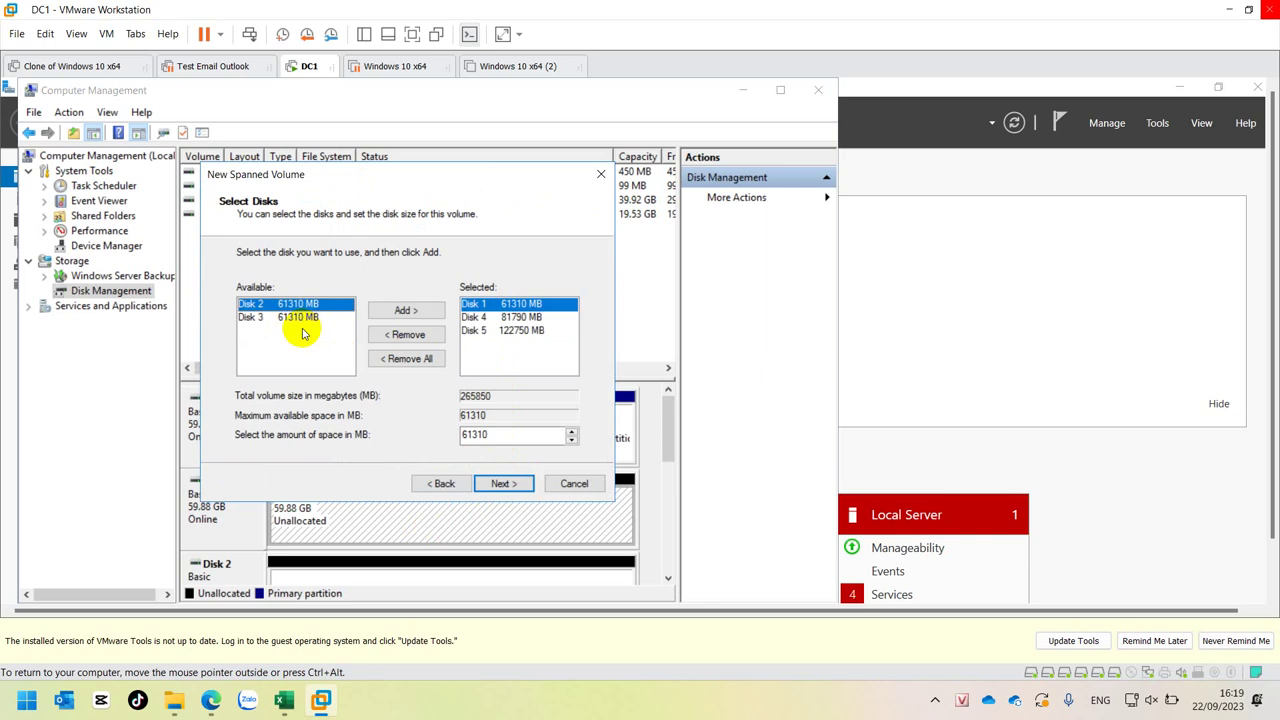
pyautogui.click(574, 484)
# - Start a new mirrored volume on Disk 1 and pair it with Disk 2, removing mistakenly added Disk 4
pyautogui.rightClick(396, 512)
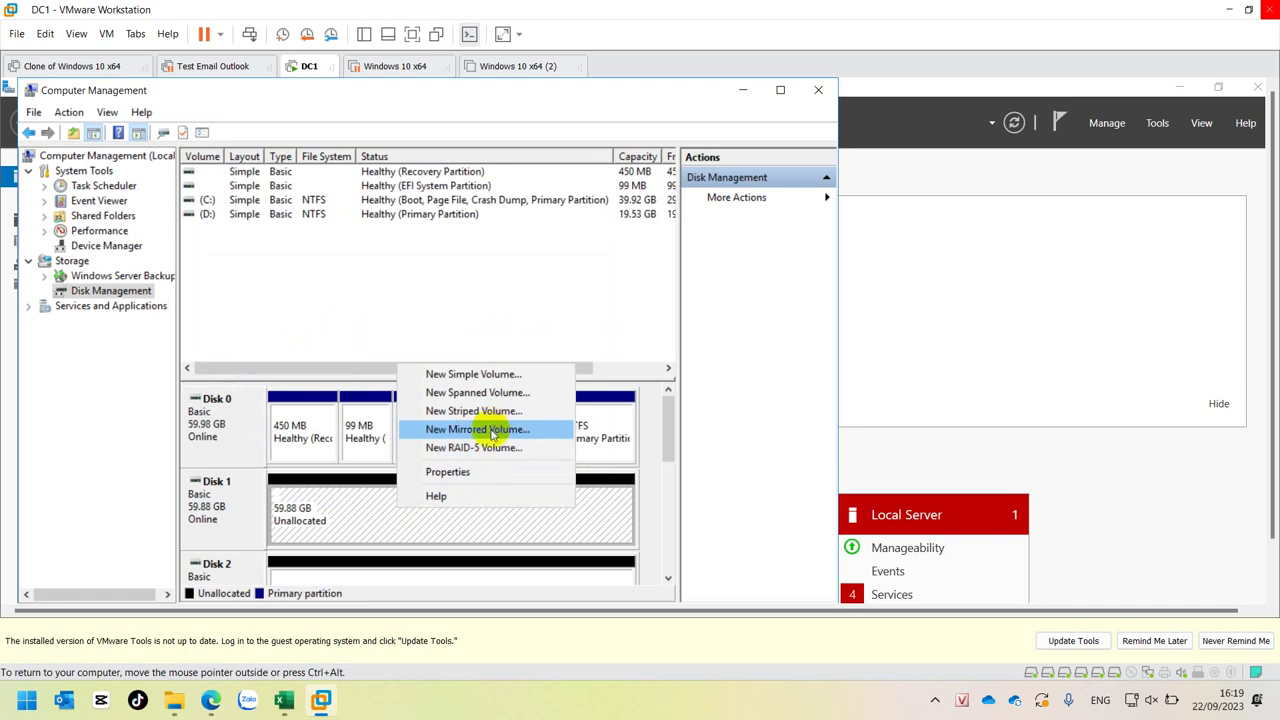
pyautogui.click(490, 432)
pyautogui.click(497, 480)
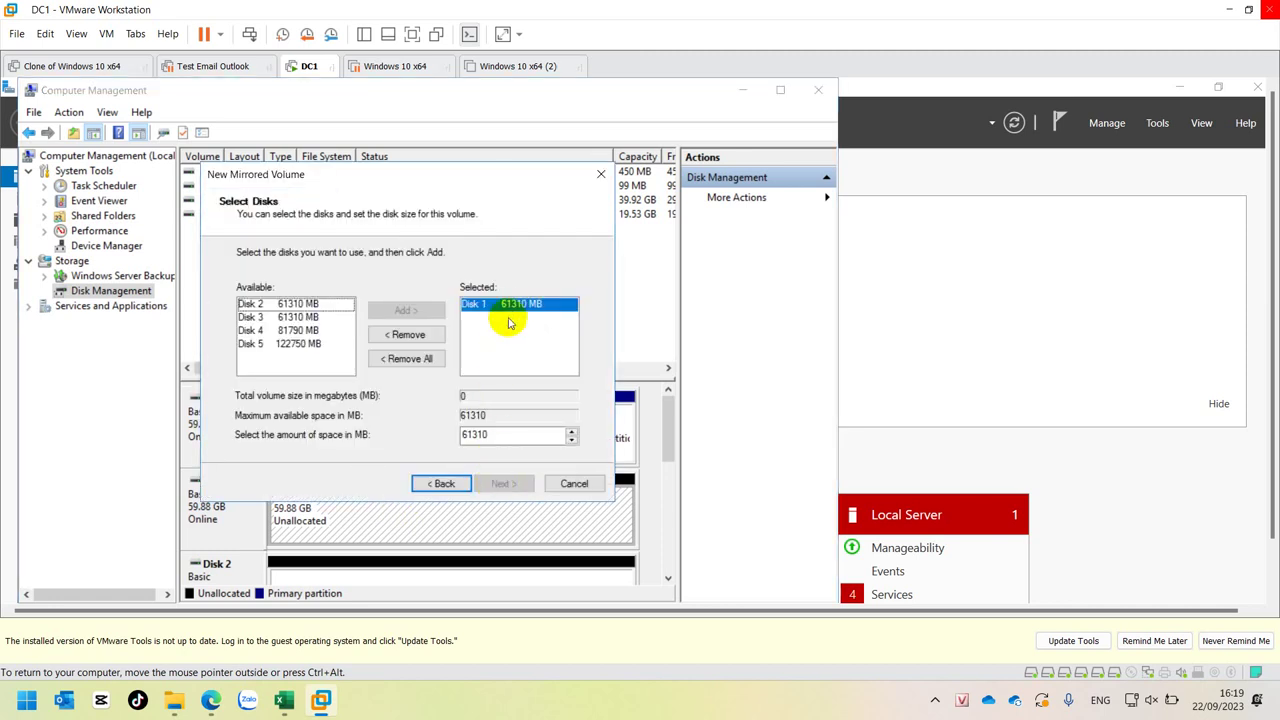
pyautogui.doubleClick(293, 331)
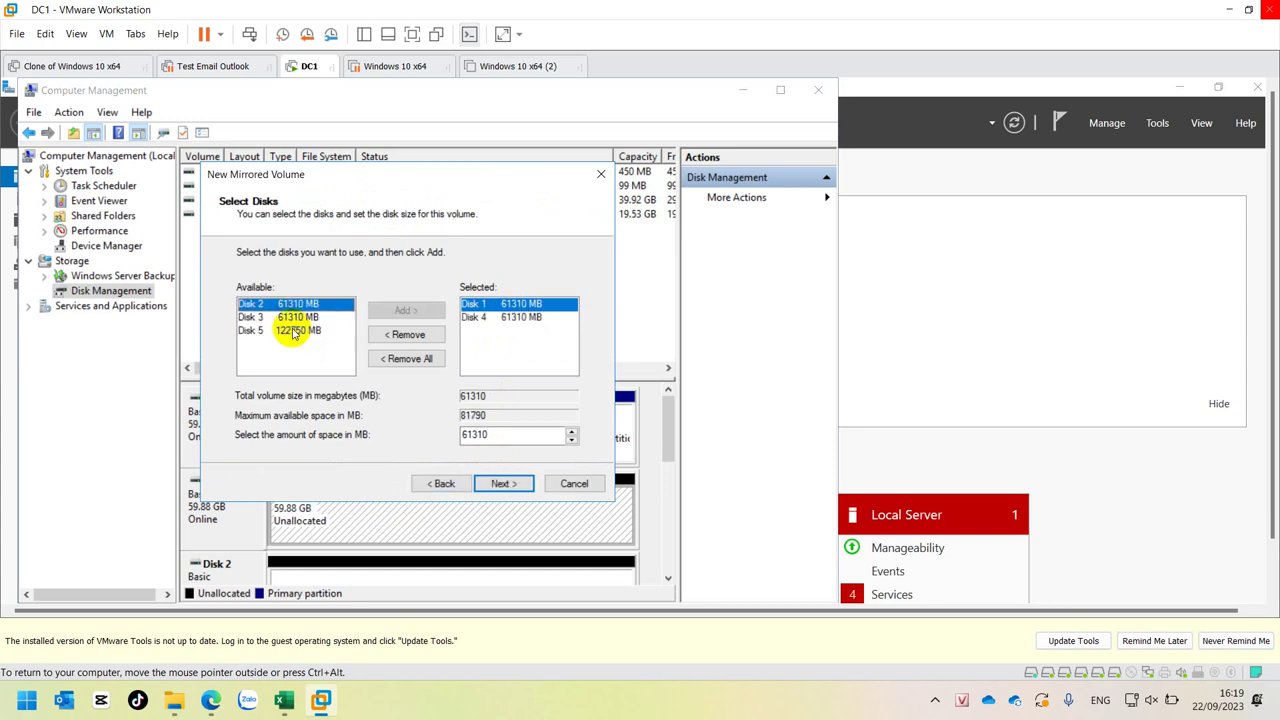
pyautogui.doubleClick(487, 318)
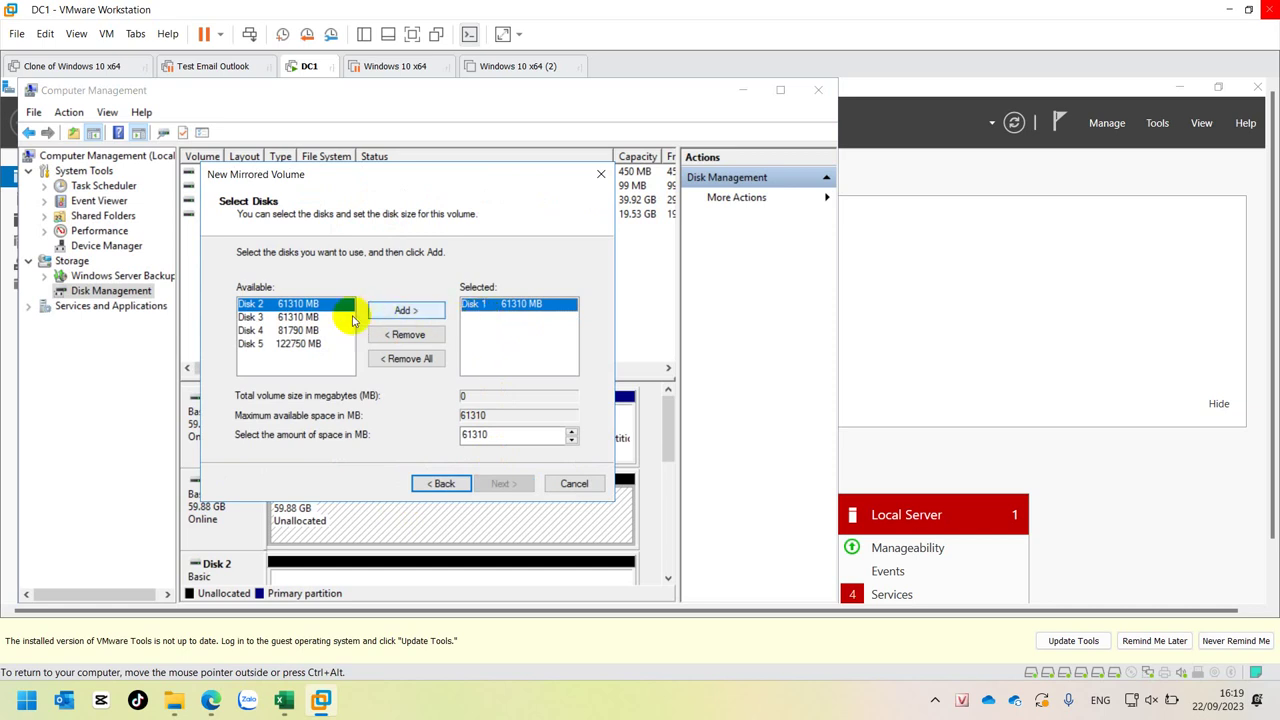
pyautogui.doubleClick(290, 305)
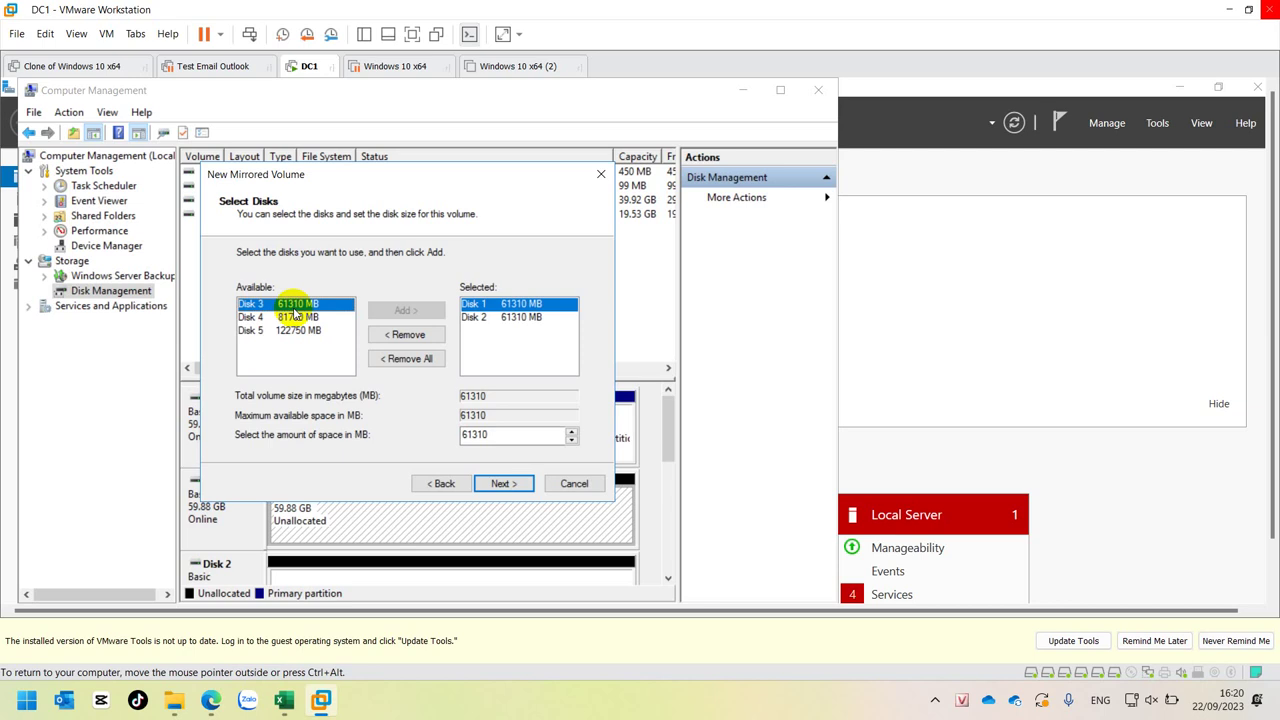
# - Assign drive letter F, keep NTFS formatting, and finish the mirrored volume wizard
pyautogui.click(510, 484)
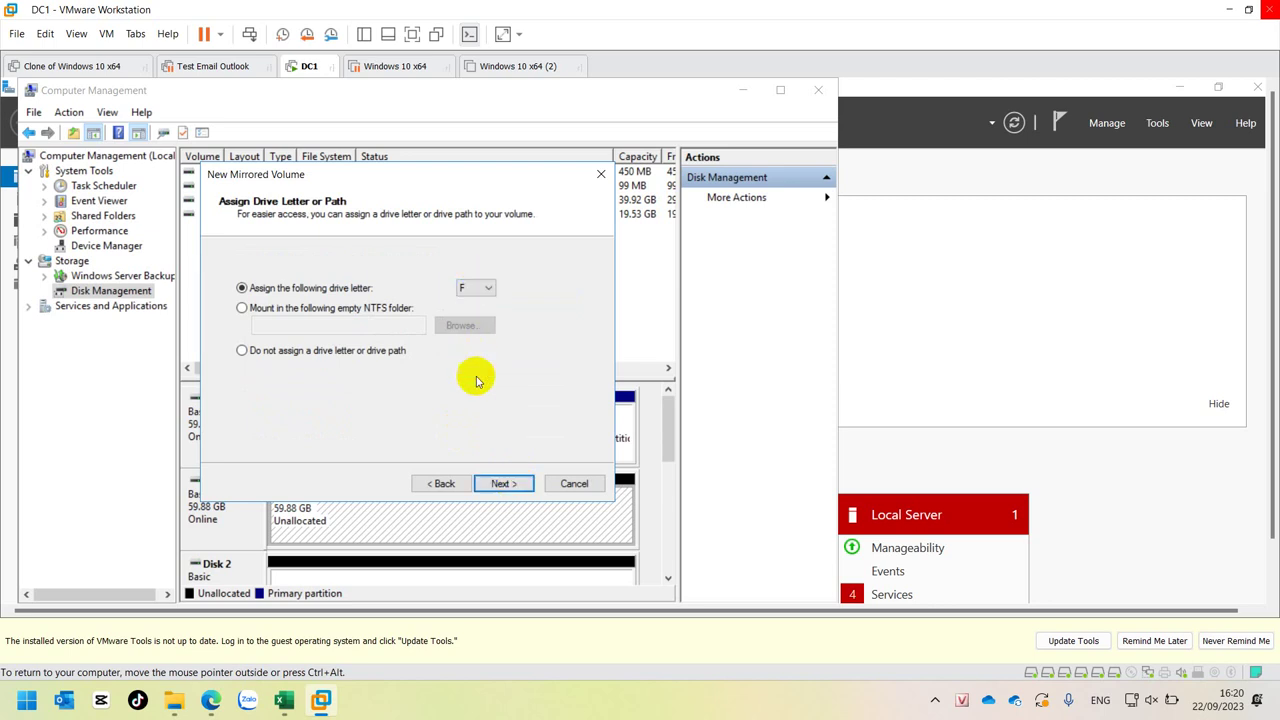
pyautogui.click(500, 485)
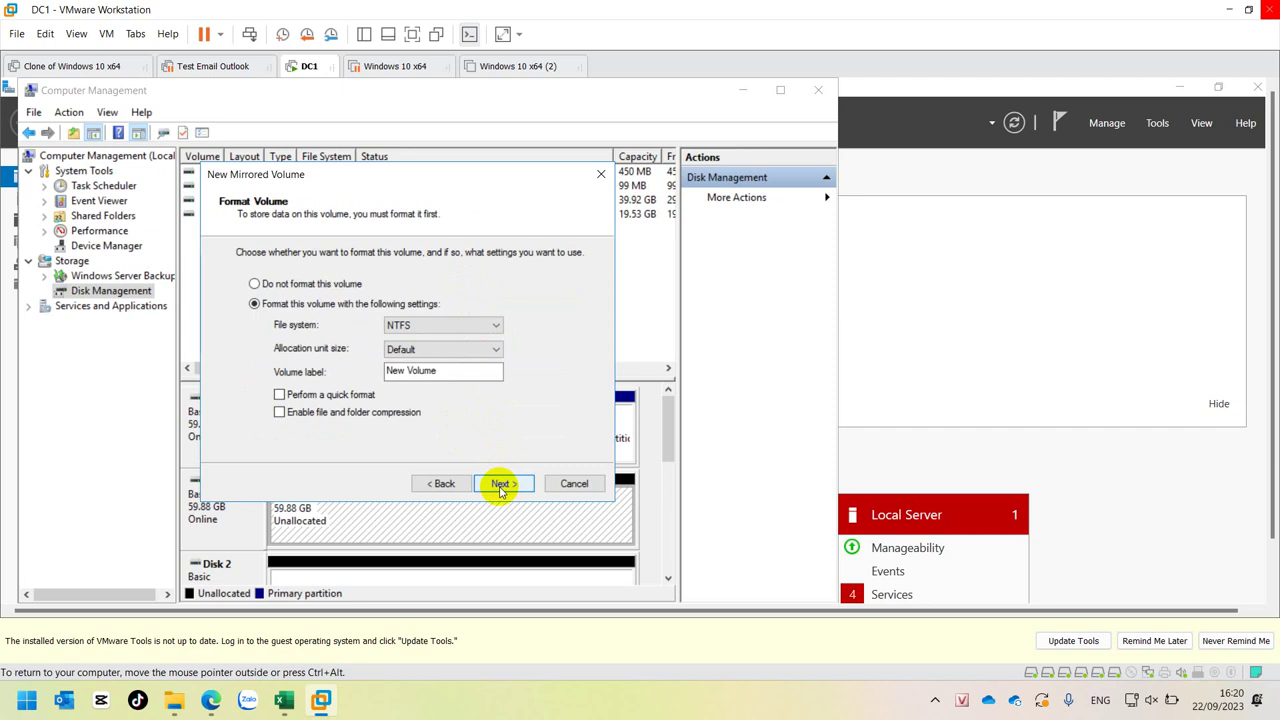
pyautogui.click(500, 485)
pyautogui.click(501, 485)
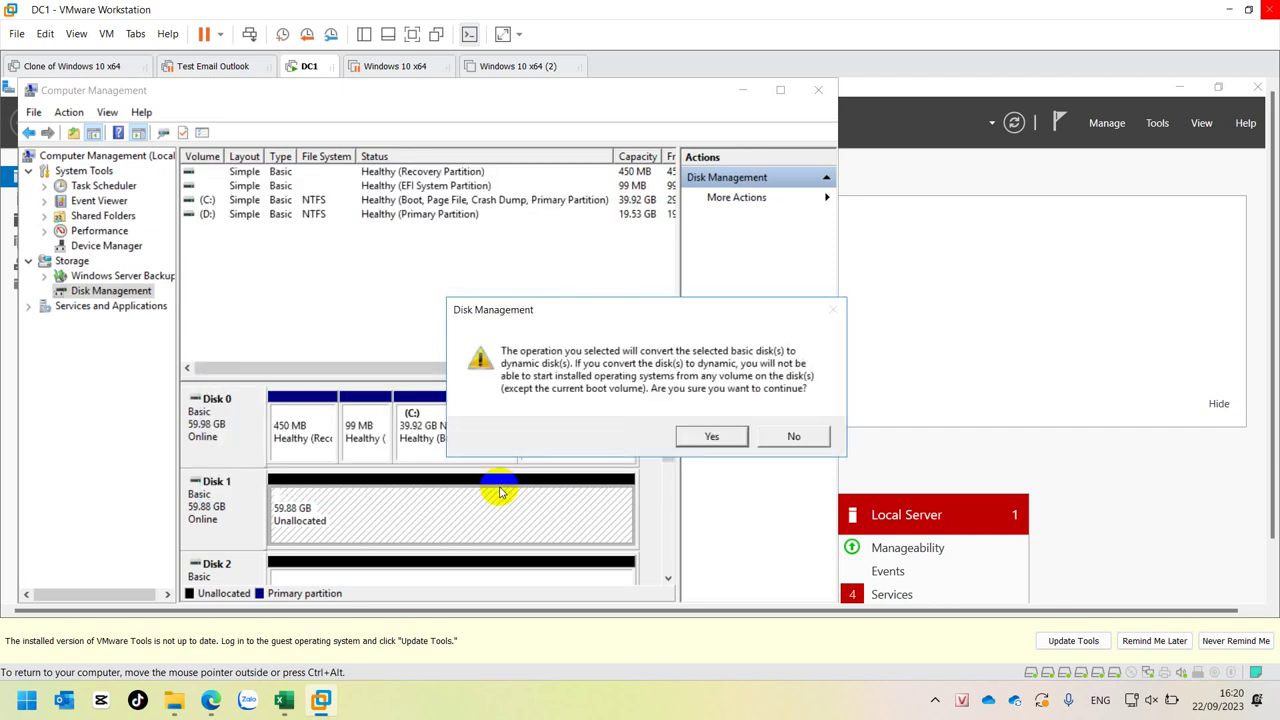
# - Approve converting Disks 1 and 2 to dynamic and check the 59.87 GB mirror's formatting progress
pyautogui.click(702, 437)
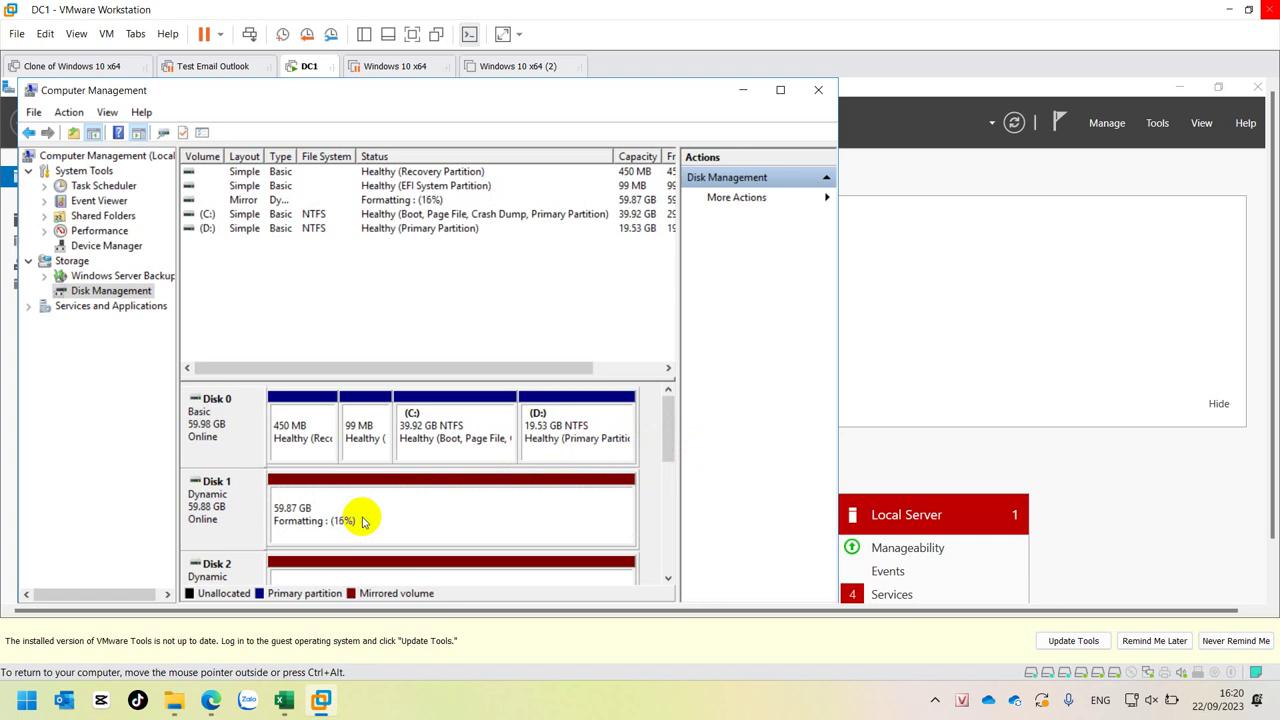
pyautogui.moveTo(666, 429)
pyautogui.mouseDown()
pyautogui.moveTo(668, 457)
pyautogui.moveTo(670, 440)
pyautogui.mouseUp()
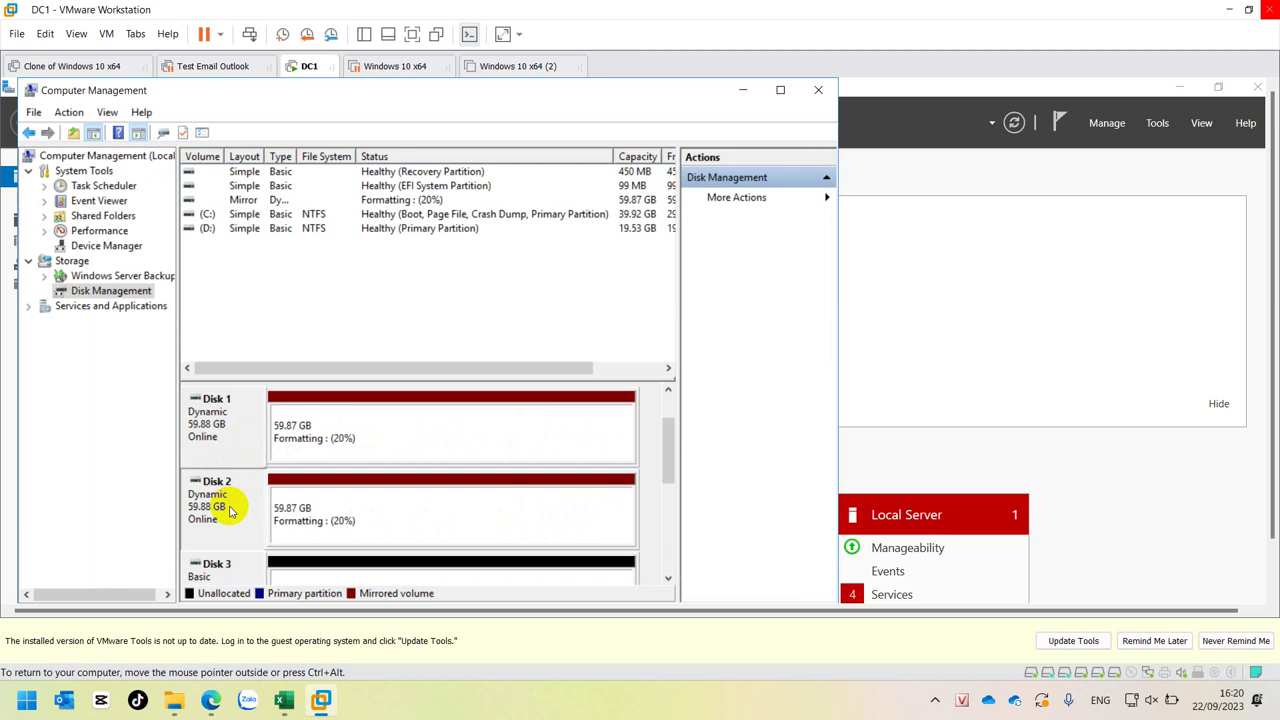
pyautogui.click(371, 529)
pyautogui.click(381, 435)
pyautogui.click(380, 490)
pyautogui.click(398, 436)
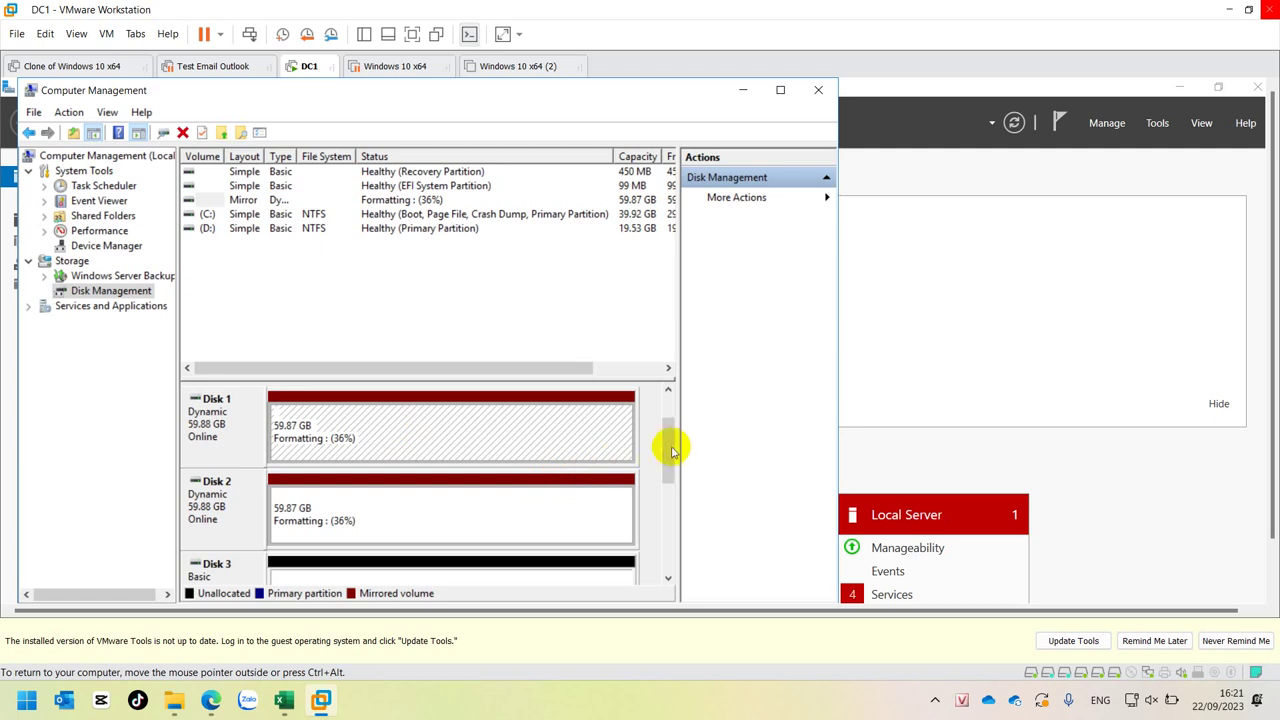
pyautogui.moveTo(669, 449); pyautogui.dragTo(669, 475)
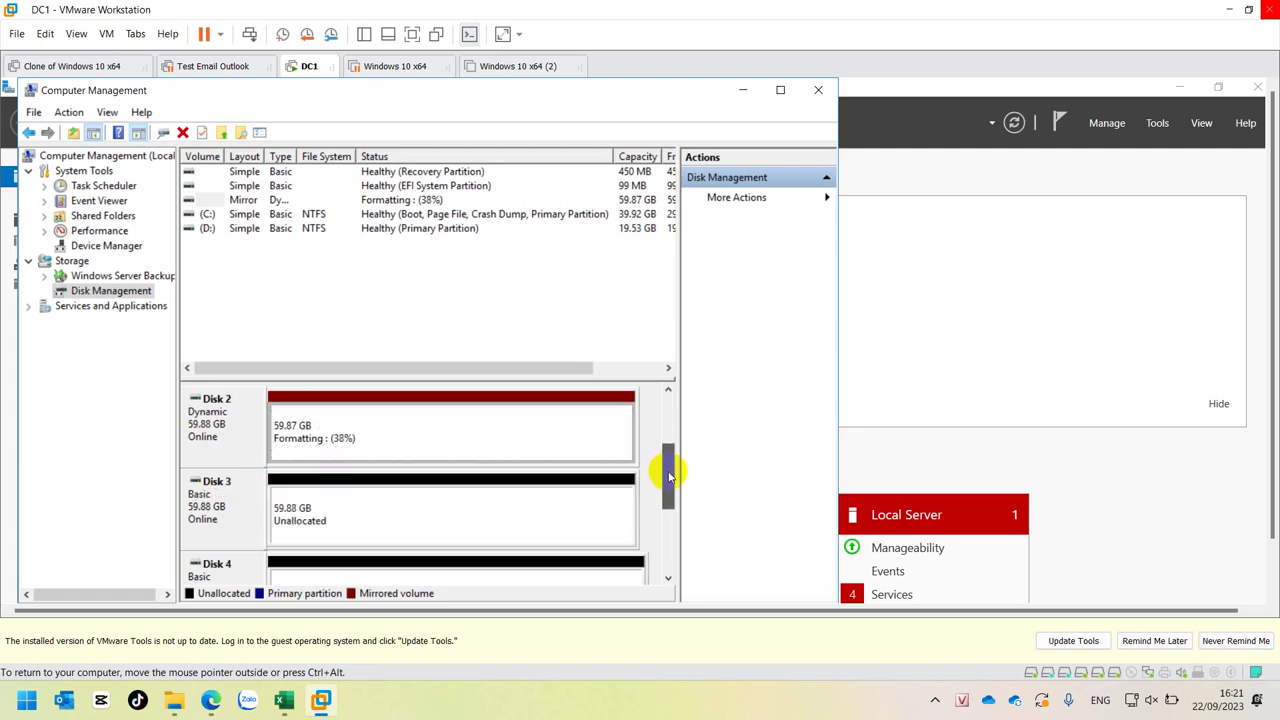
# - Start a new RAID-5 volume on Disk 3 and add Disks 4 and 5 to it
pyautogui.rightClick(500, 514)
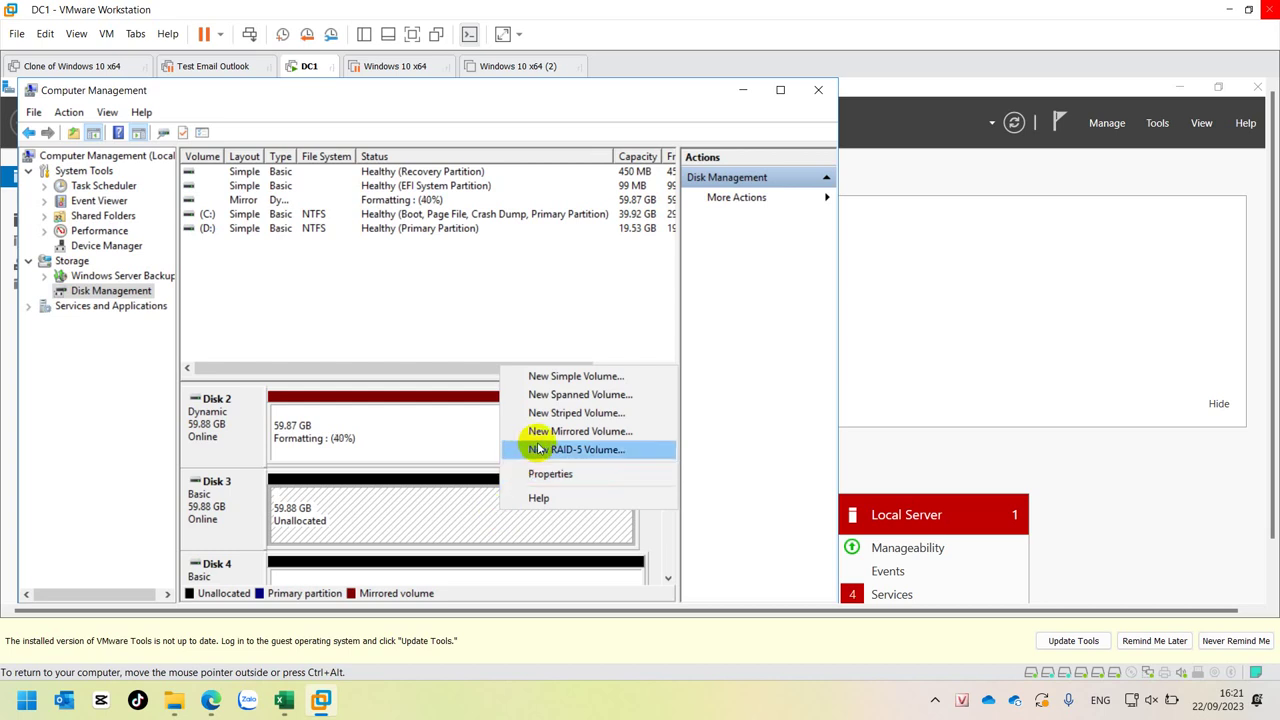
pyautogui.click(537, 449)
pyautogui.click(514, 486)
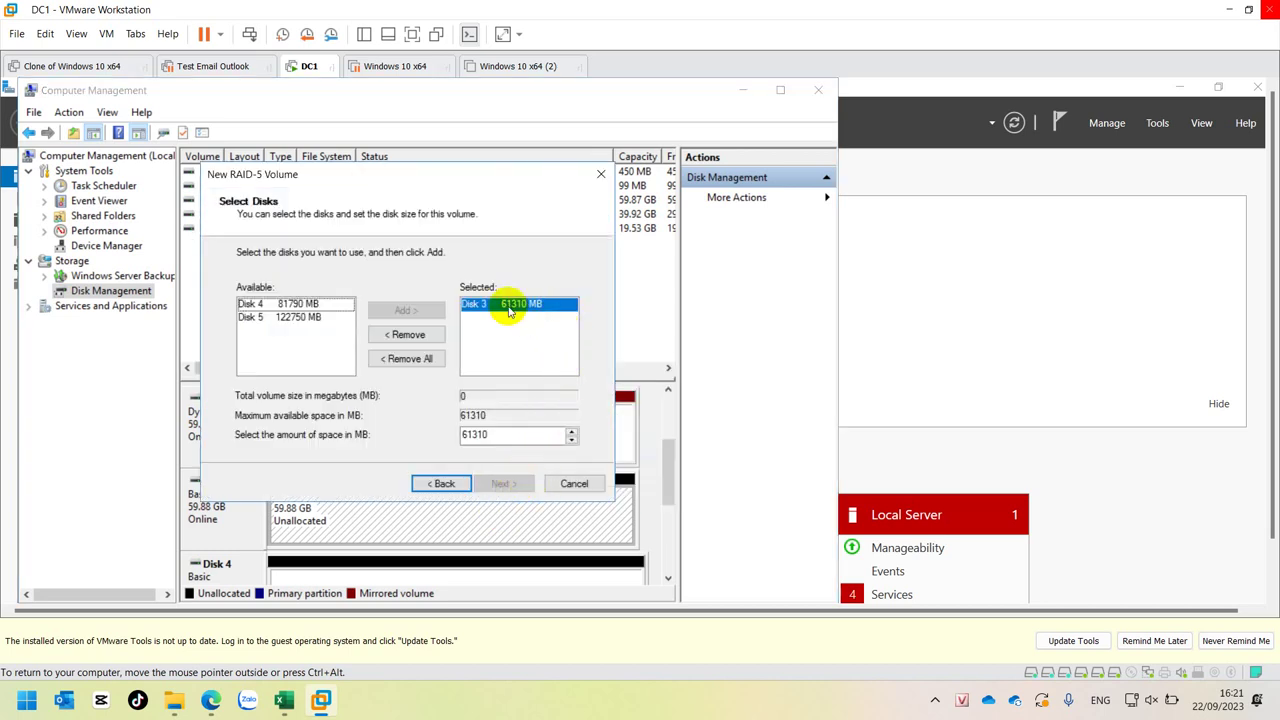
pyautogui.click(258, 304)
pyautogui.click(270, 318)
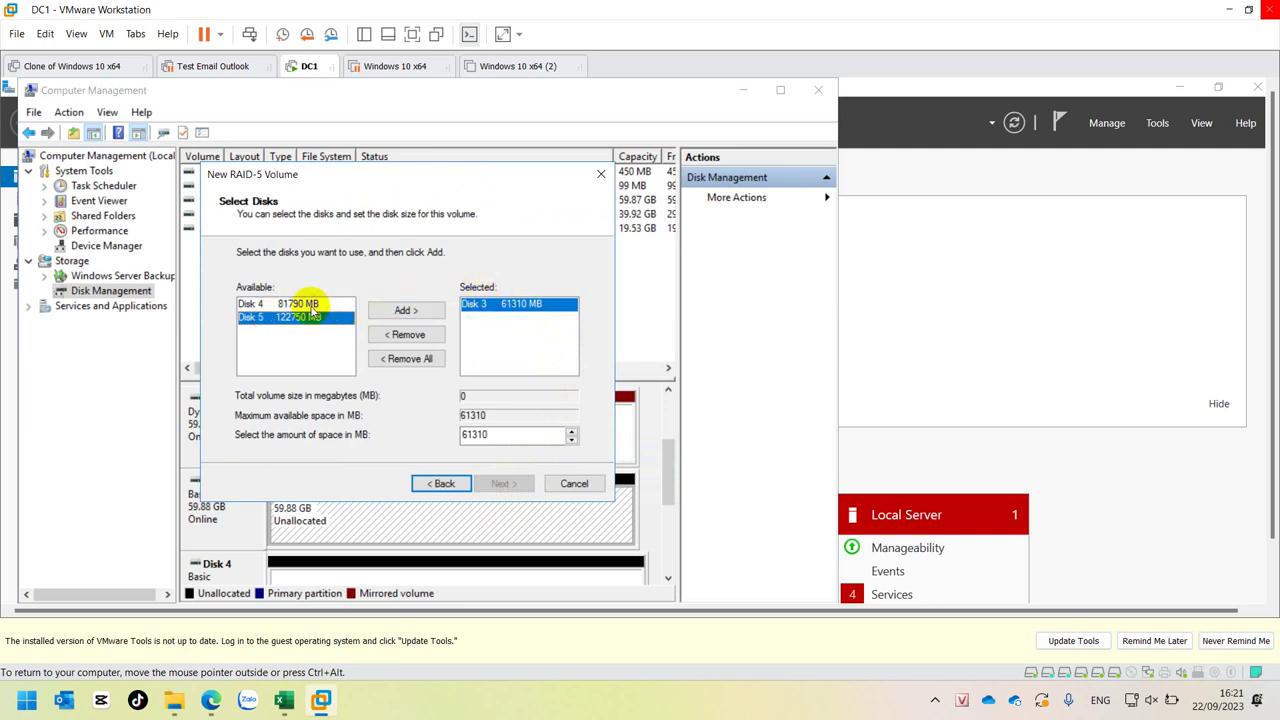
pyautogui.click(312, 305)
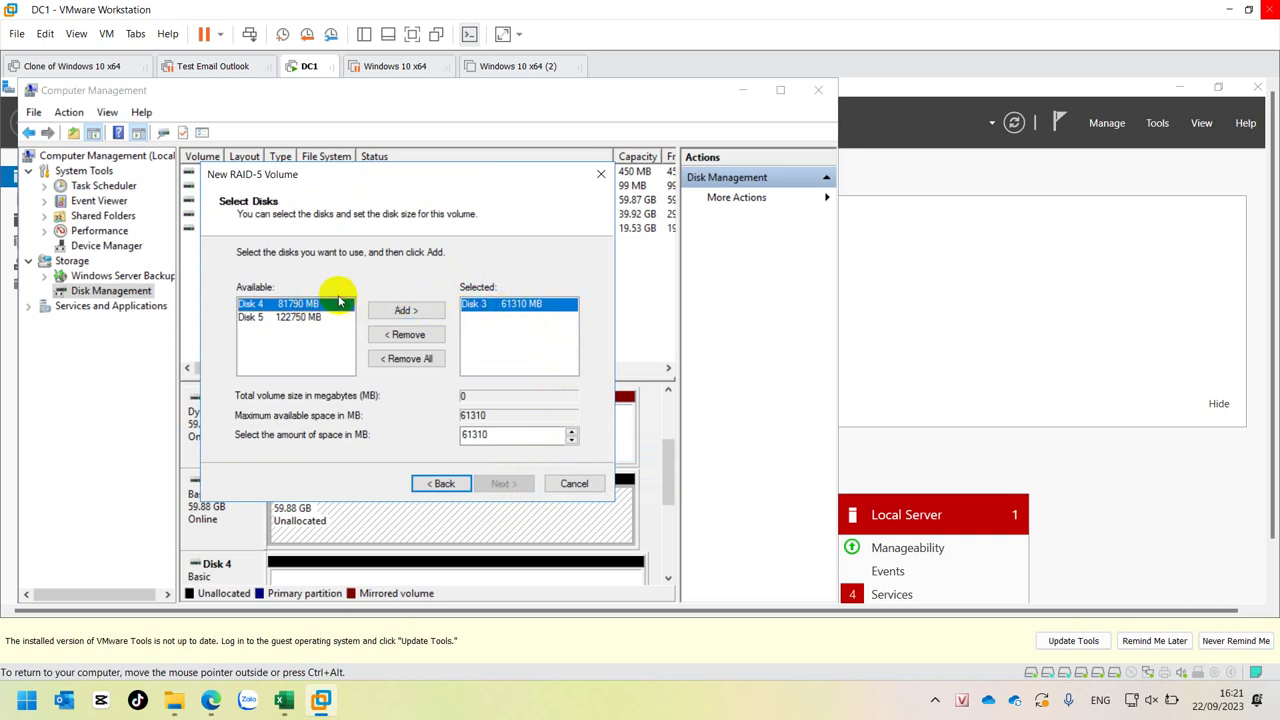
pyautogui.doubleClick(310, 304)
pyautogui.doubleClick(305, 306)
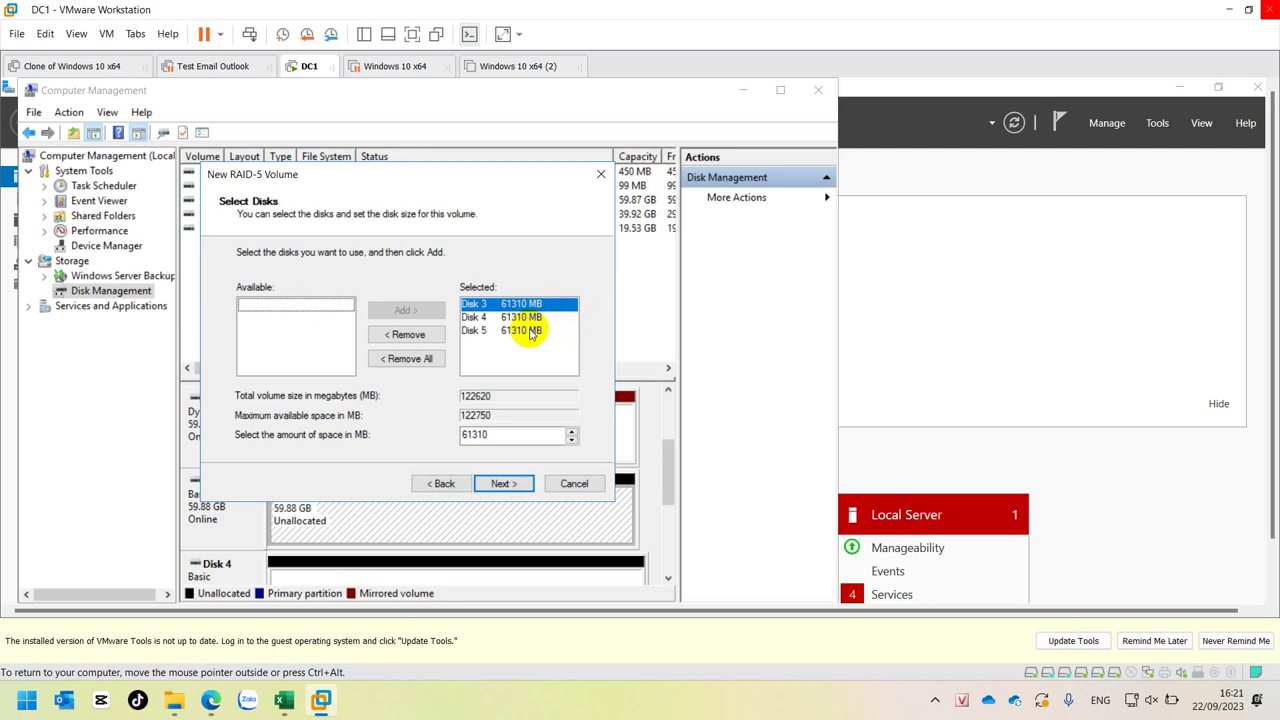
# - Assign drive letter G, accept the default format settings, and finish the RAID-5 wizard
pyautogui.click(498, 484)
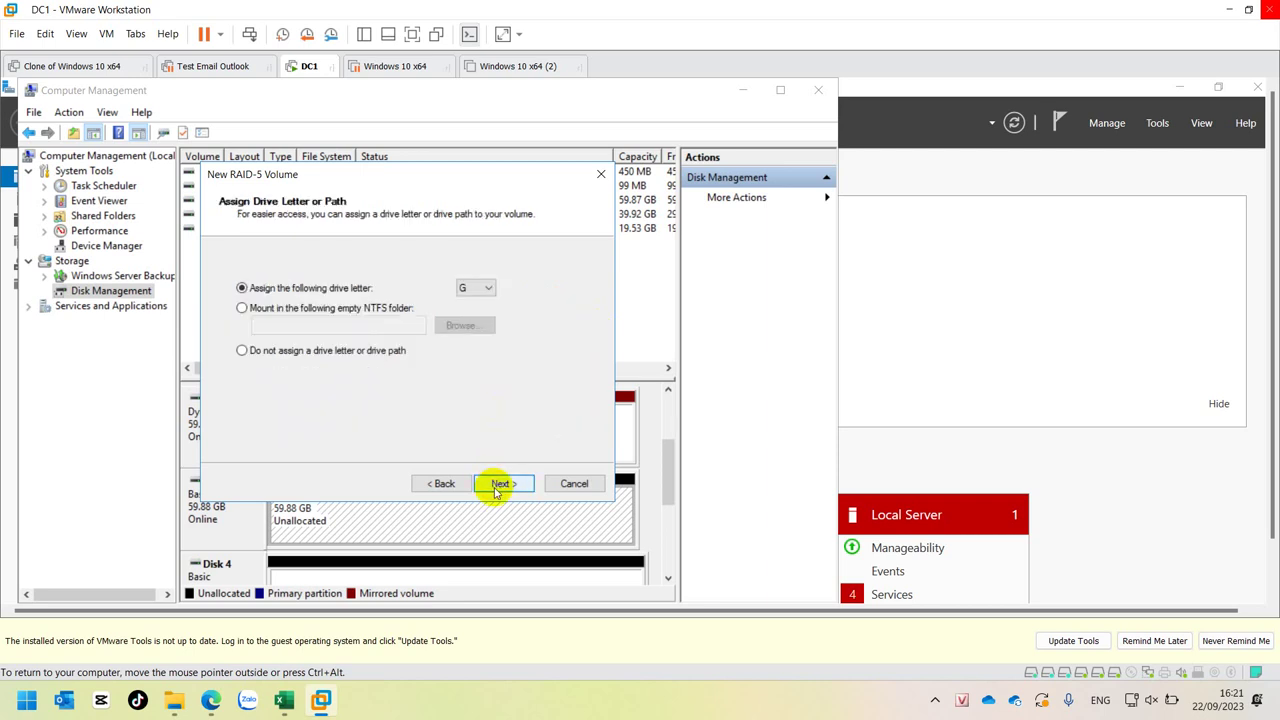
pyautogui.click(498, 484)
pyautogui.click(498, 484)
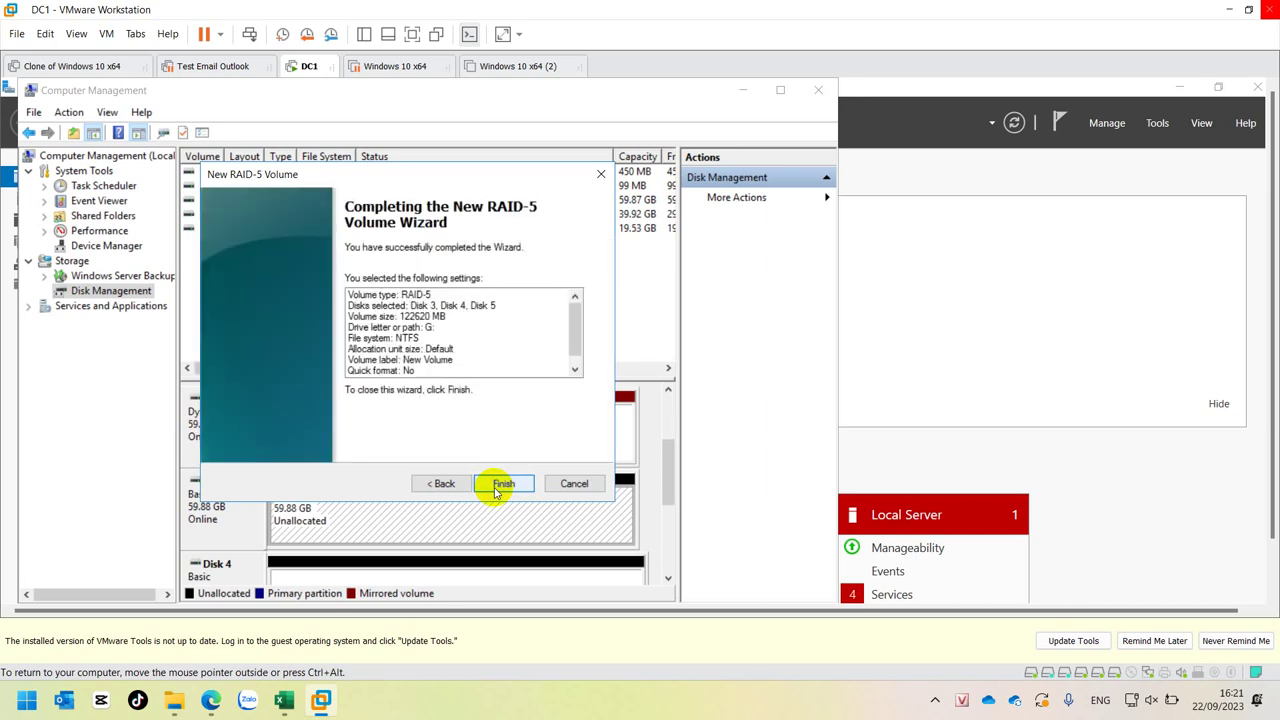
pyautogui.click(500, 484)
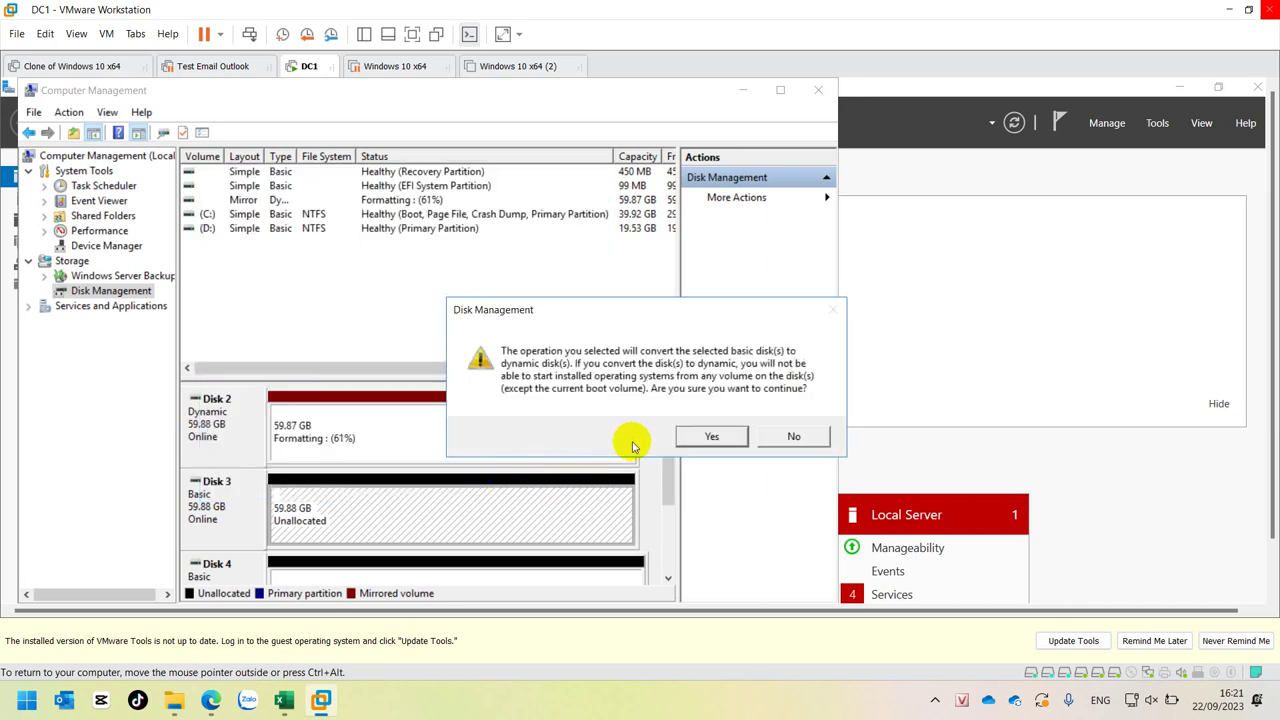
# - Approve converting Disks 3–5 to dynamic so the RAID-5 volume starts formatting
pyautogui.click(708, 437)
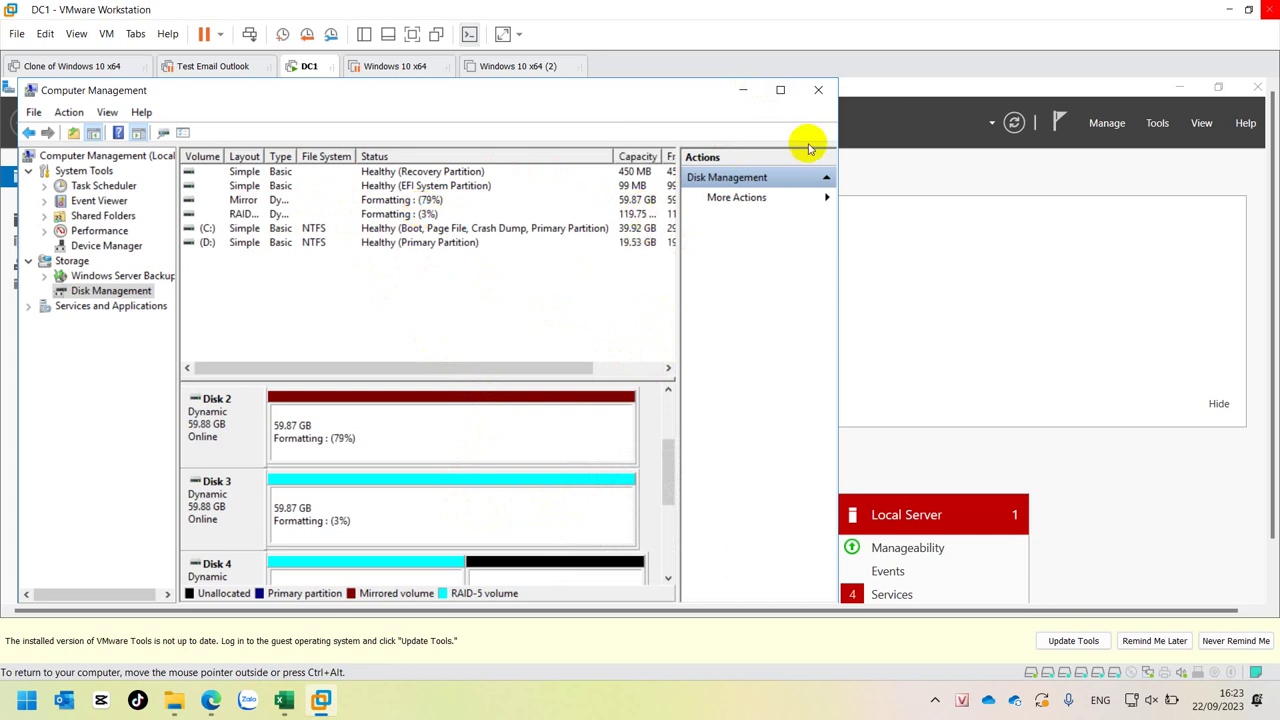
# - Maximize Computer Management and postpone the VMware Tools update notice with Remind Me Later
pyautogui.click(779, 90)
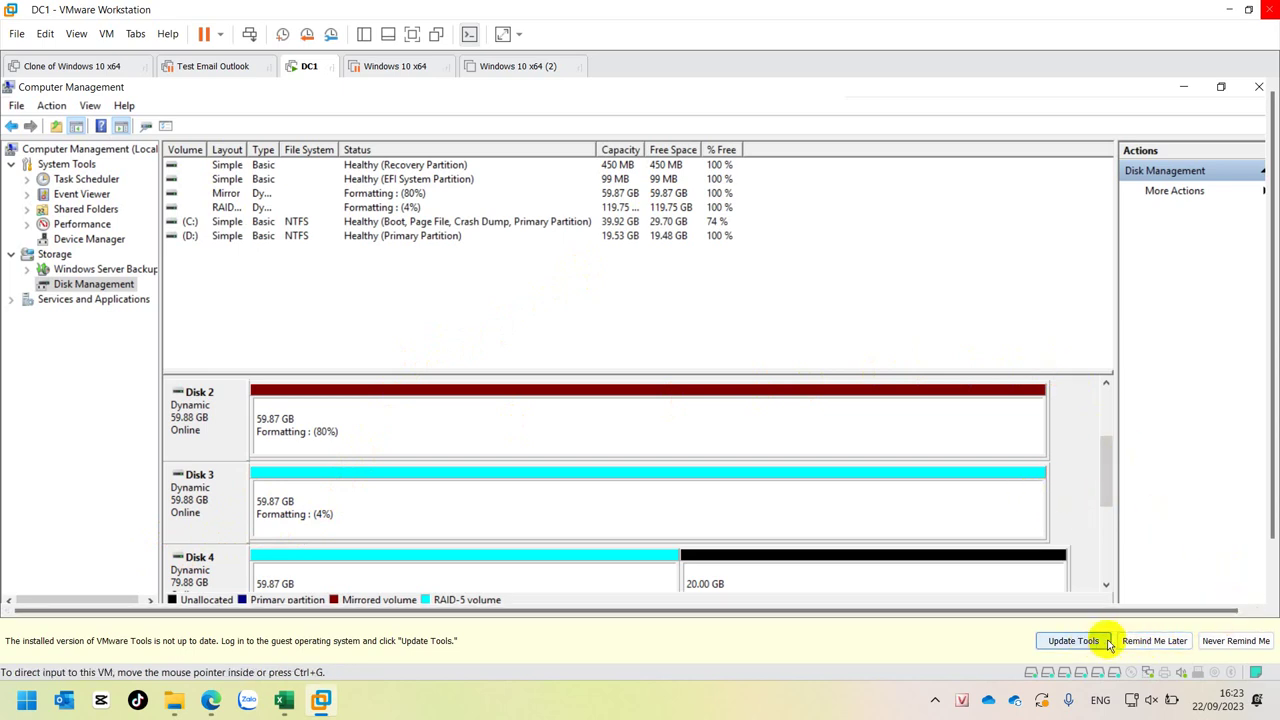
pyautogui.click(1150, 641)
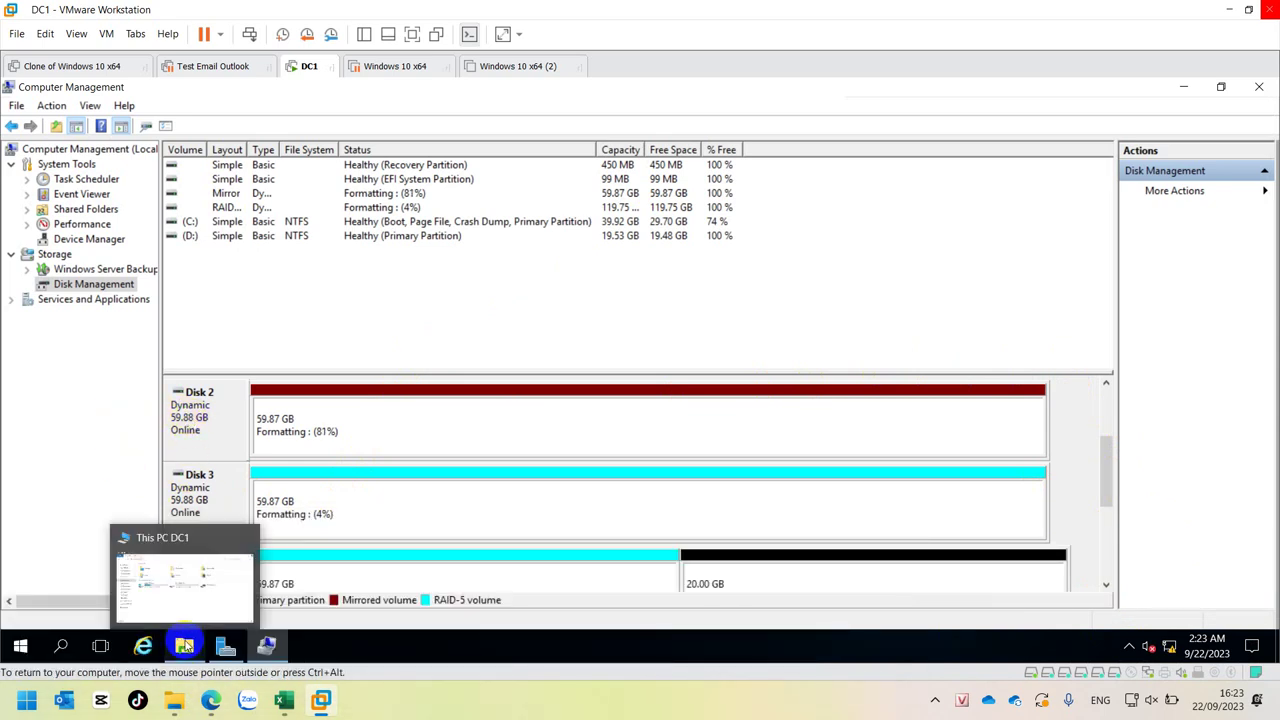
# - Open DC1's This PC window in File Explorer and show its pinned-folder jump list
pyautogui.click(180, 600)
pyautogui.click(177, 648)
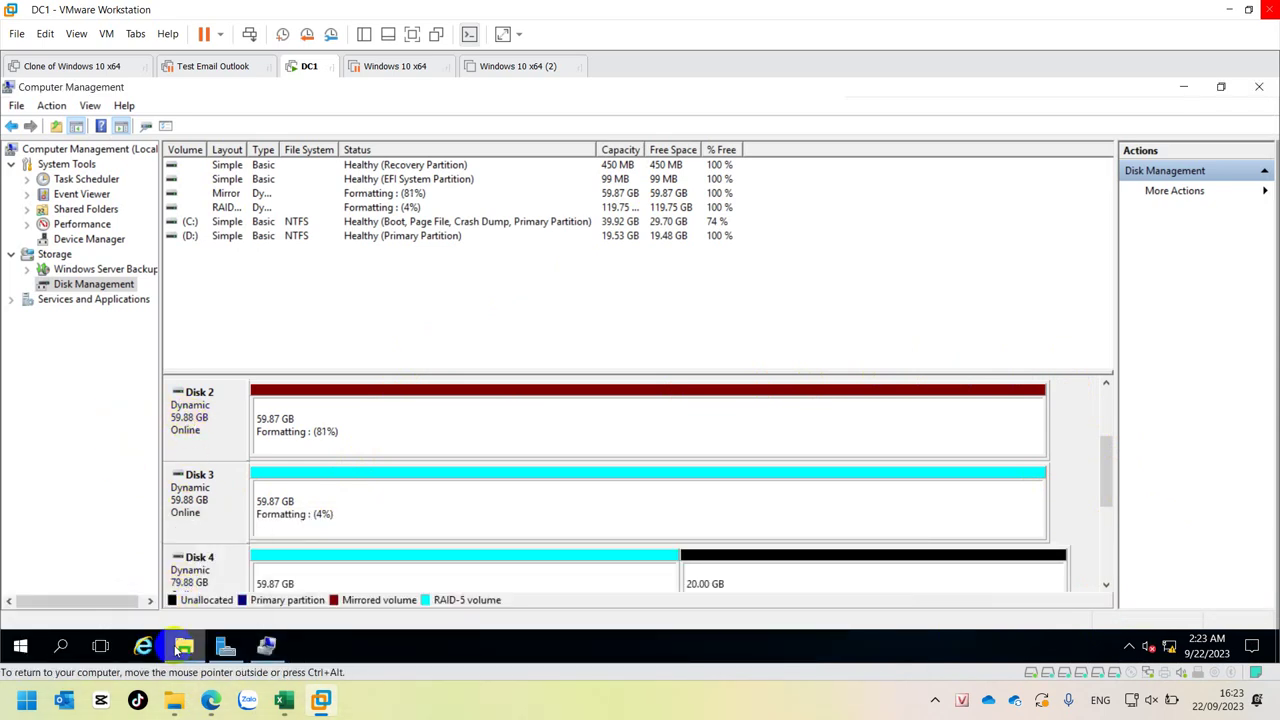
pyautogui.moveTo(177, 648)
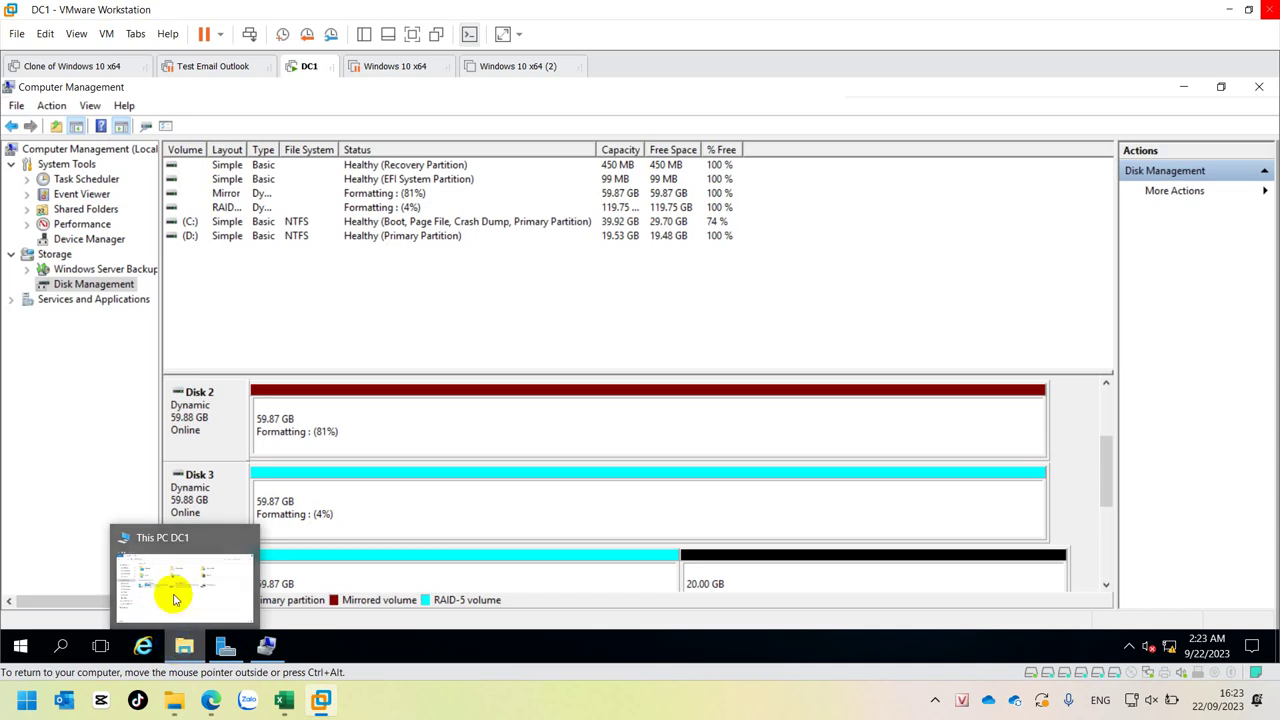
pyautogui.click(173, 560)
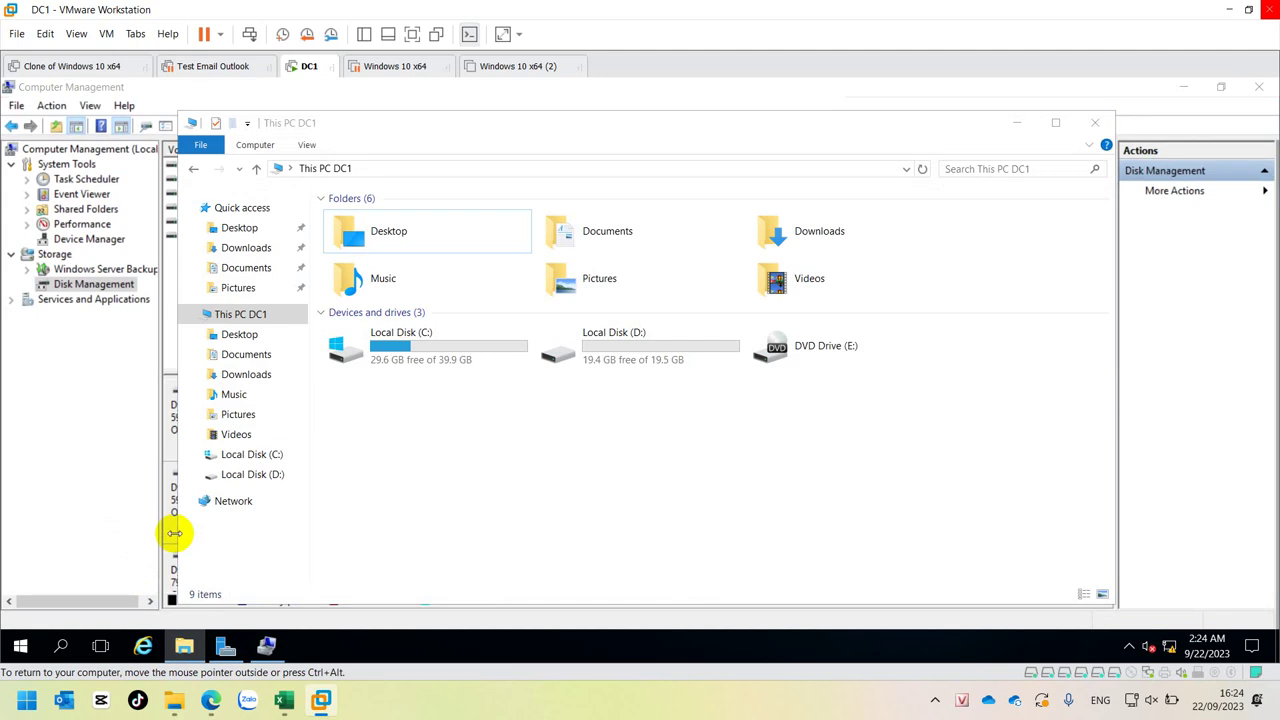
pyautogui.rightClick(184, 645)
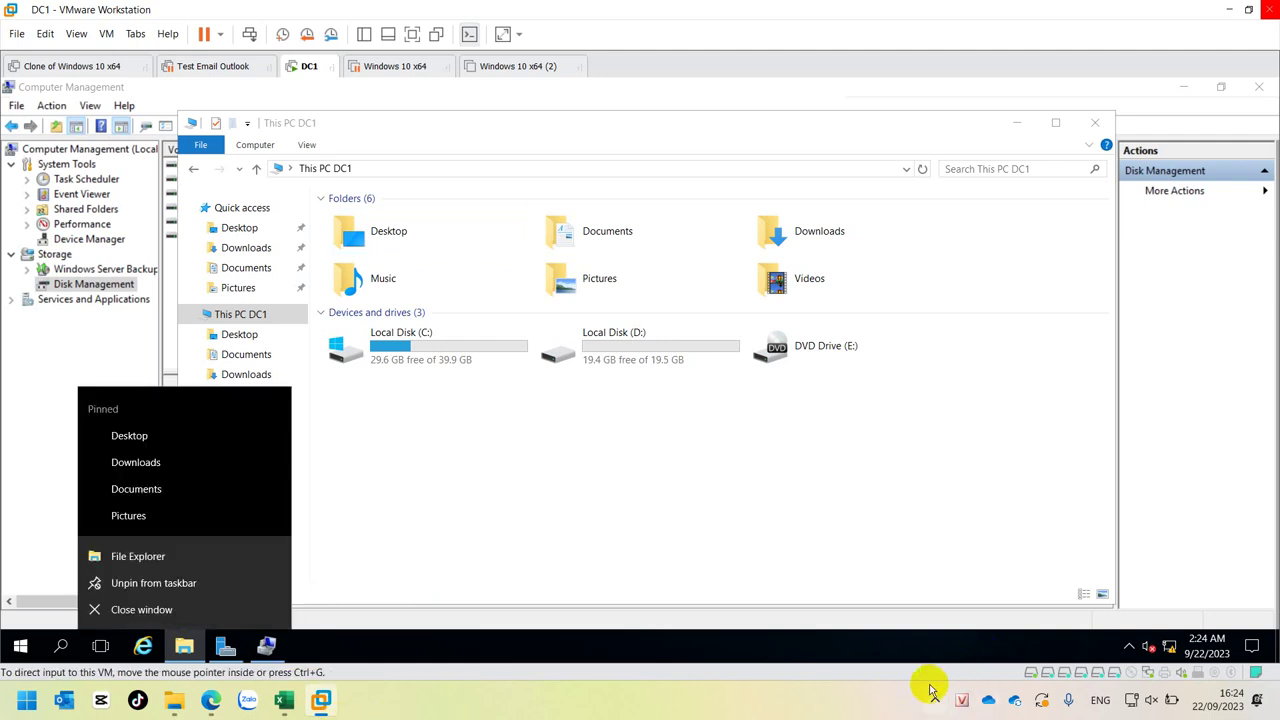